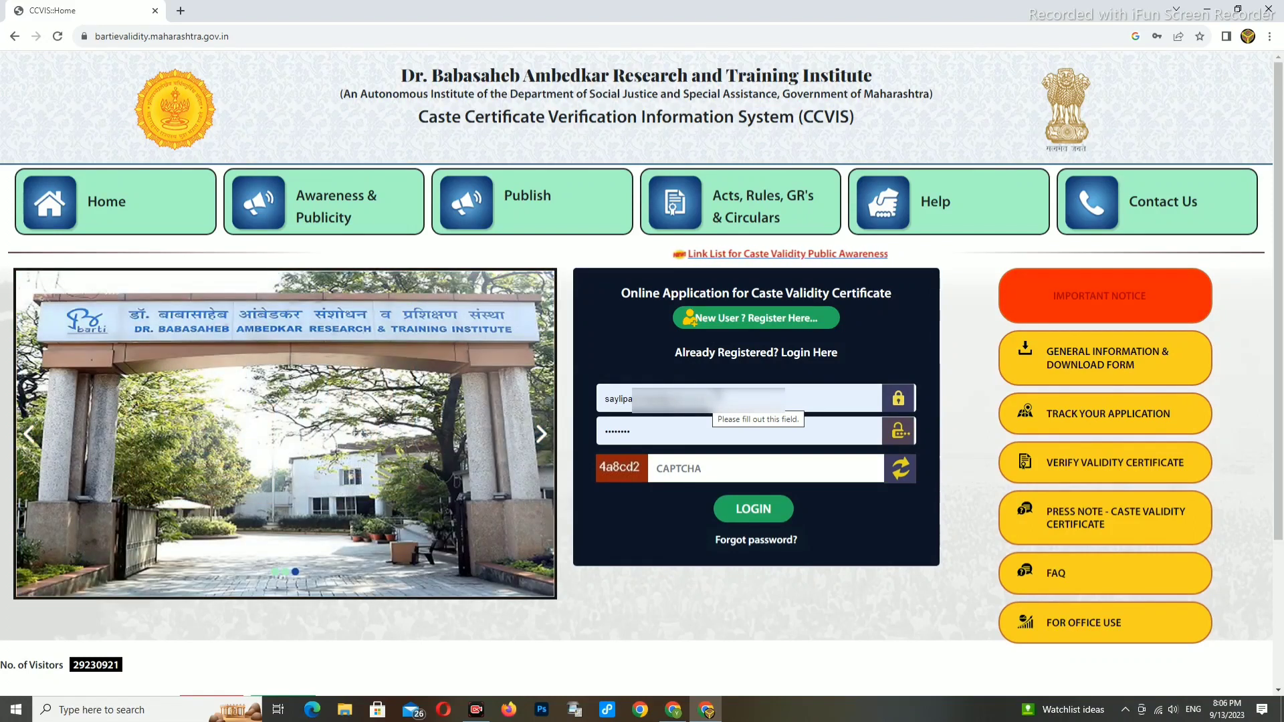
- Register a new user as Miss., Female, send the OTP, fill the captcha and submit
left_click(742, 329)
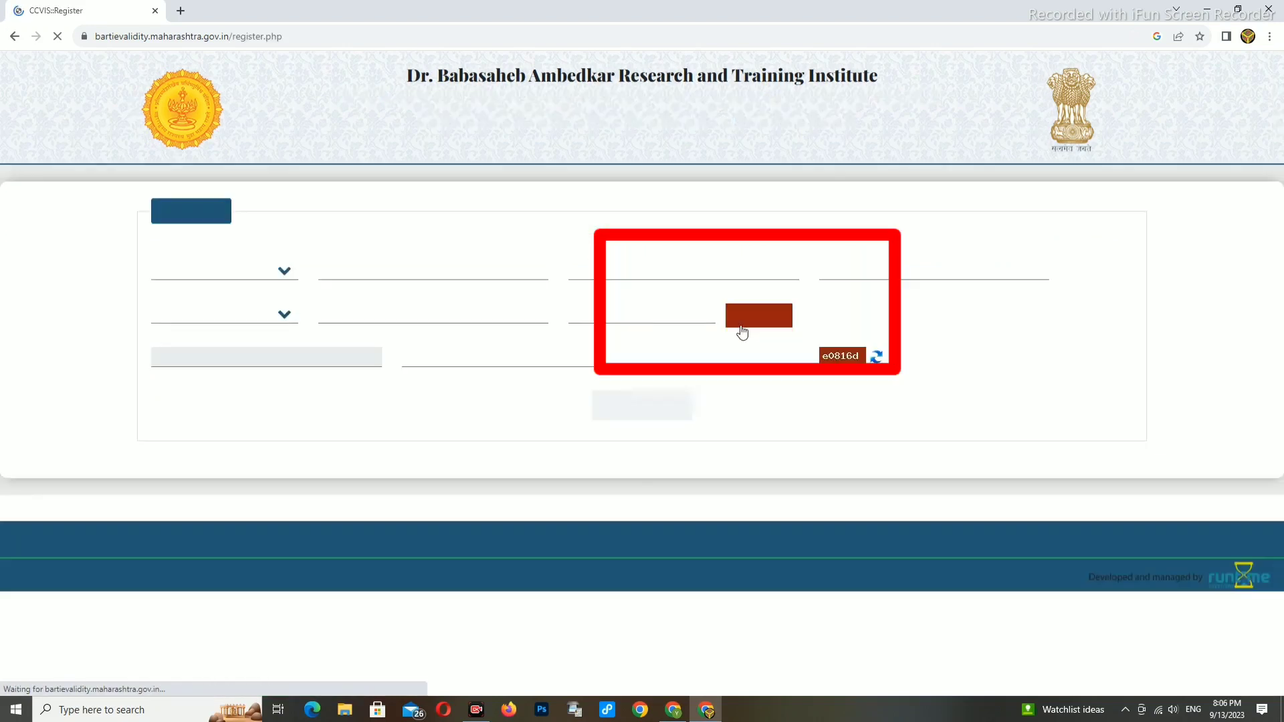
left_click(253, 275)
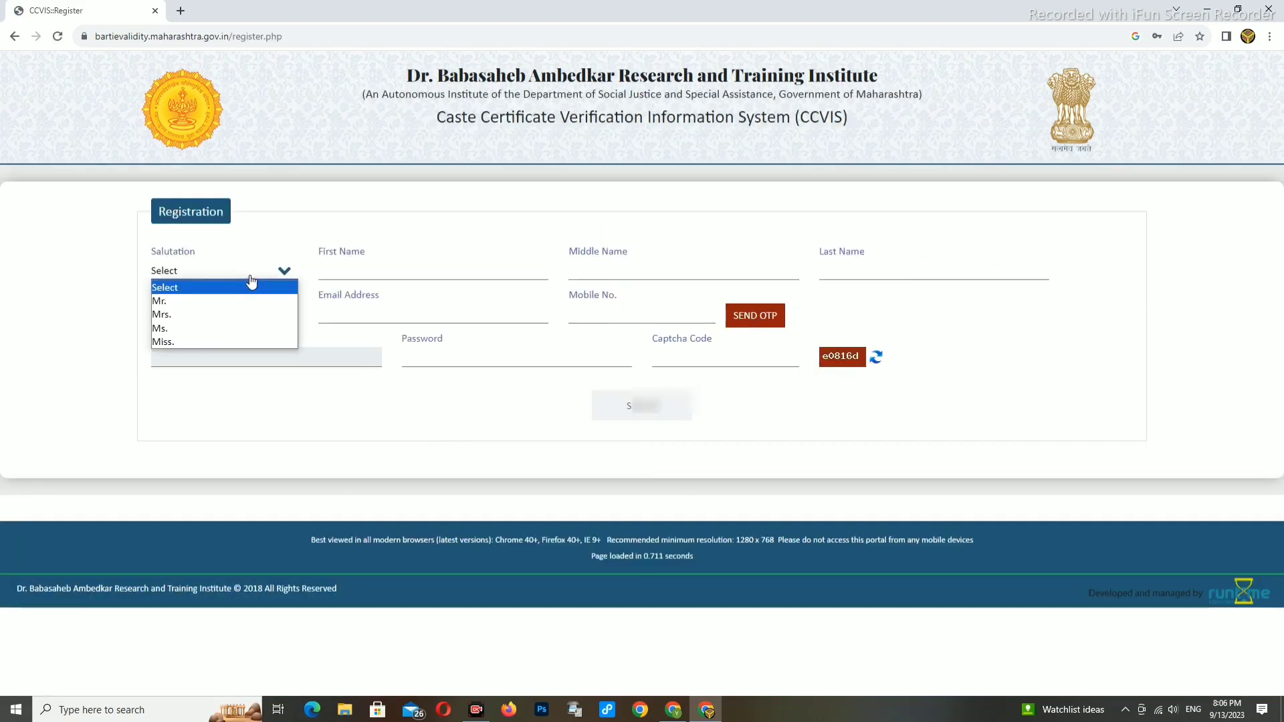
left_click(166, 303)
left_click(209, 274)
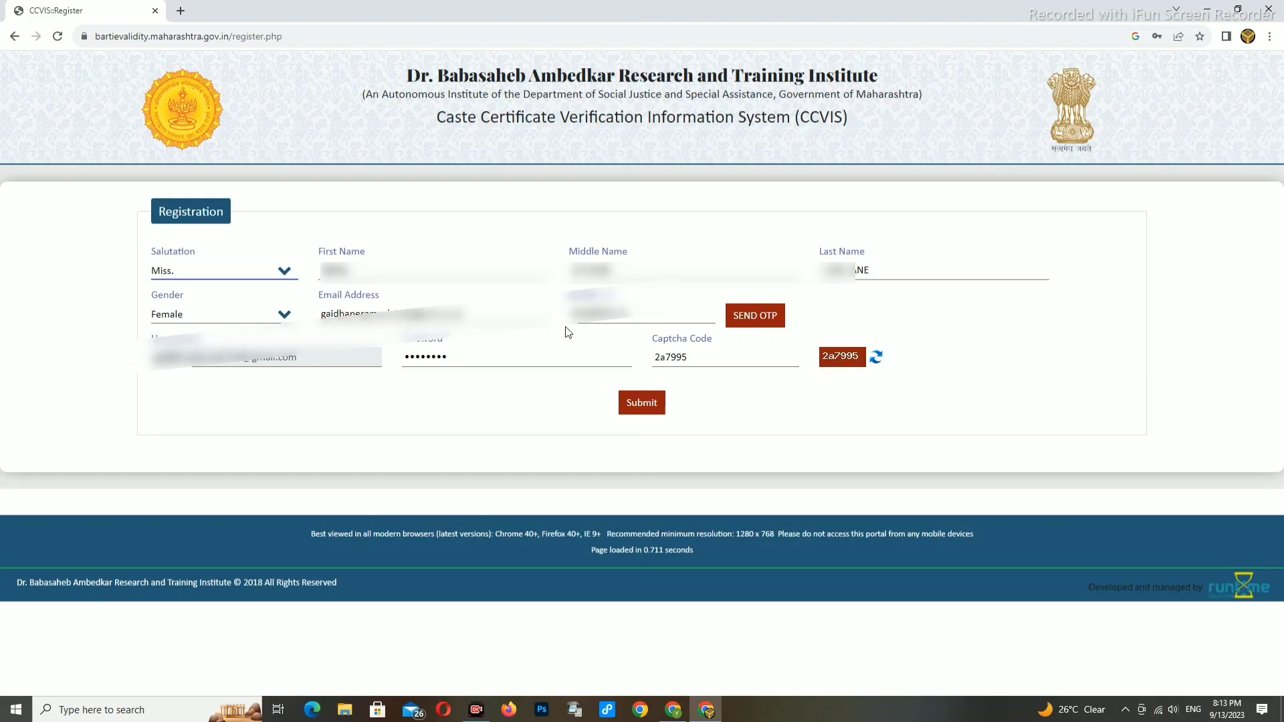
left_click(753, 325)
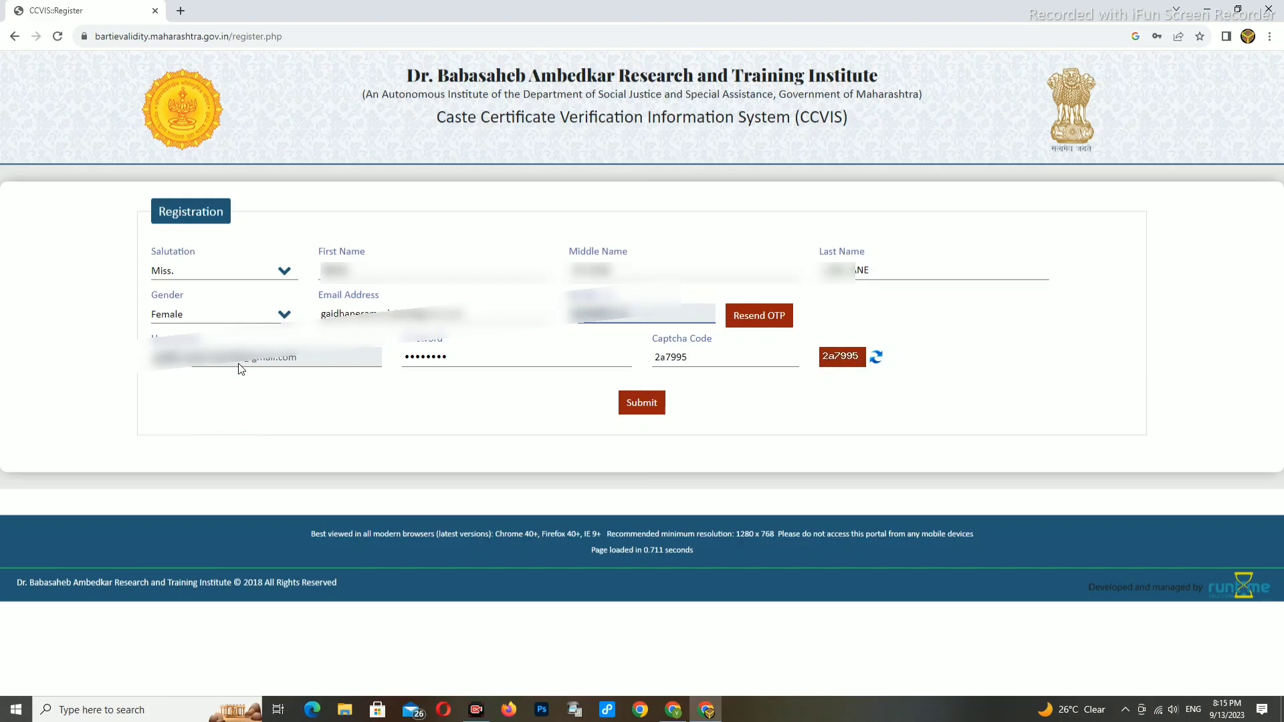
left_click(642, 403)
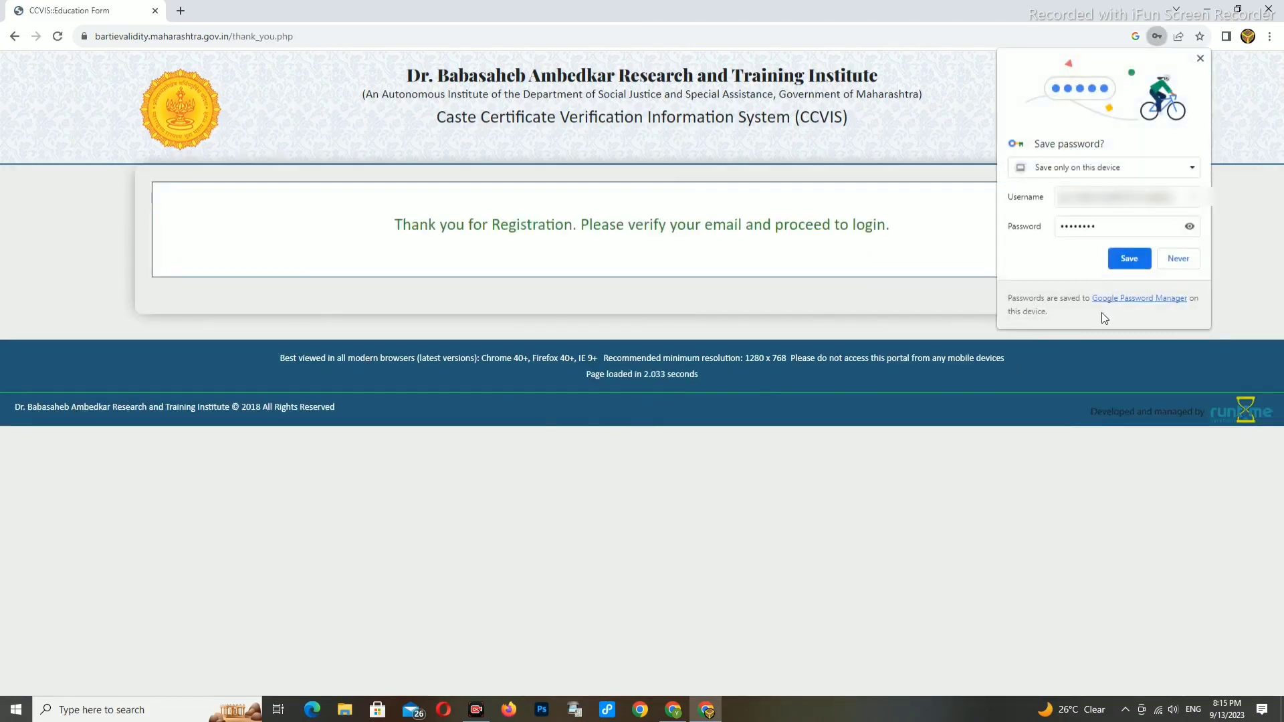
- Save the password and log in with the captcha, re-entering a fresh captcha after the error
left_click(1129, 259)
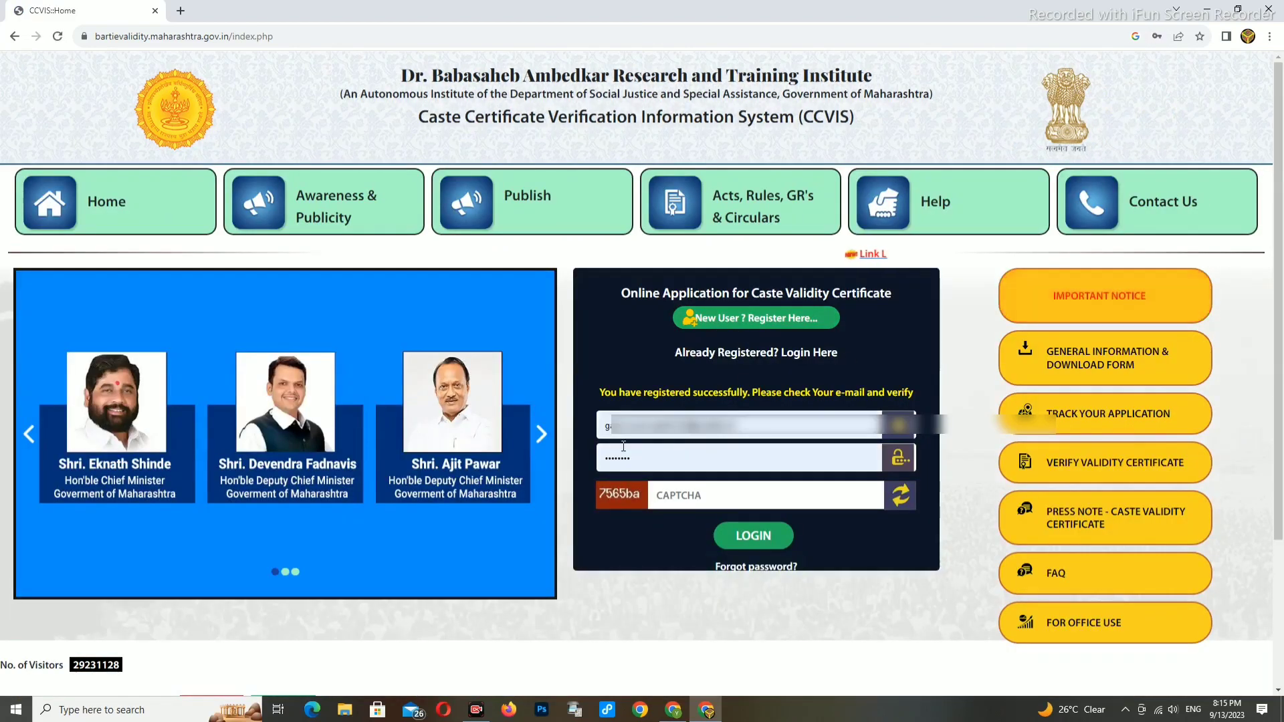
left_click(706, 495)
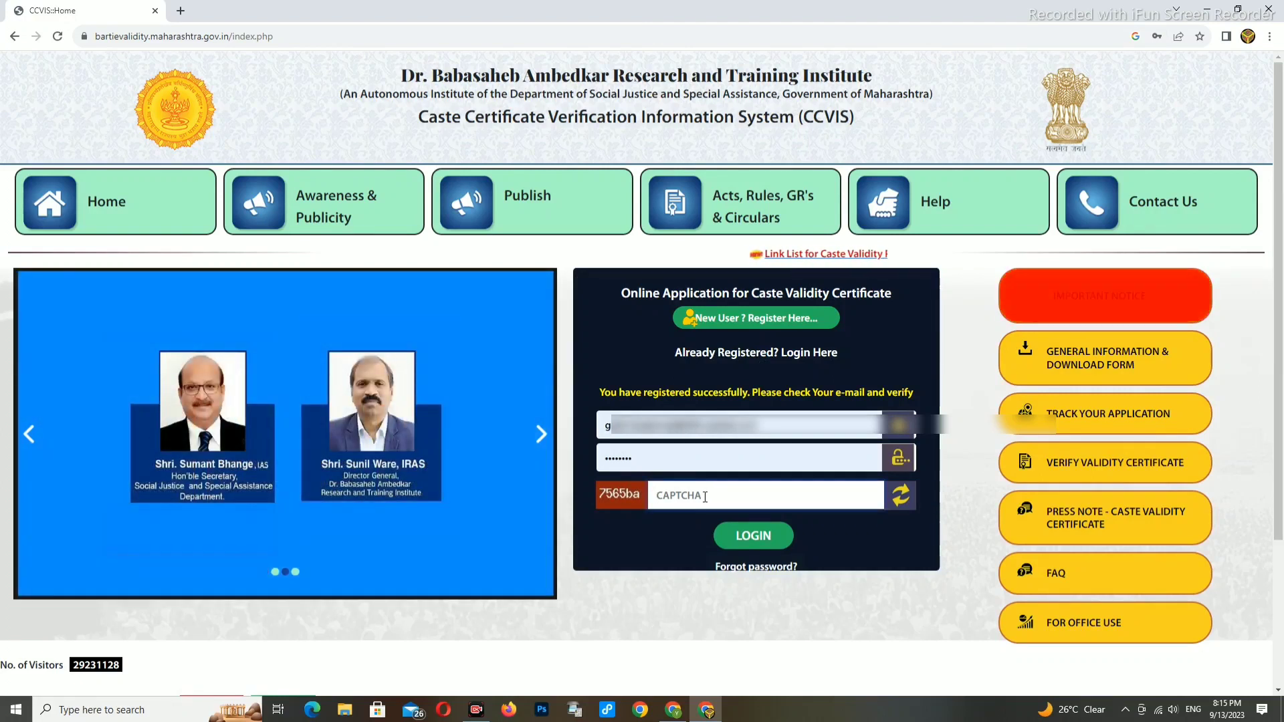
type("75")
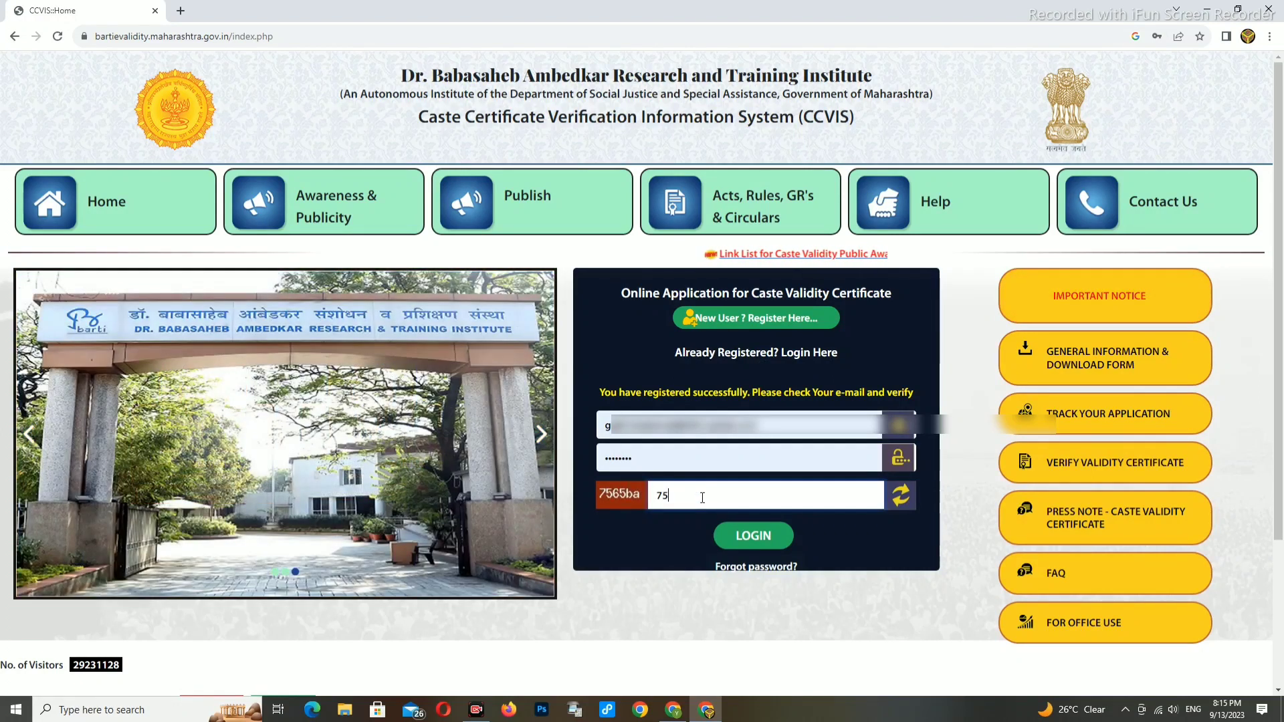
type("65")
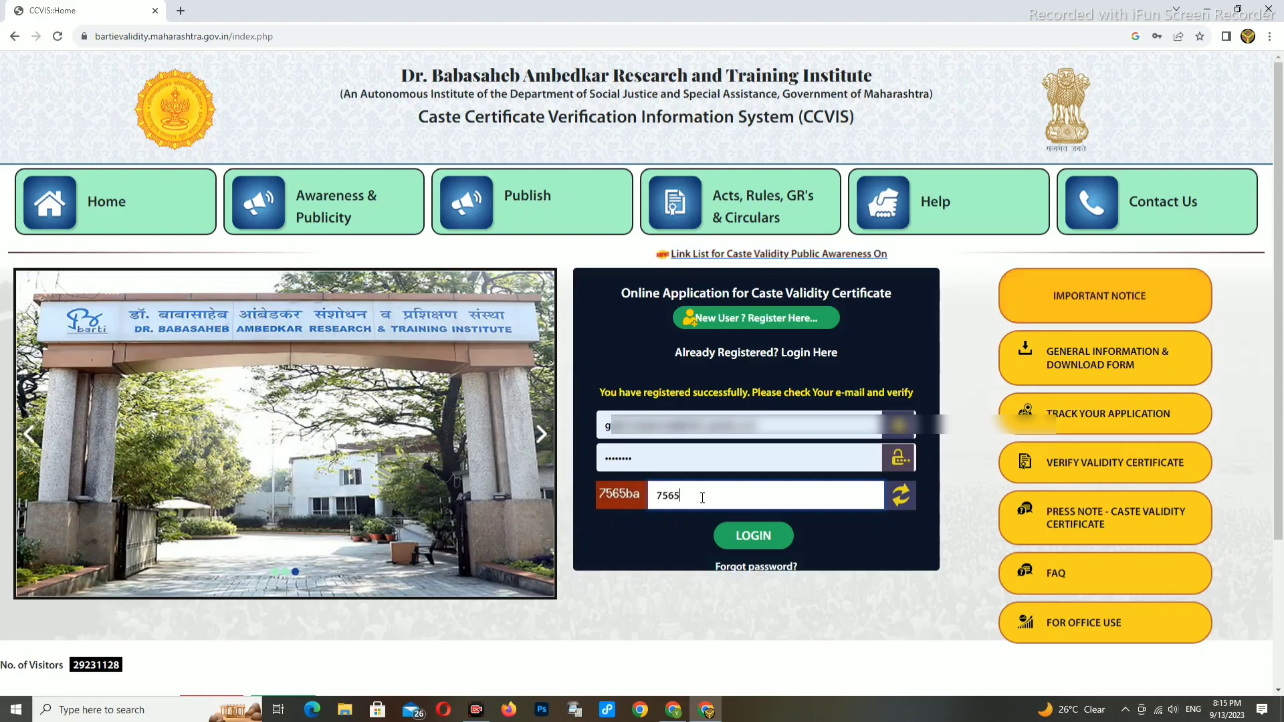
type("ba")
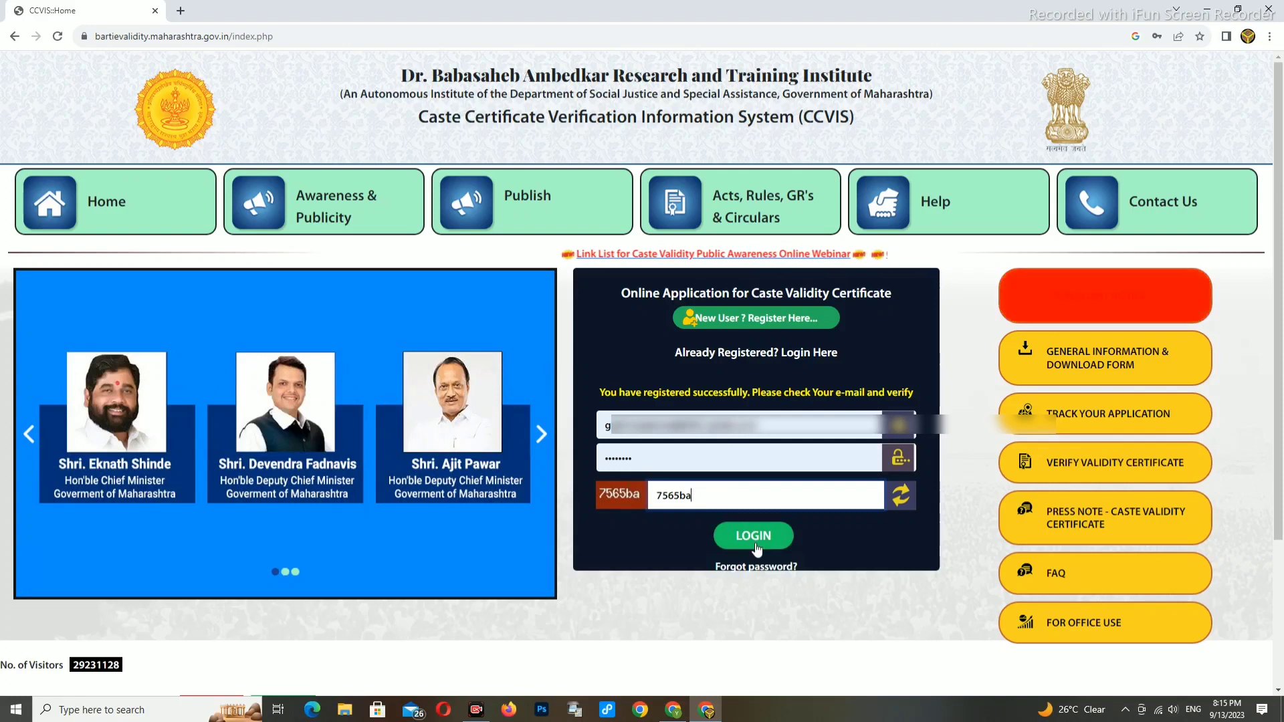
left_click(753, 543)
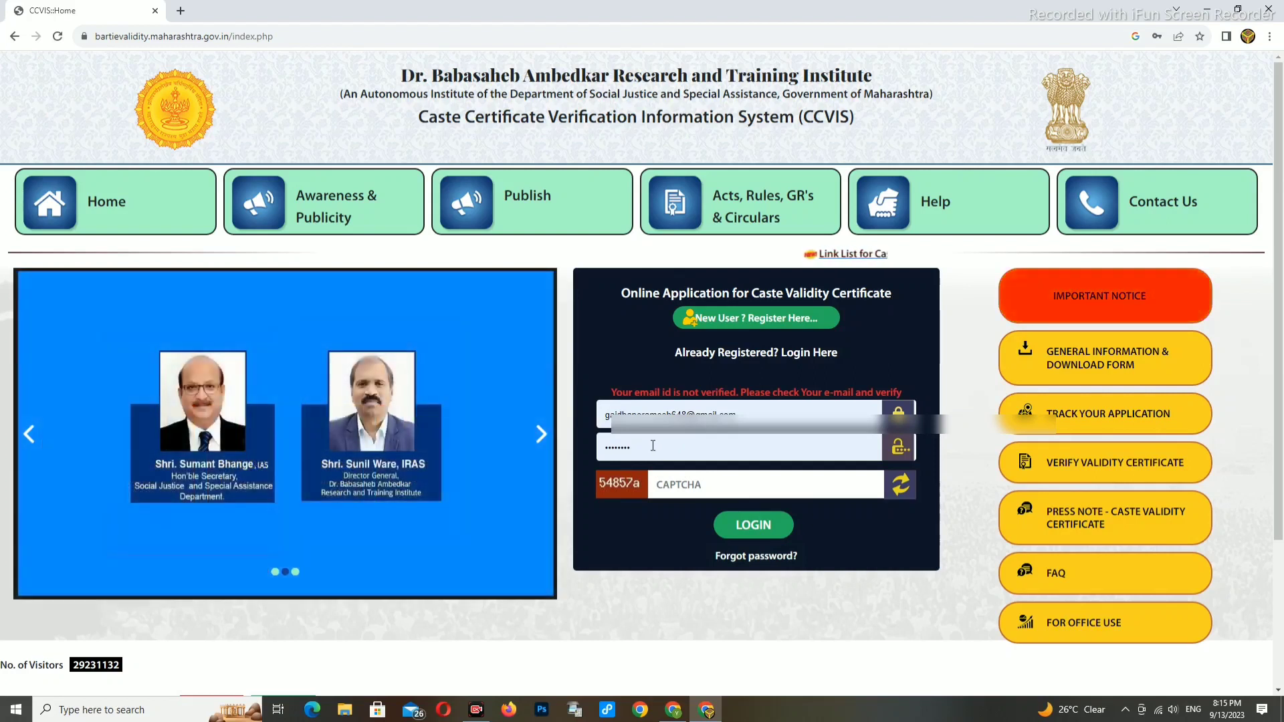
left_click(693, 488)
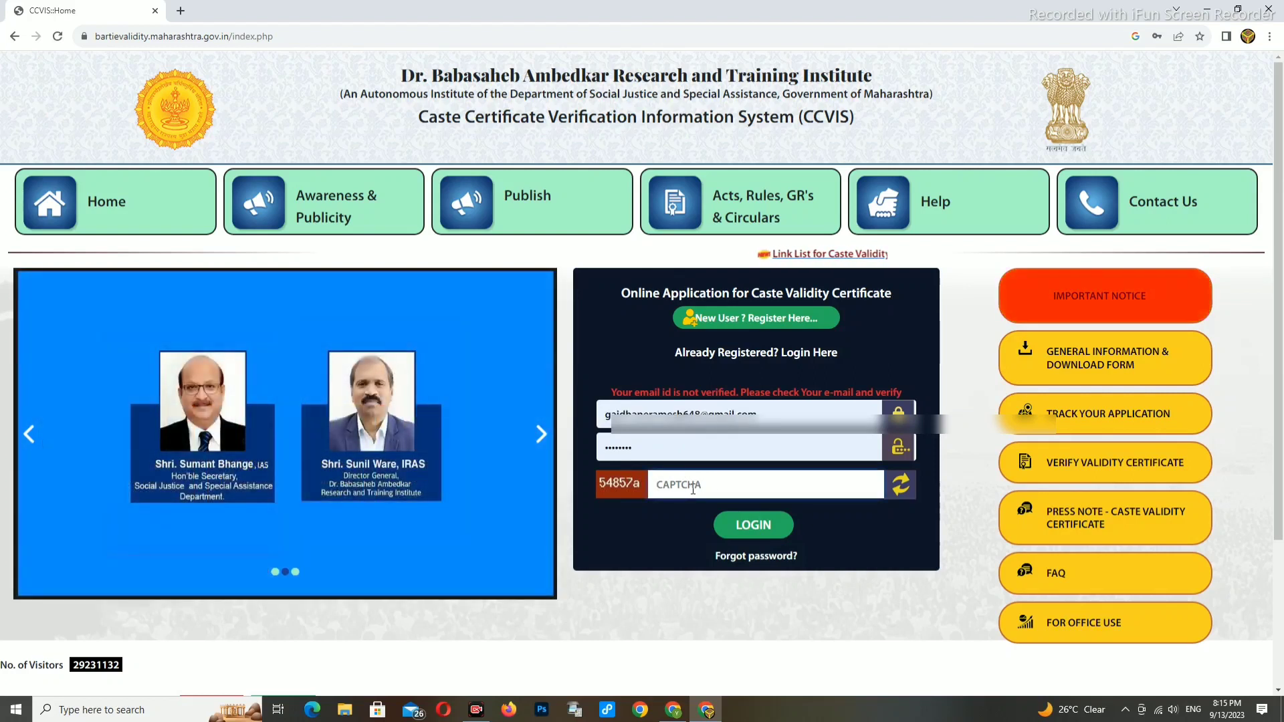
type("54")
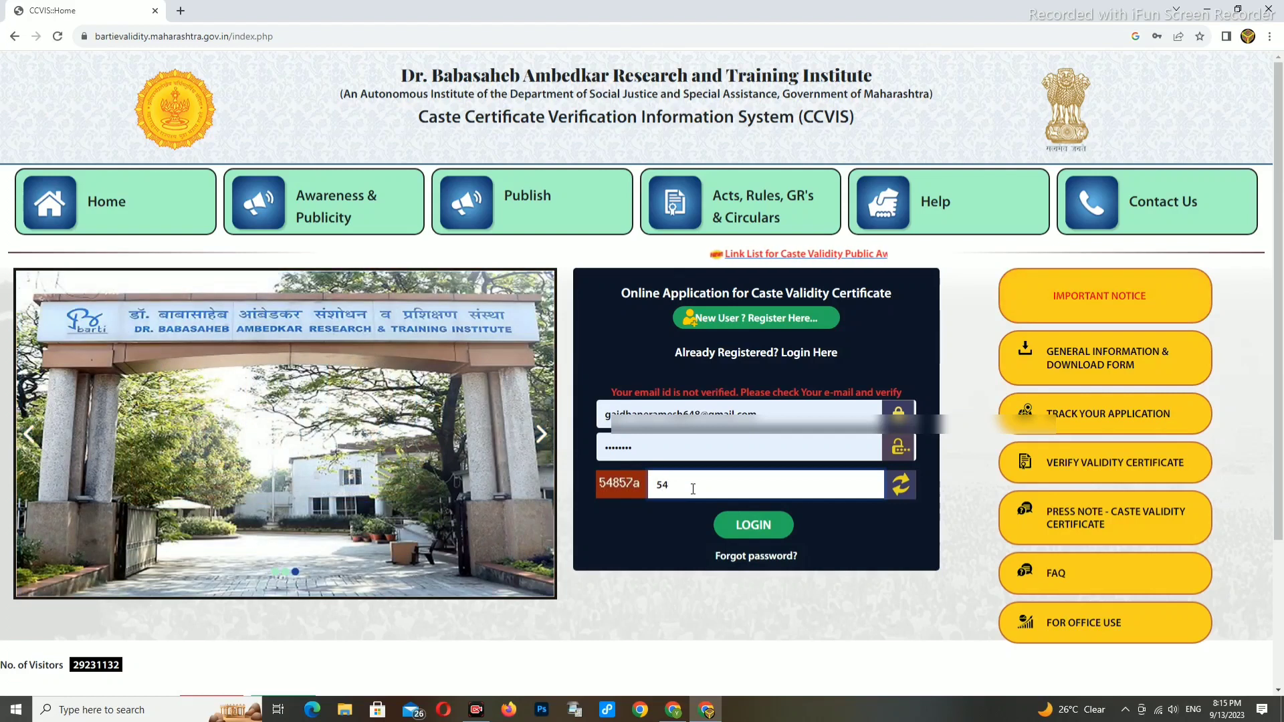
type("85")
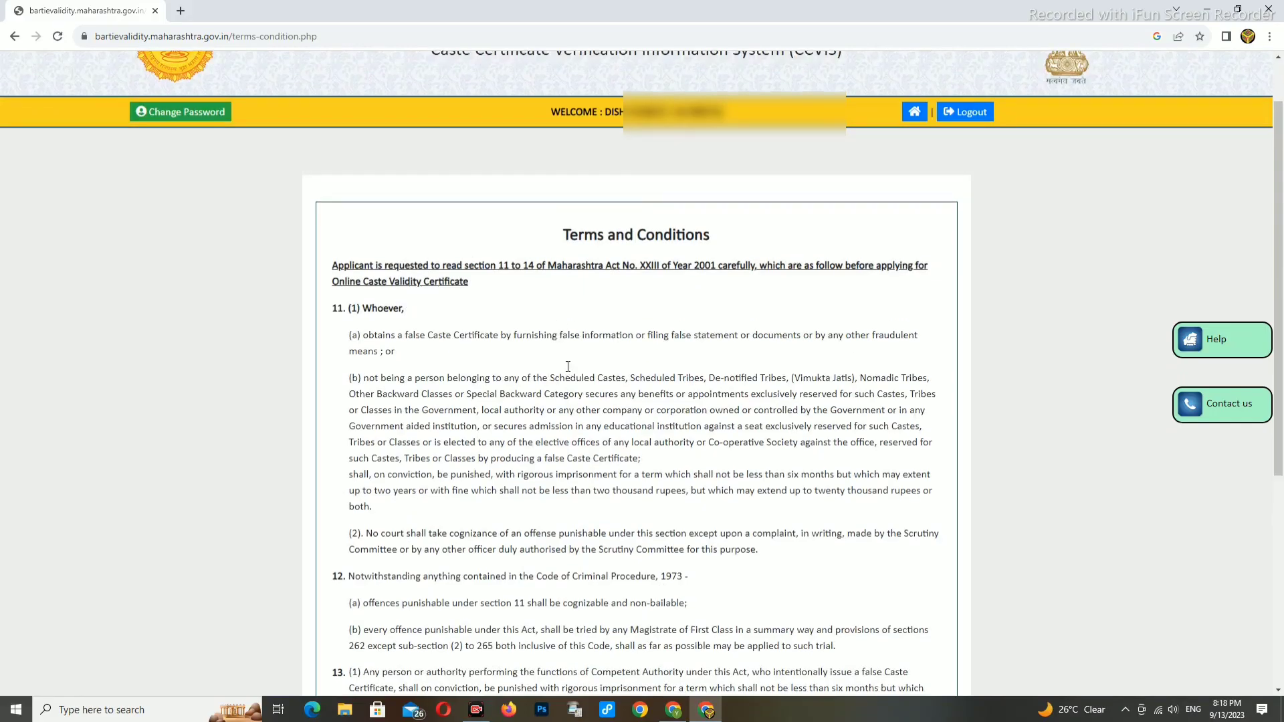
- Accept the terms and conditions and proceed to the application
scroll(565, 370, "down", 4)
left_click(336, 533)
left_click(597, 558)
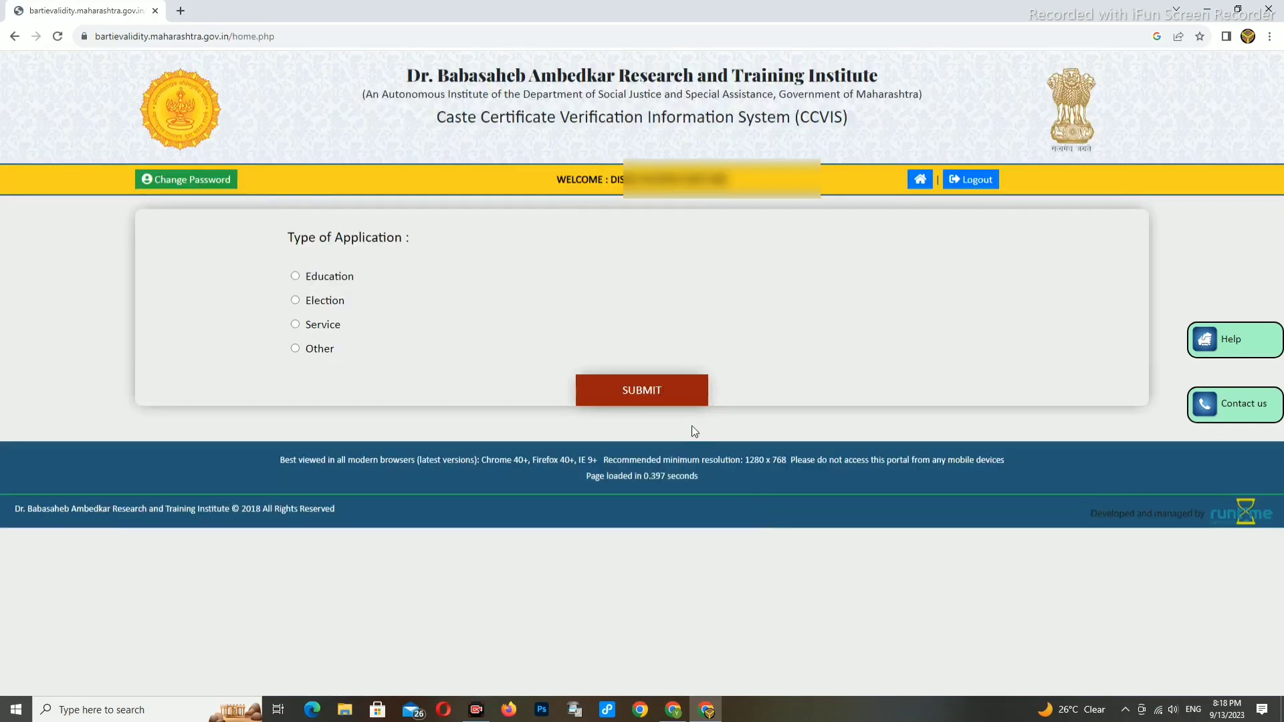
- Choose Education, professional education after Std. X / XII, and qualification Below XII, then submit
left_click(295, 276)
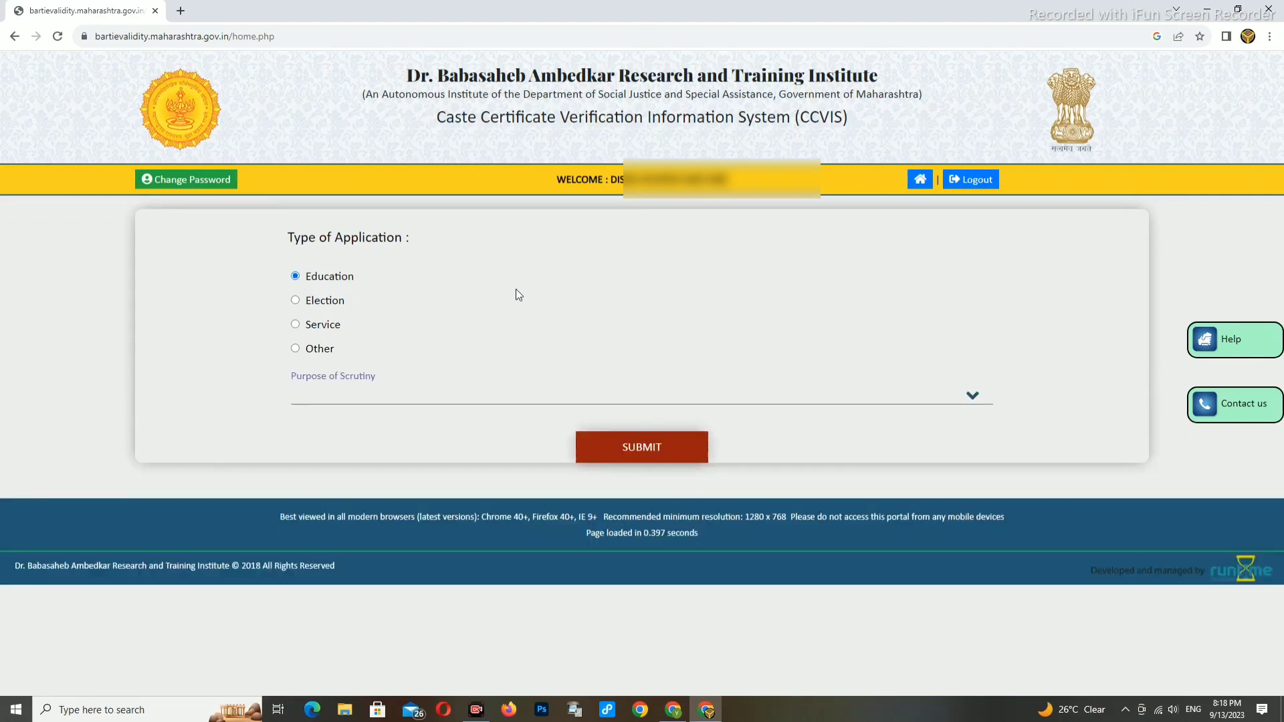
left_click(327, 401)
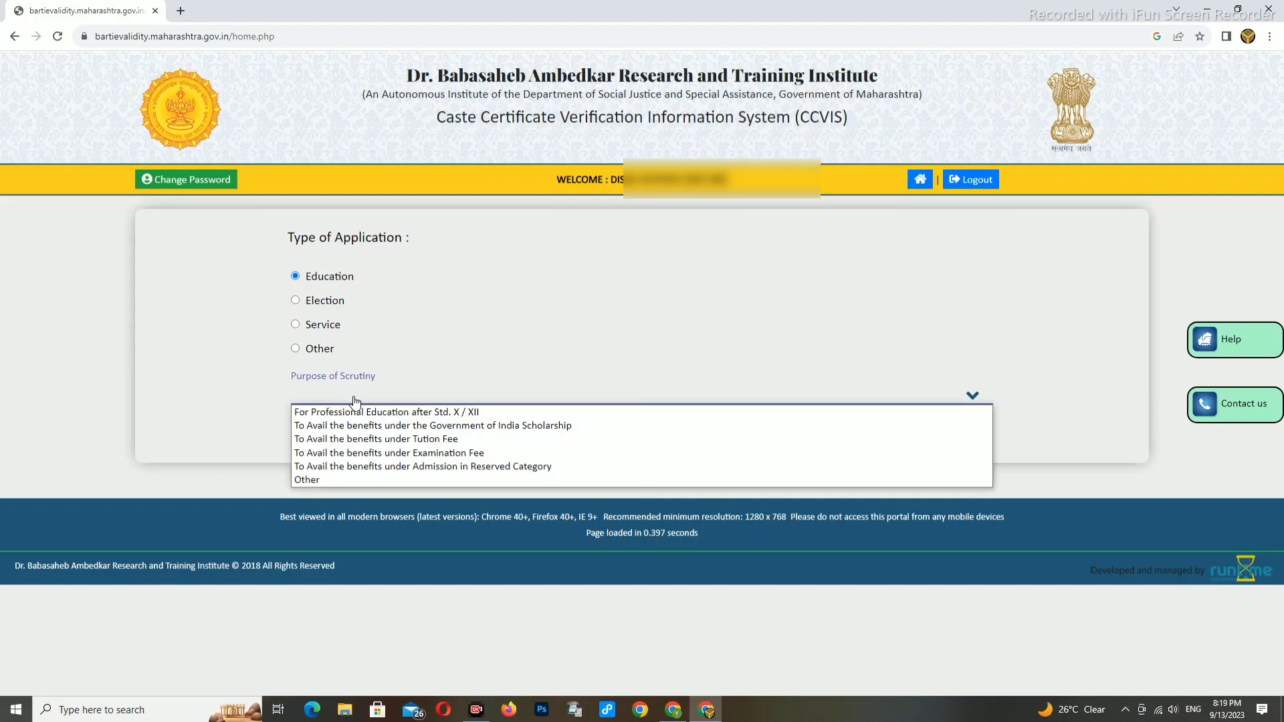
left_click(466, 412)
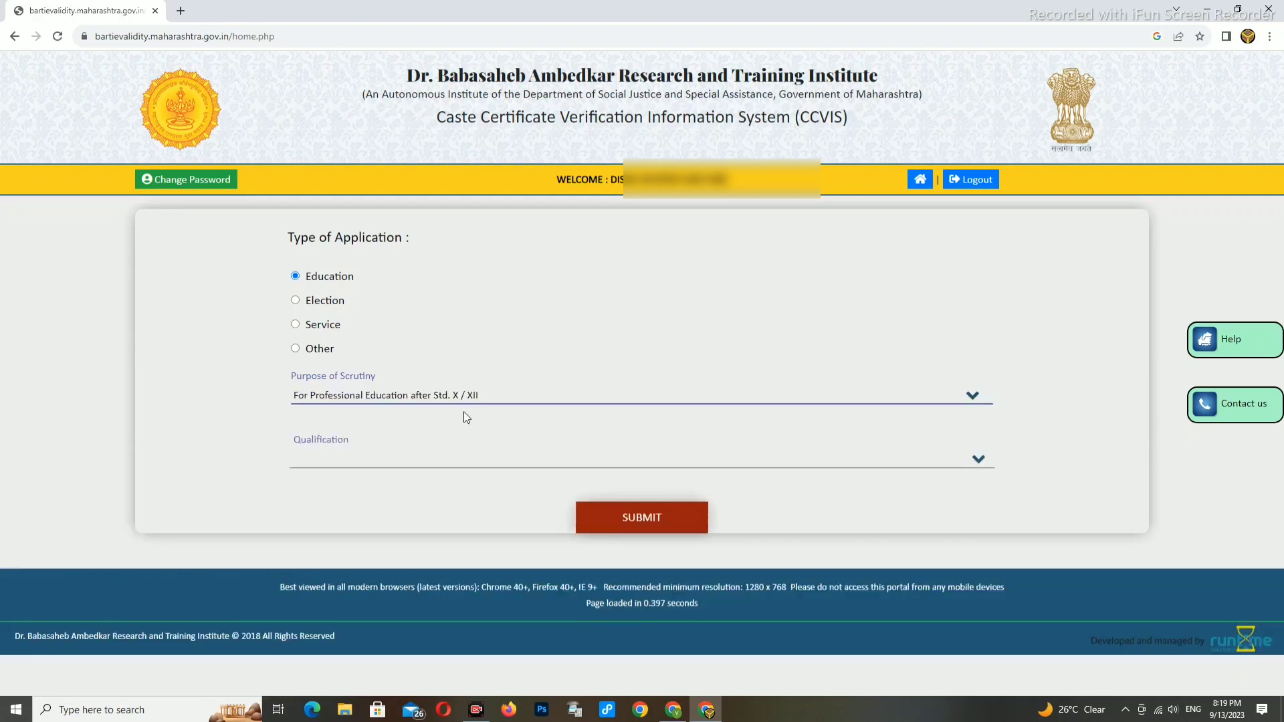
left_click(311, 460)
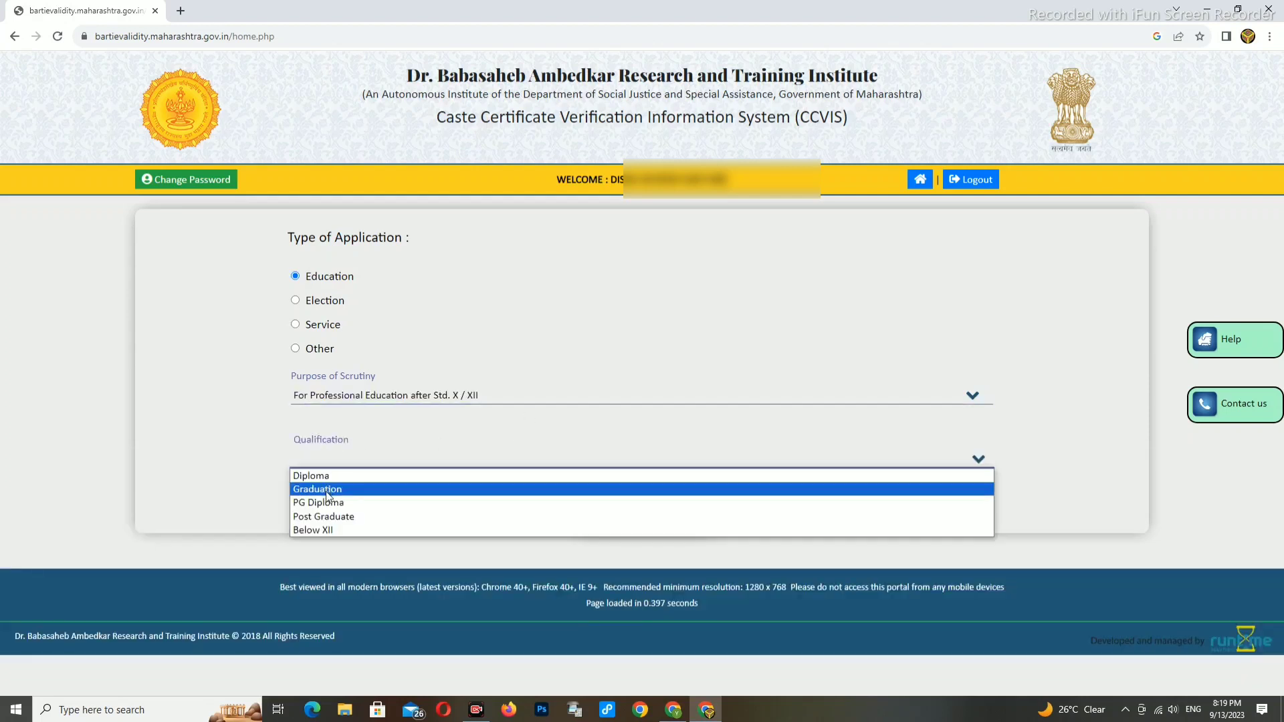
left_click(330, 529)
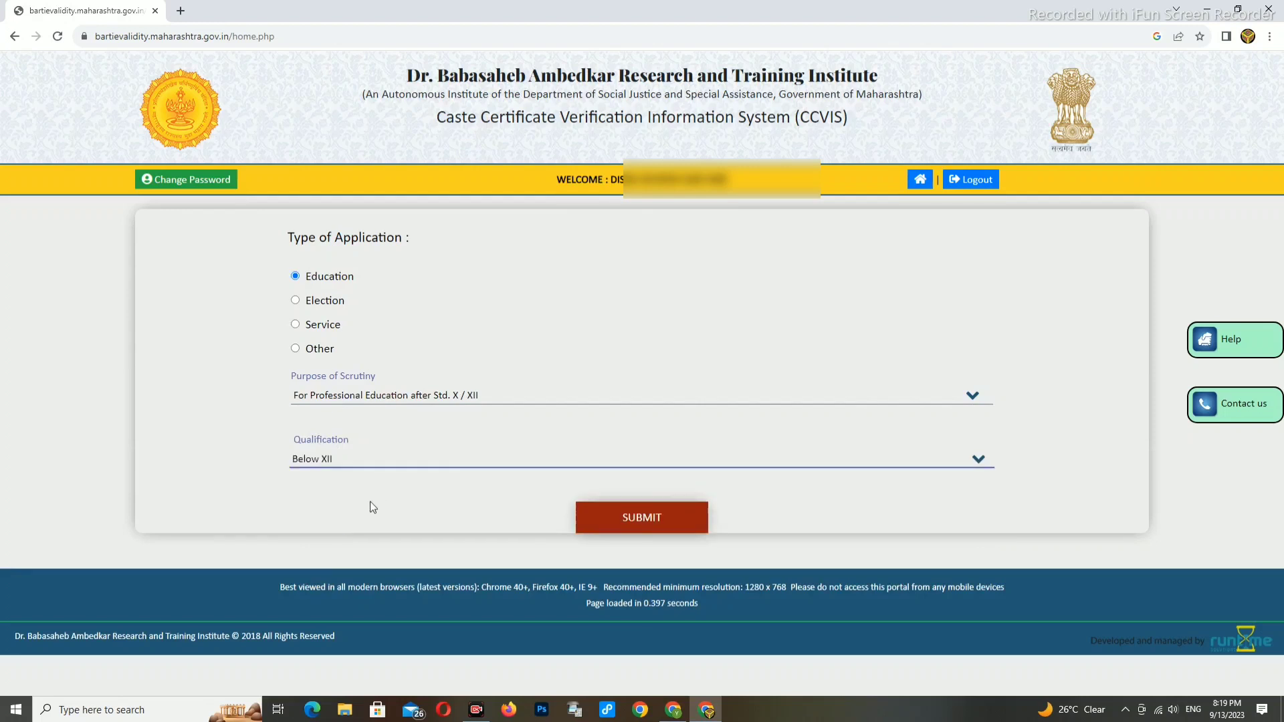
left_click(639, 523)
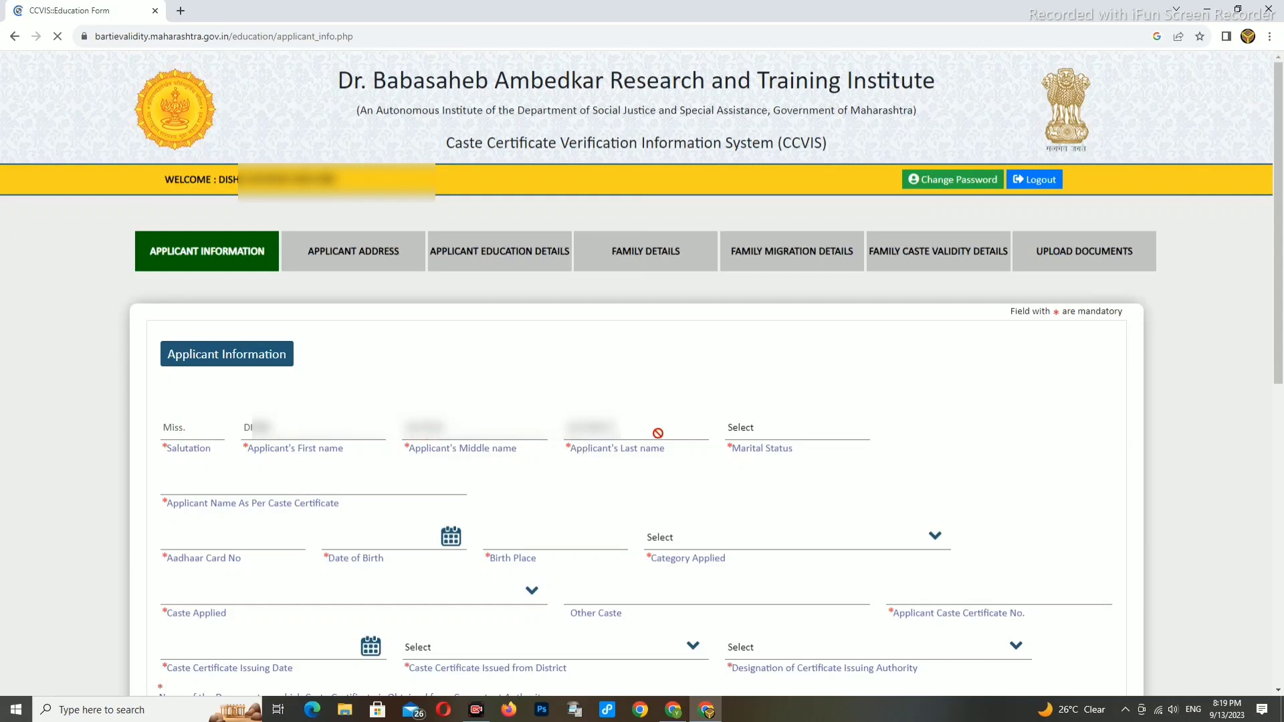
- Set marital status to Single and paste the applicant's name as per caste certificate
left_click(741, 428)
left_click(747, 461)
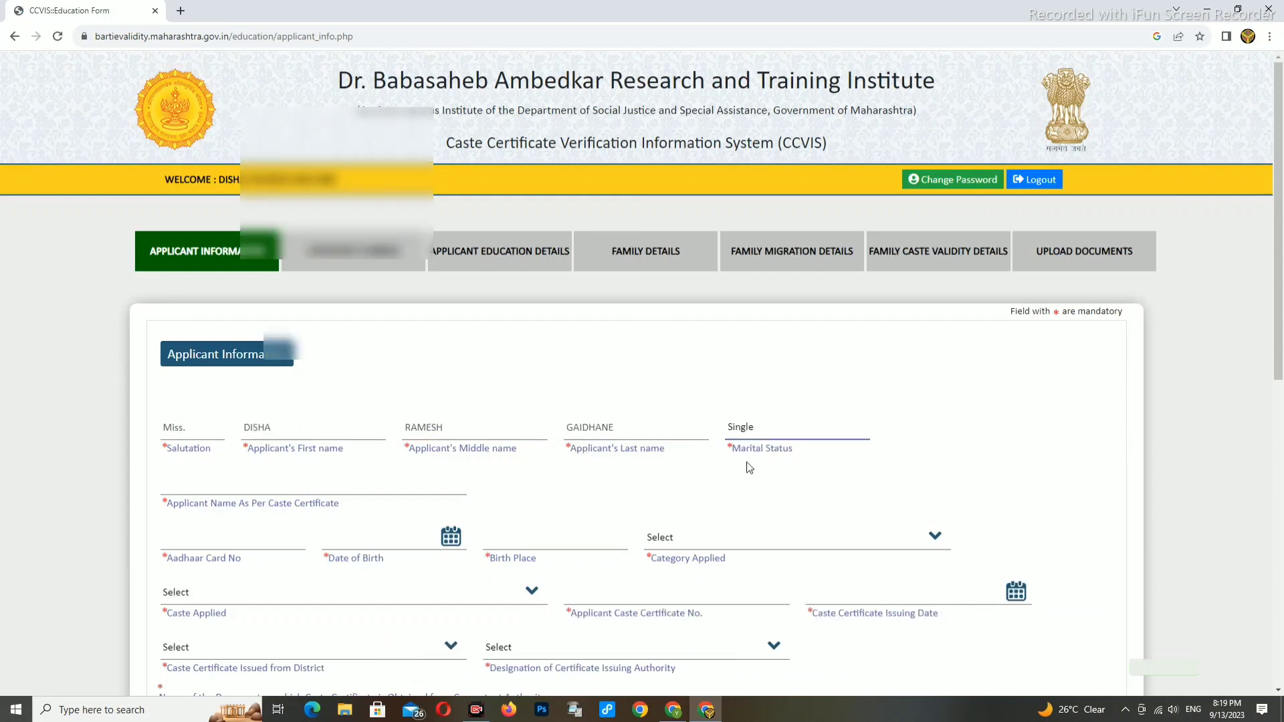
scroll(401, 468, "down", 1)
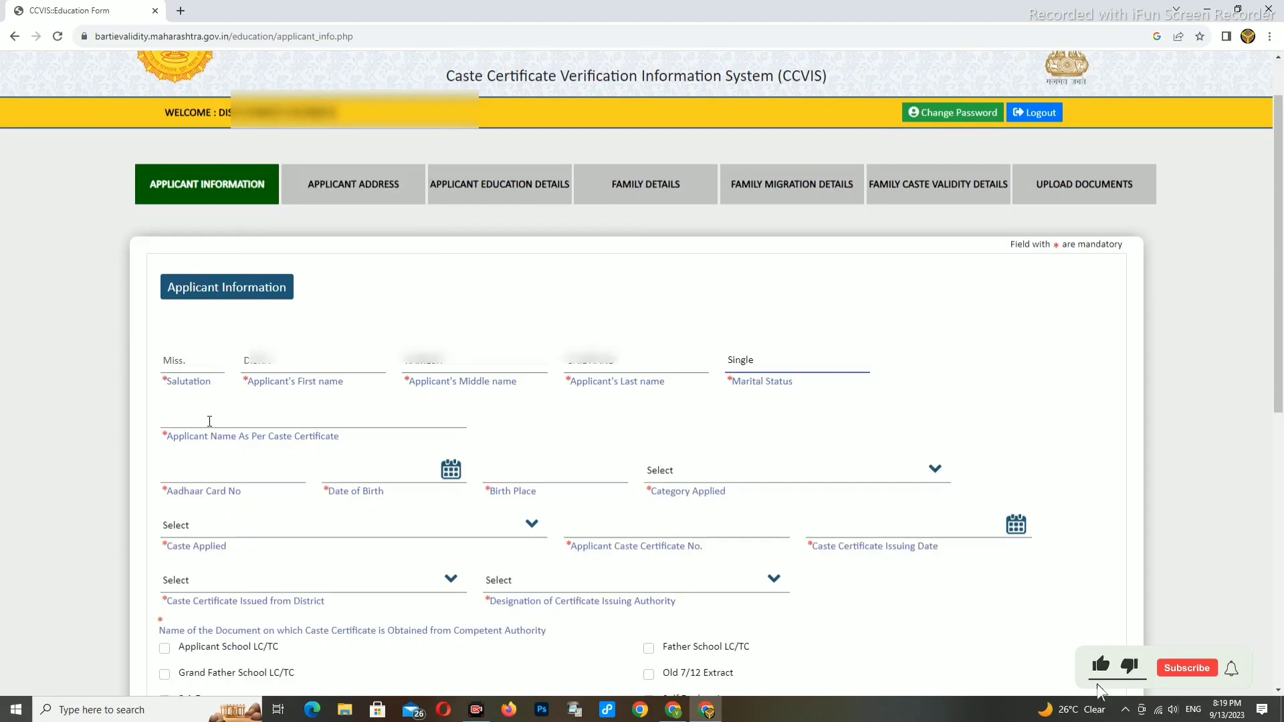
left_click(209, 421)
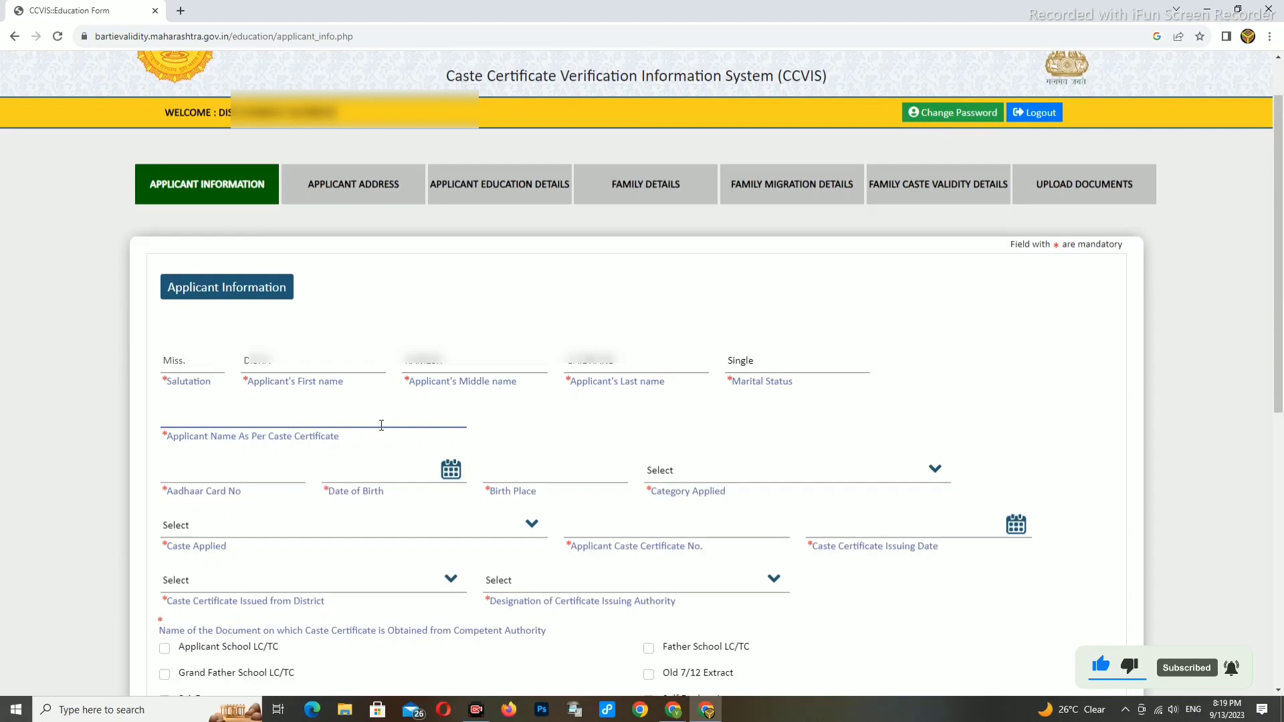
key("ctrl+v")
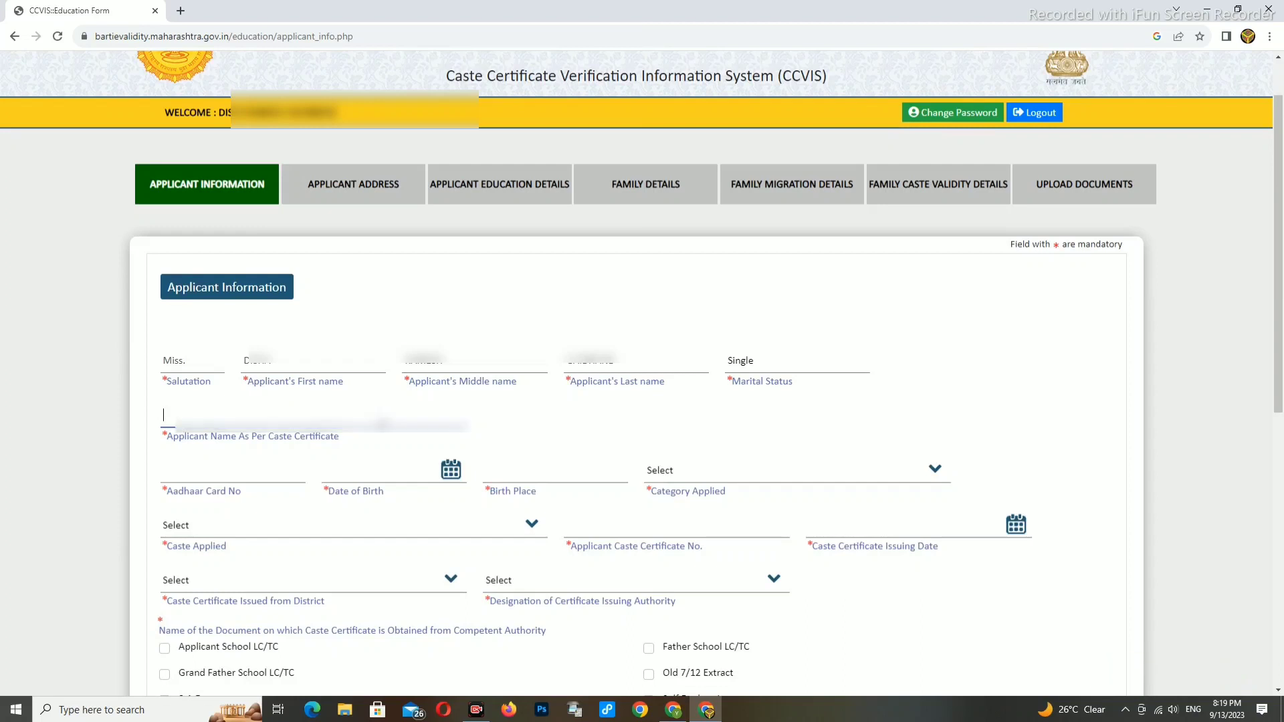
key("ctrl+v")
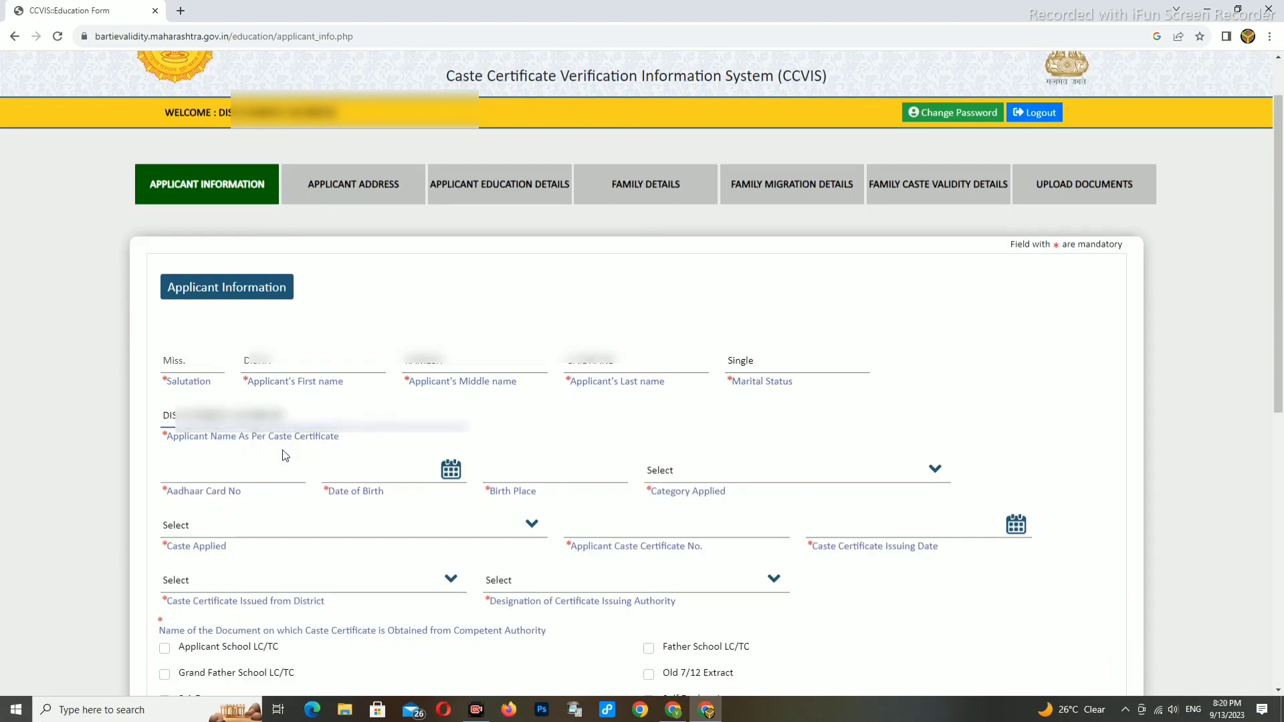
left_click(249, 472)
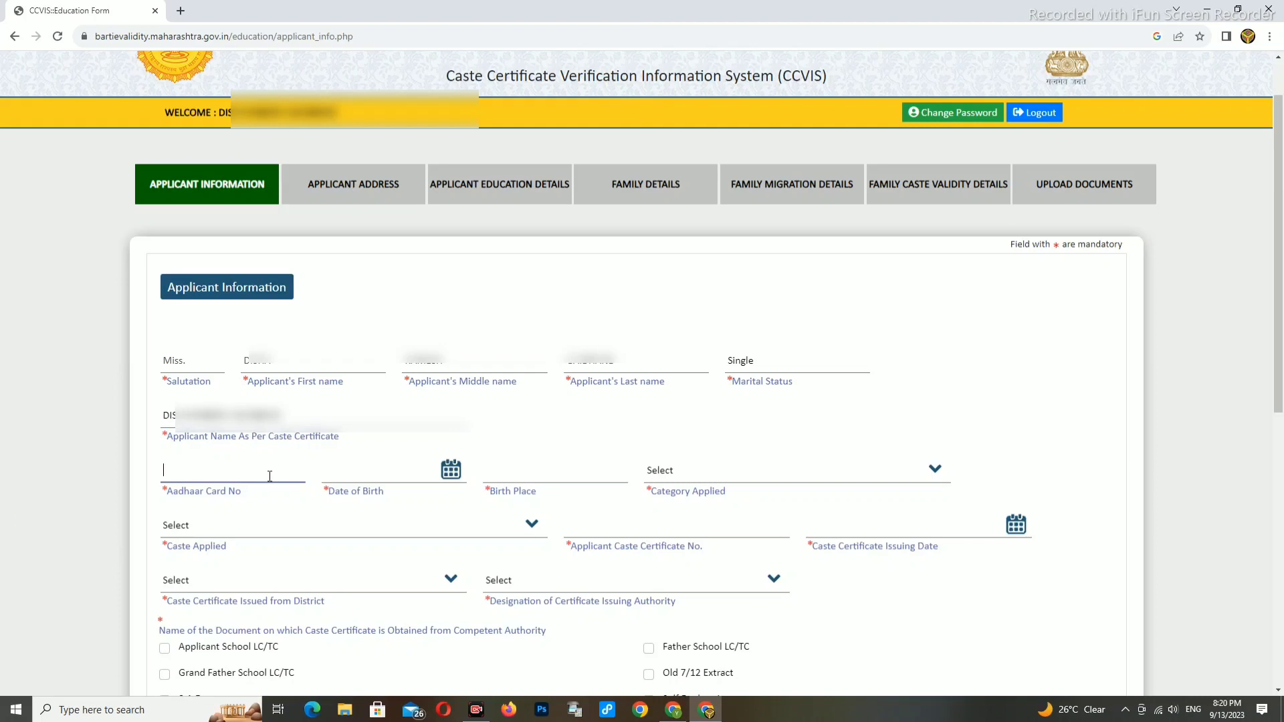
left_click(334, 472)
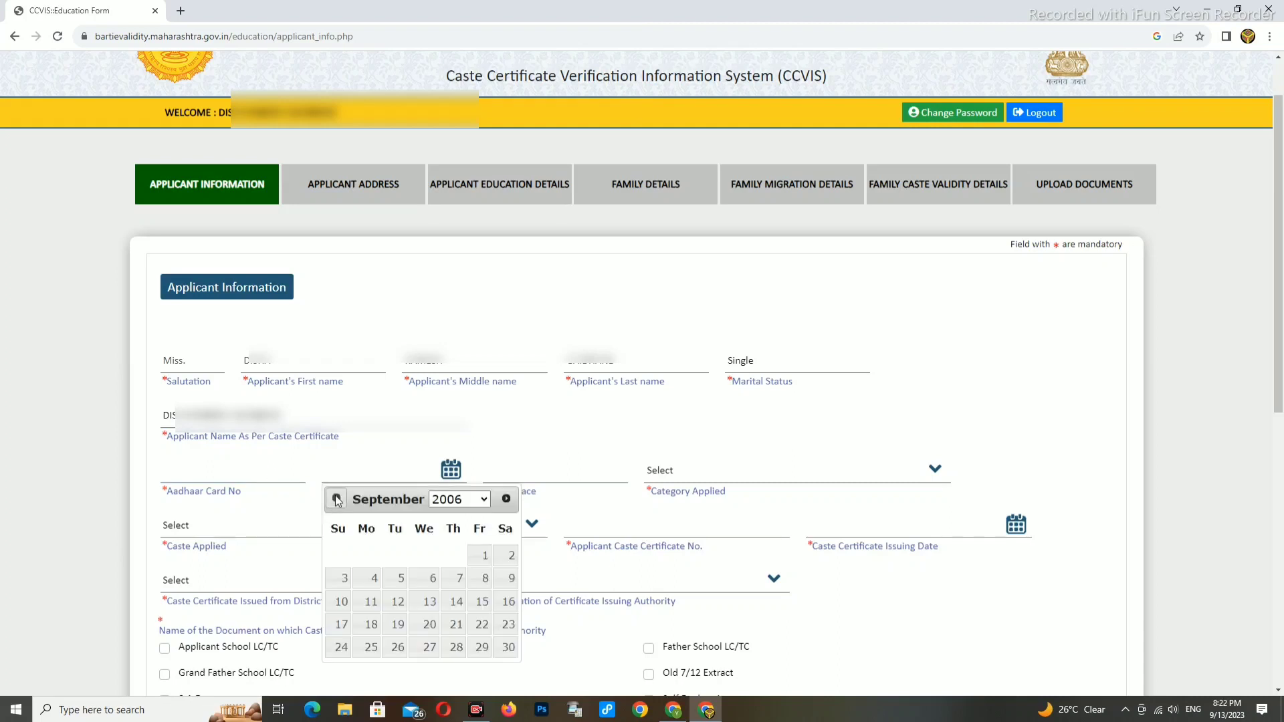
left_click(337, 499)
left_click(336, 498)
left_click(336, 499)
left_click(337, 499)
left_click(336, 499)
left_click(336, 499)
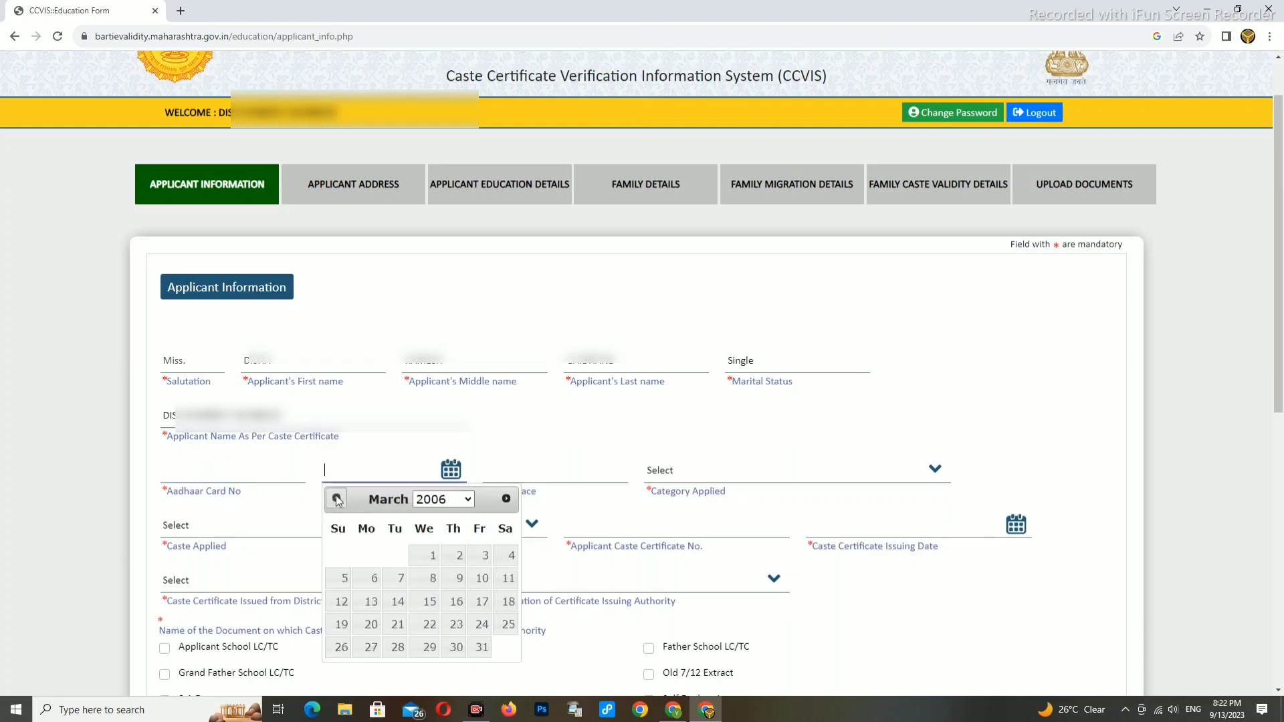
left_click(431, 555)
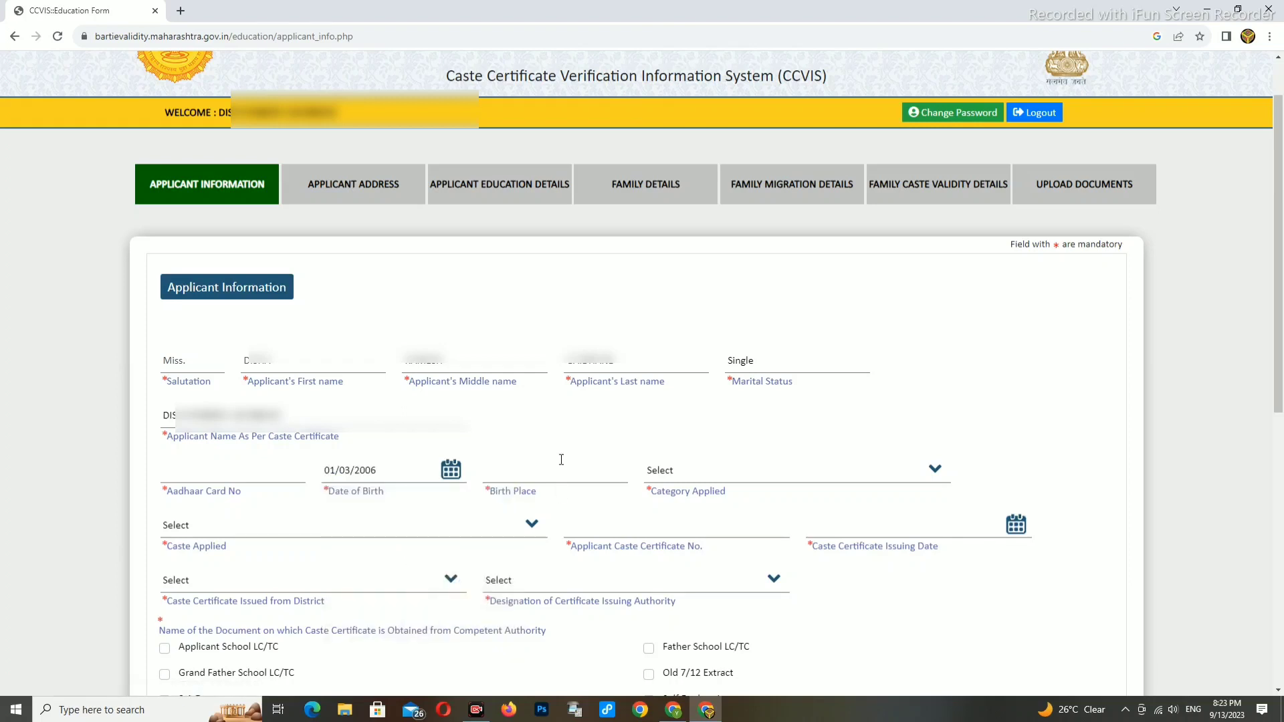
left_click(510, 471)
type("KHAIRGAON")
- Set category Other Backward Class and caste Mali (182), then enter the caste certificate number
left_click(685, 472)
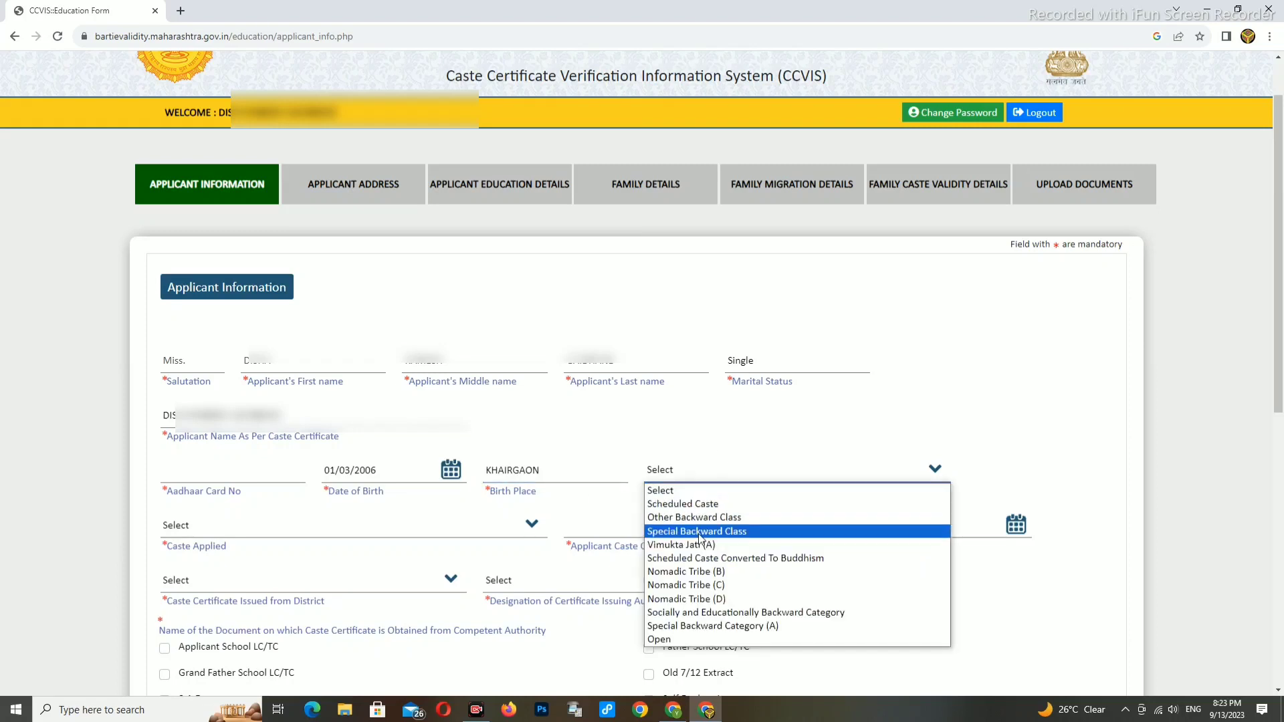
left_click(685, 519)
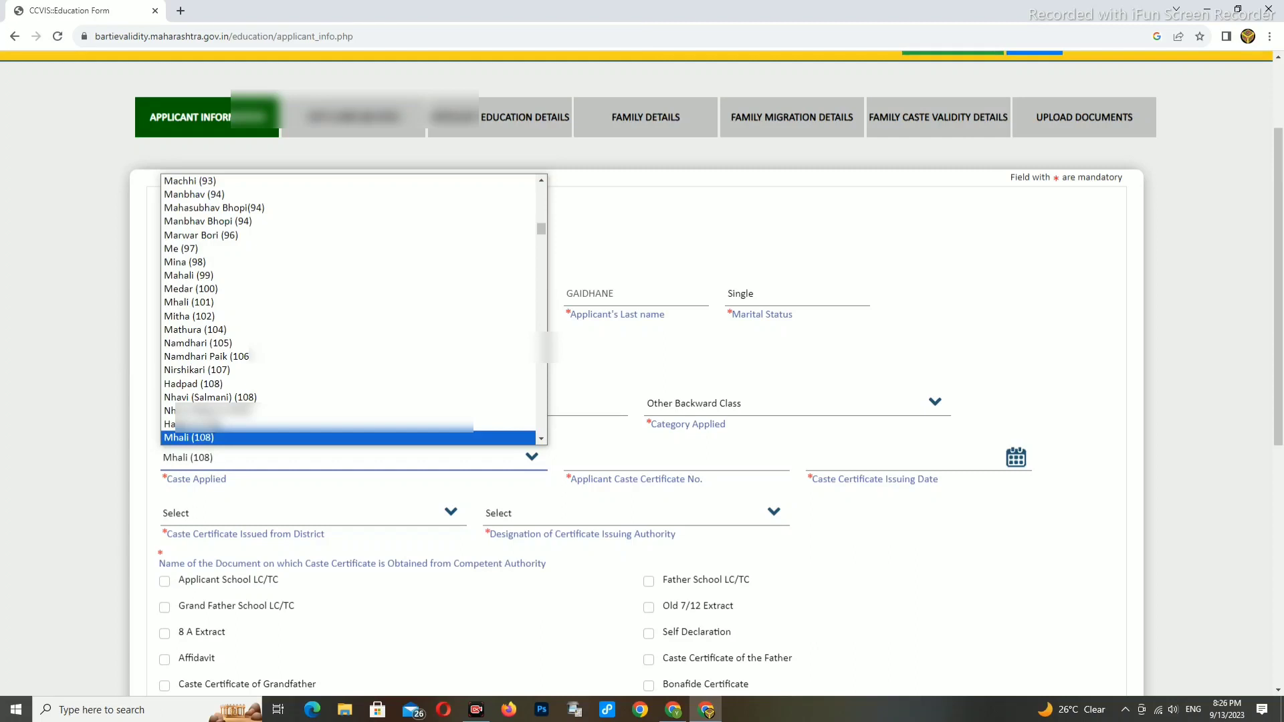
key("Down")
key("Down")
key("Down")
key("Down")
key("Down")
key("Down")
key("Down")
key("Down")
key("Down")
key("Down")
key("Down")
key("Down")
key("Down")
key("Down")
key("Down")
key("Down")
key("Down")
key("Down")
key("Down")
key("Down")
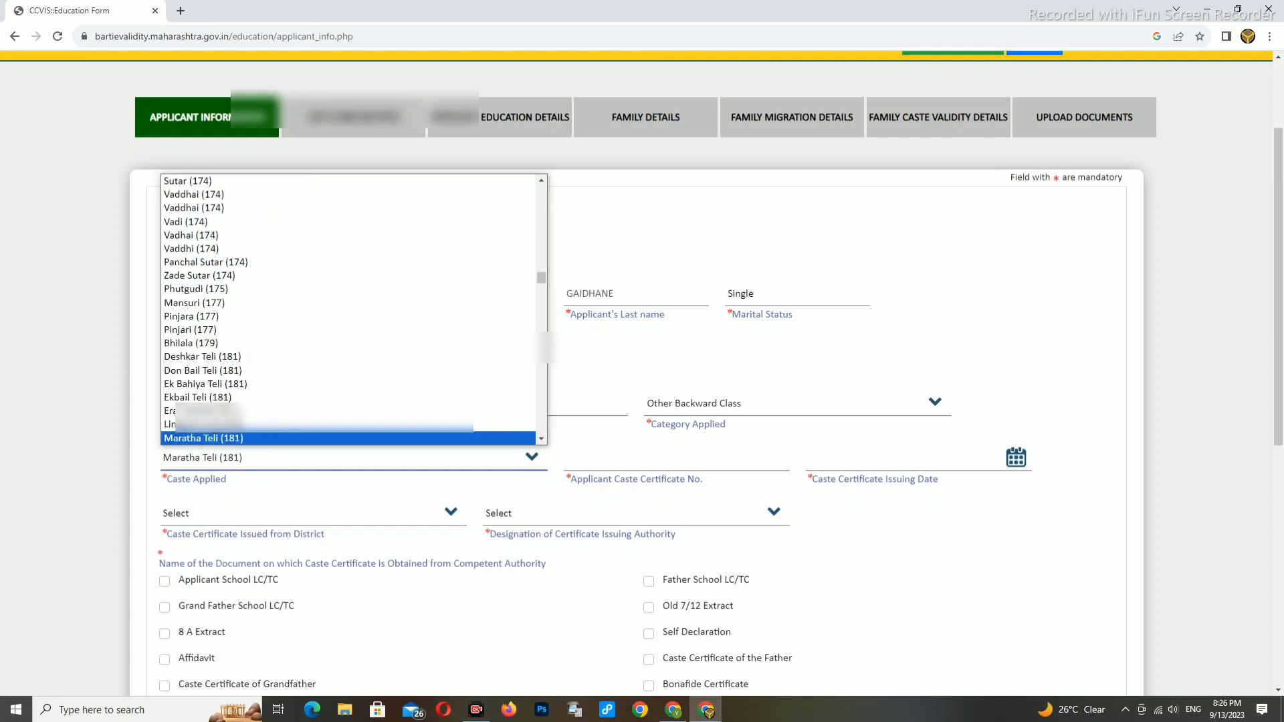
key("Down")
key("Down")
key("Down")
key("Down")
key("Down")
key("Down")
key("Down")
key("Down")
key("Down")
key("Down")
key("Down")
left_click(209, 439)
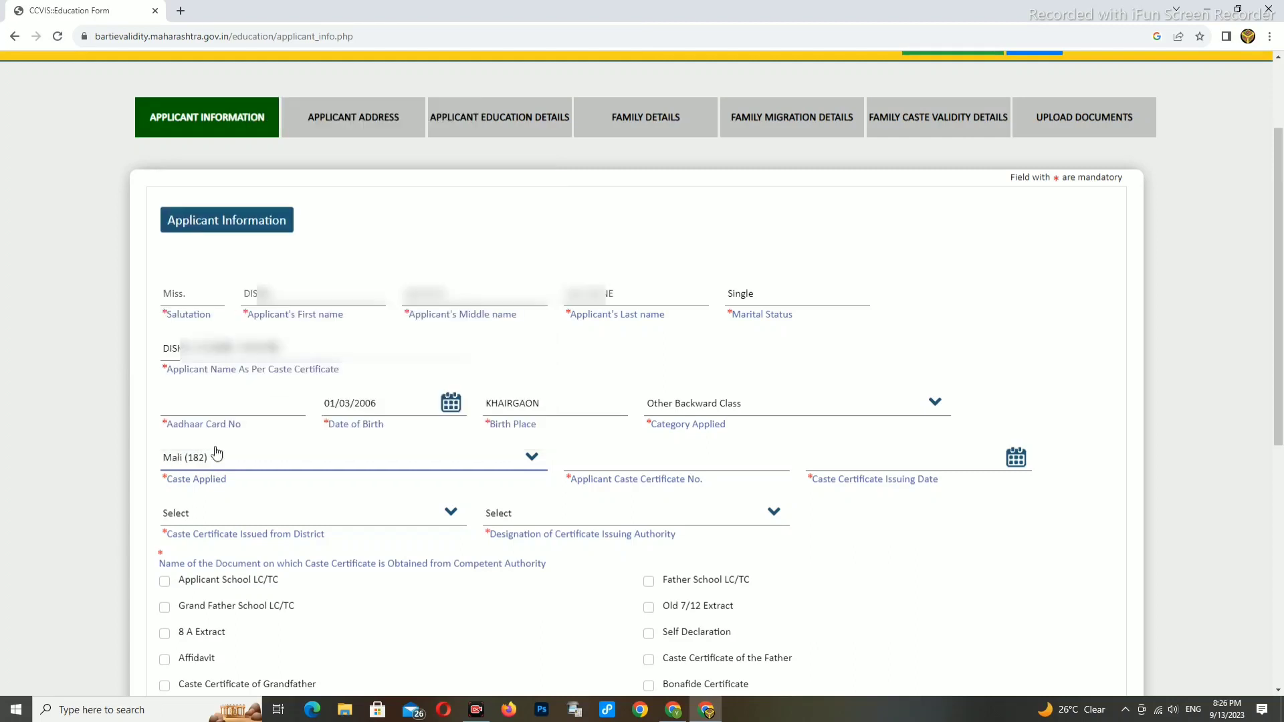
left_click(578, 457)
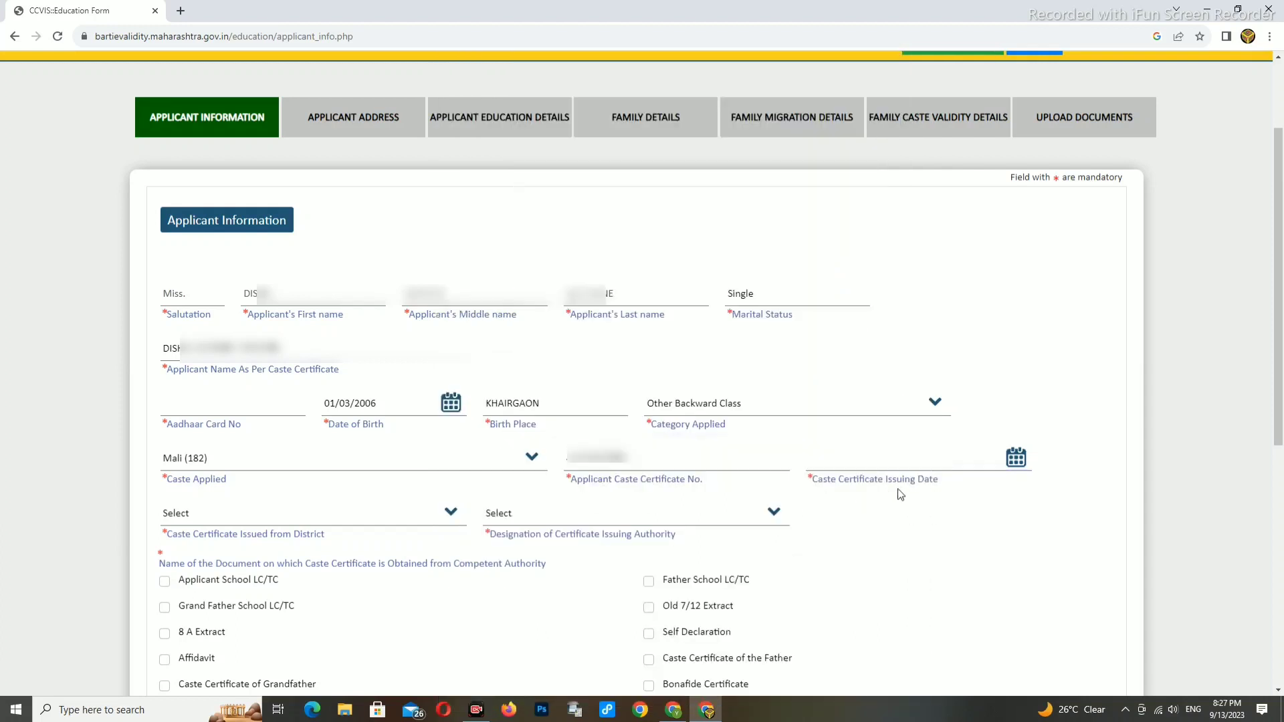
- Set the caste certificate issuing date to 03/07/2023
left_click(1011, 464)
left_click(937, 488)
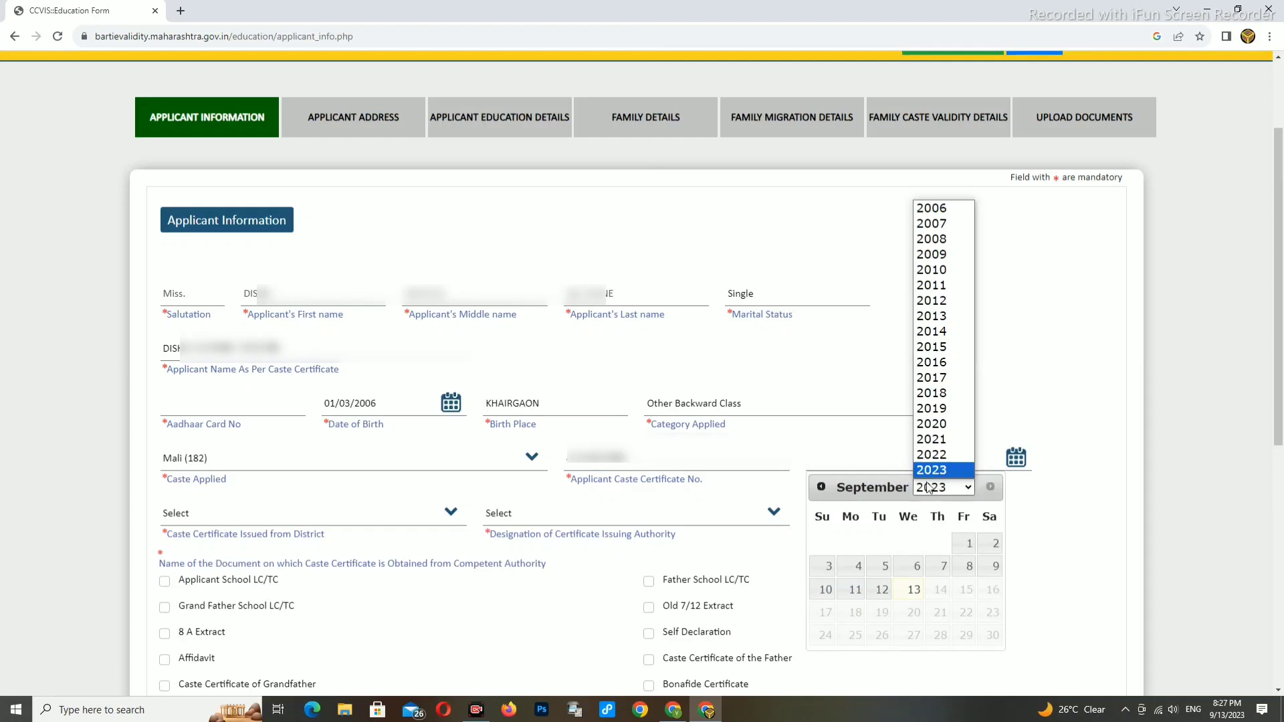
left_click(932, 469)
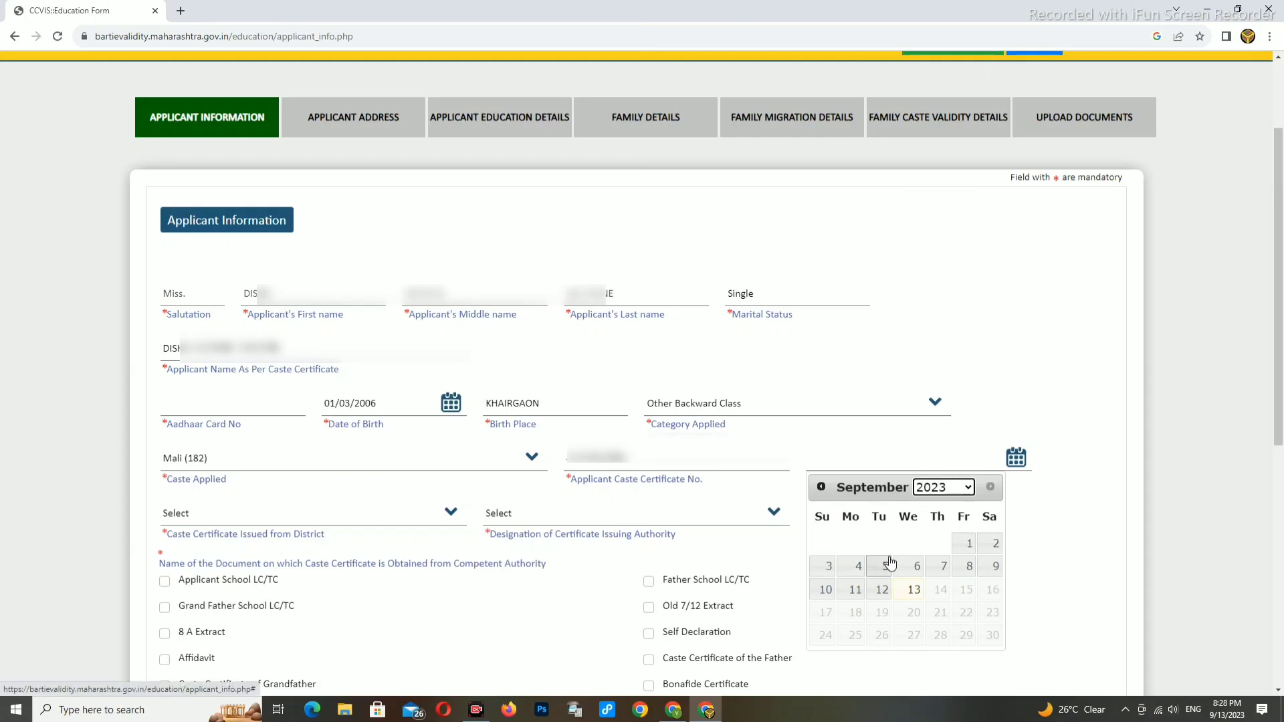
left_click(821, 487)
left_click(821, 487)
left_click(821, 486)
left_click(821, 487)
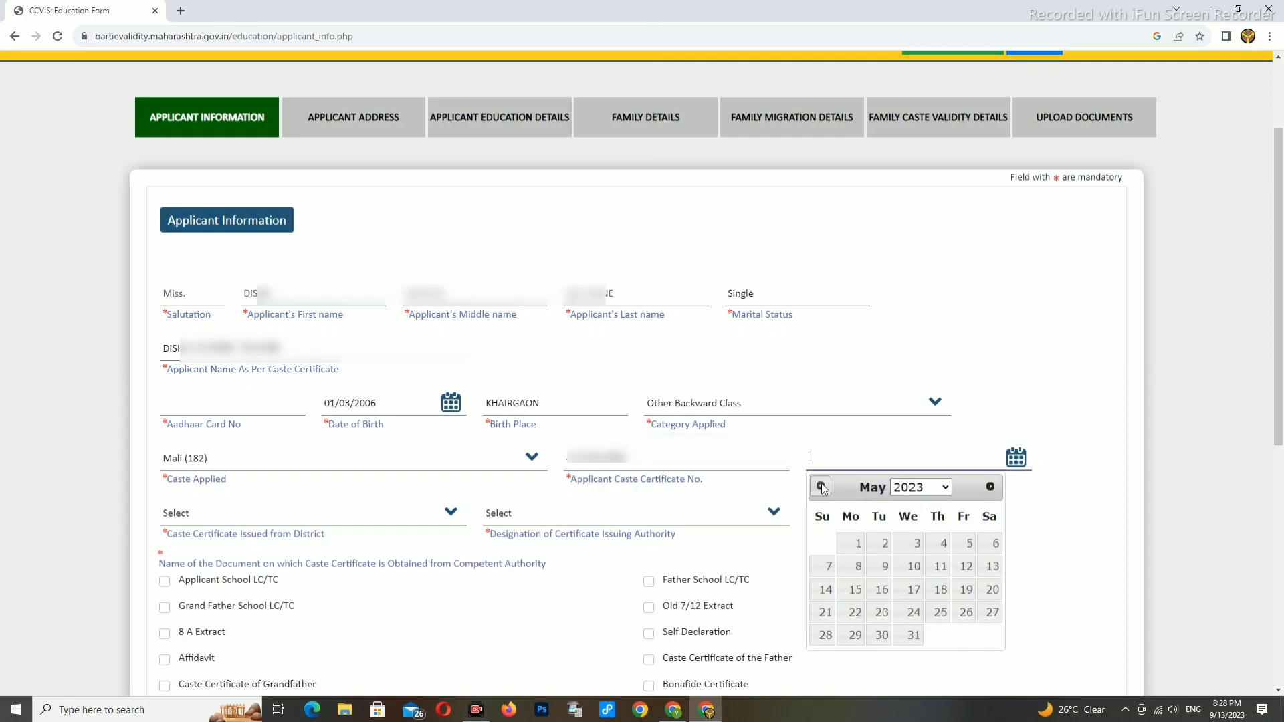
left_click(991, 487)
left_click(990, 487)
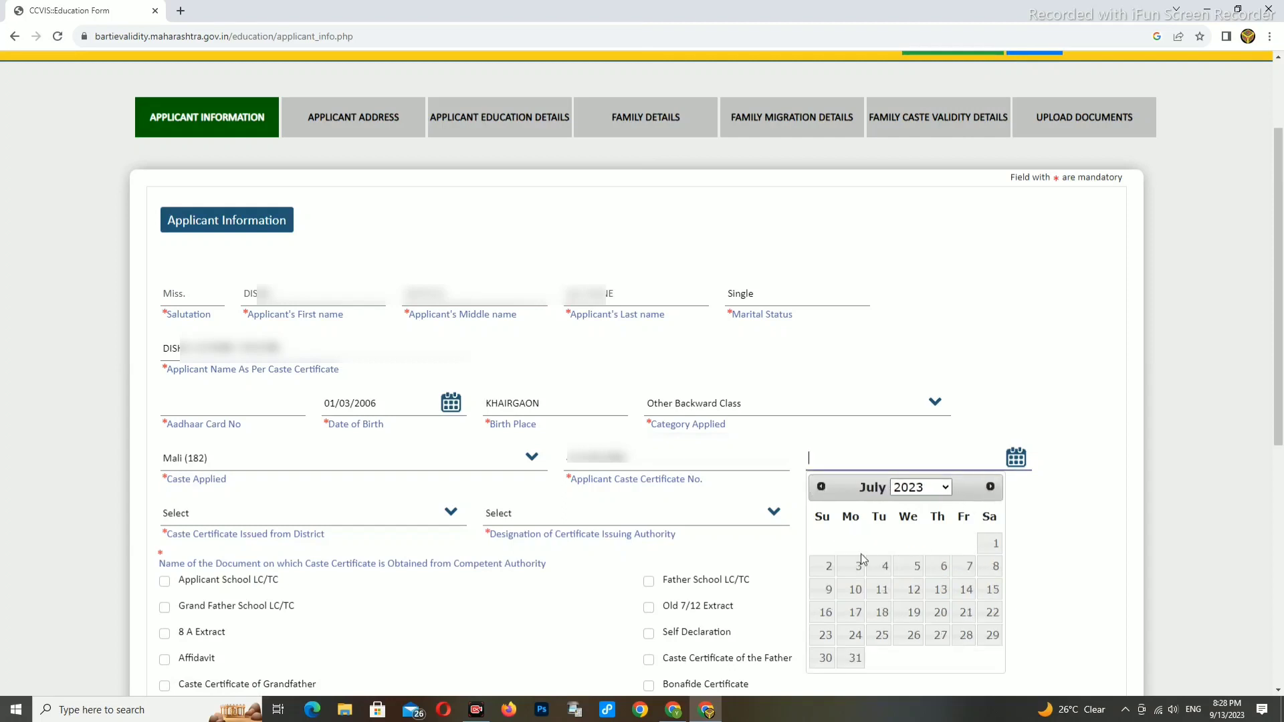
left_click(856, 567)
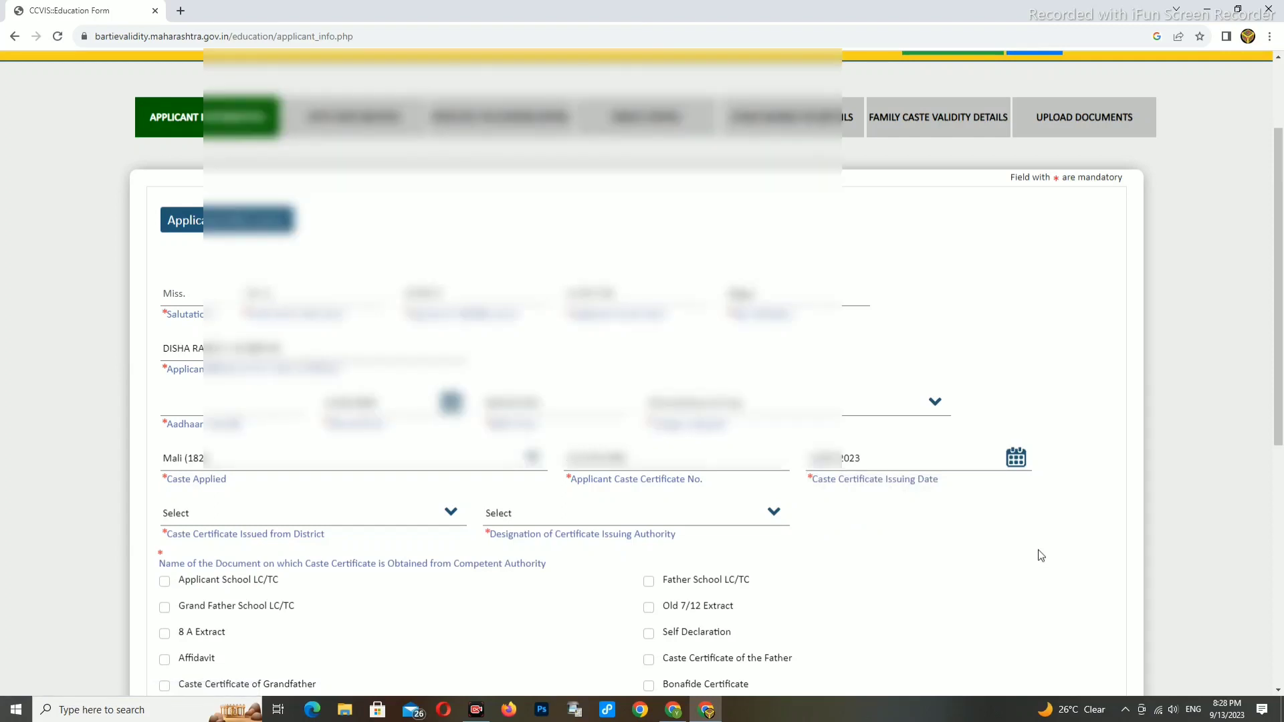
- Set the certificate's issuing district to Nagpur
scroll(906, 554, "down", 1)
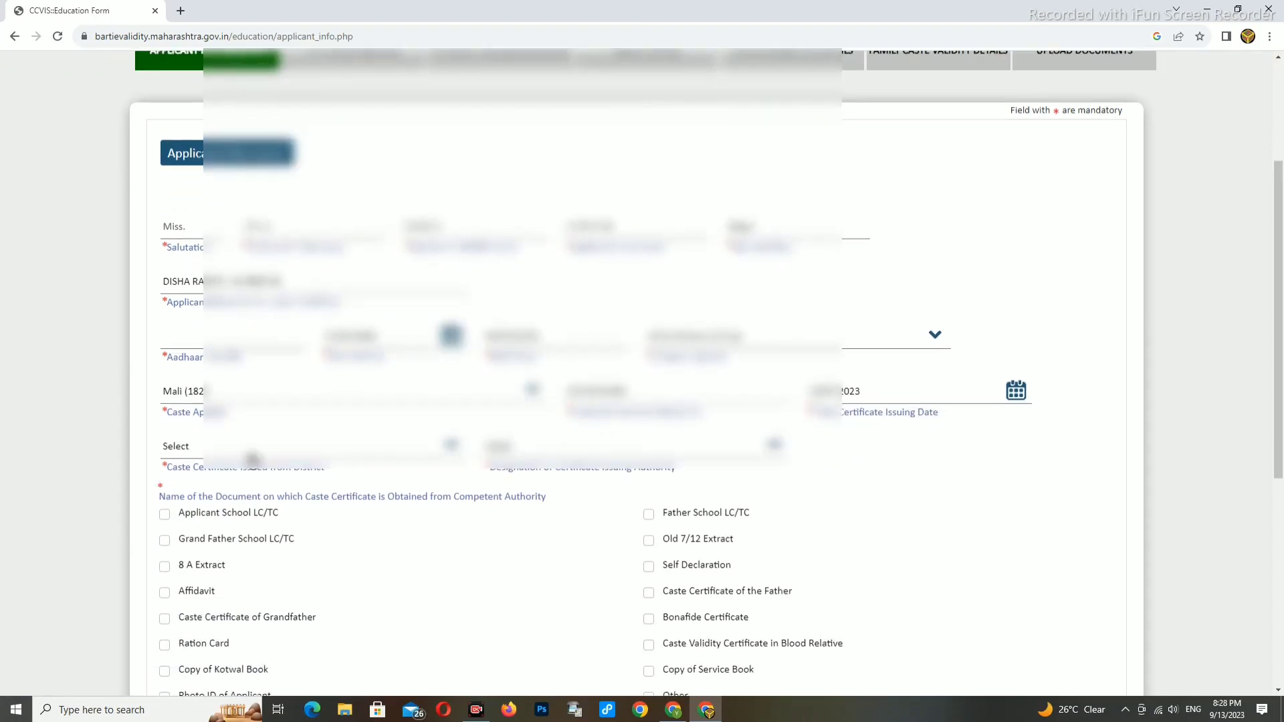
left_click(253, 458)
scroll(184, 433, "down", 1)
left_click(185, 428)
left_click(185, 433)
left_click(187, 415)
left_click(184, 445)
left_click(199, 412)
left_click(513, 453)
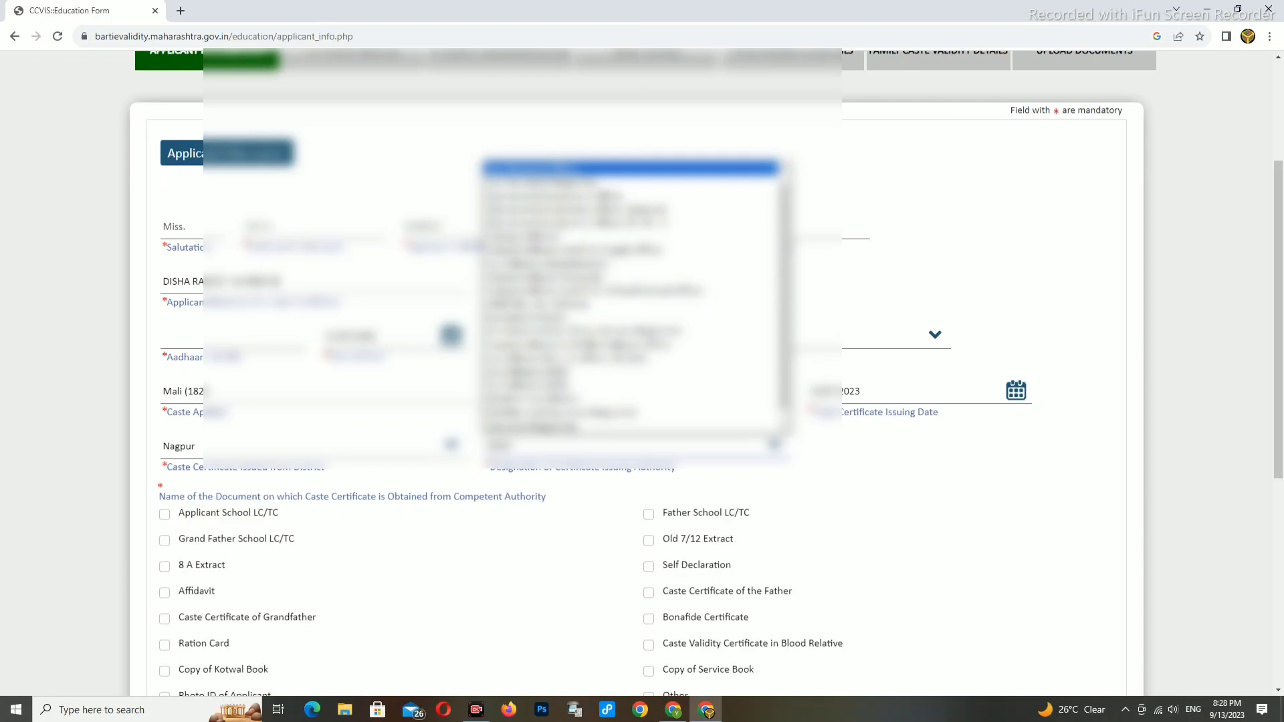
- Set the issuing authority to Sub Divisional Officer, Katol
left_click(529, 169)
left_click(876, 437)
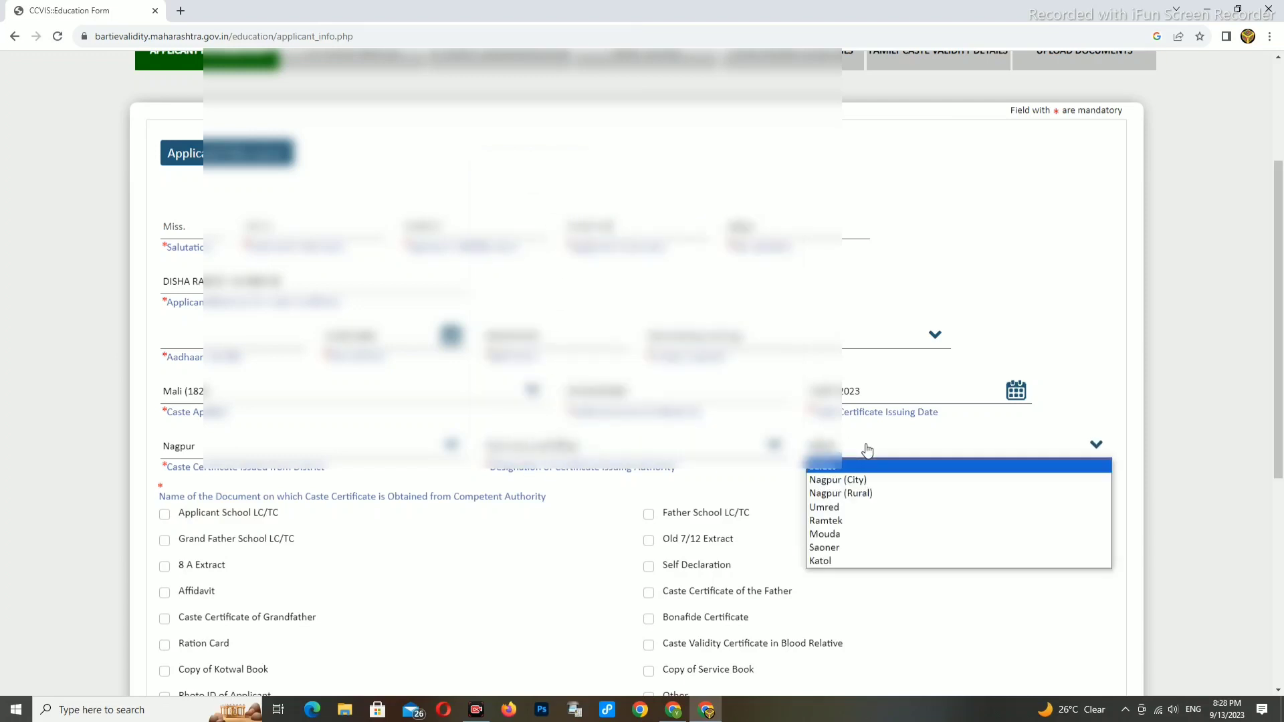
left_click(835, 563)
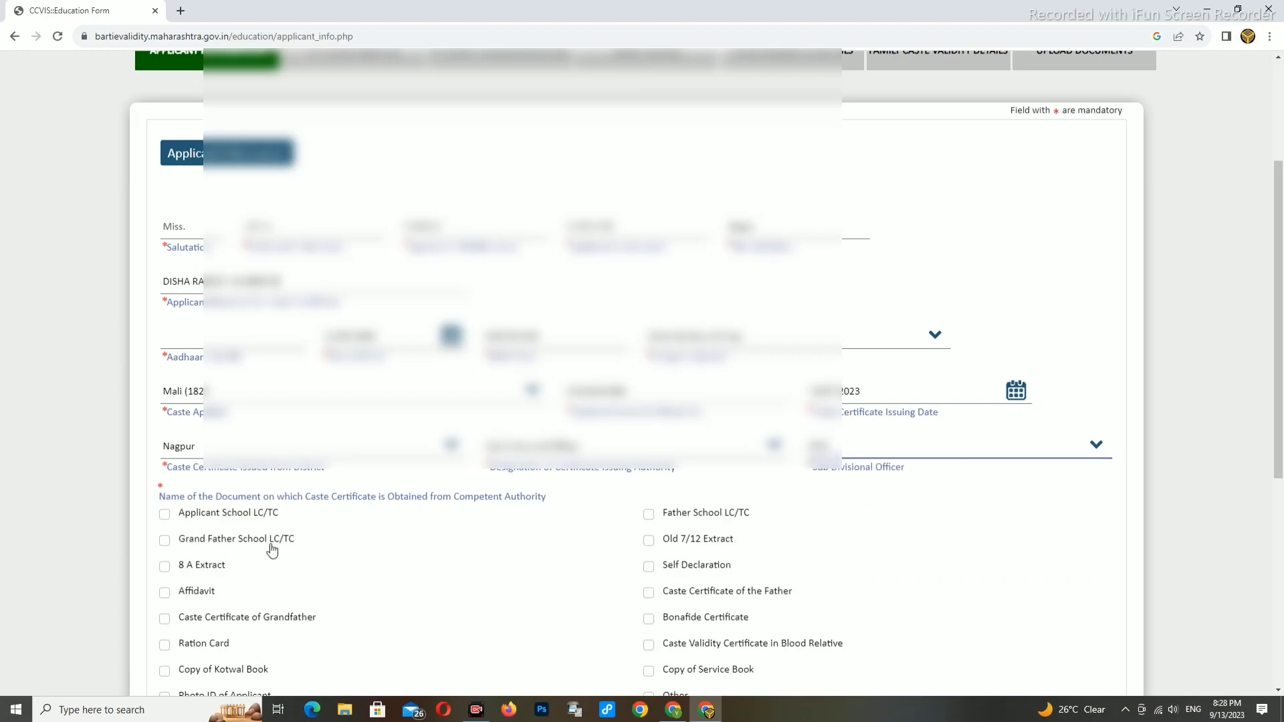
scroll(244, 559, "down", 1)
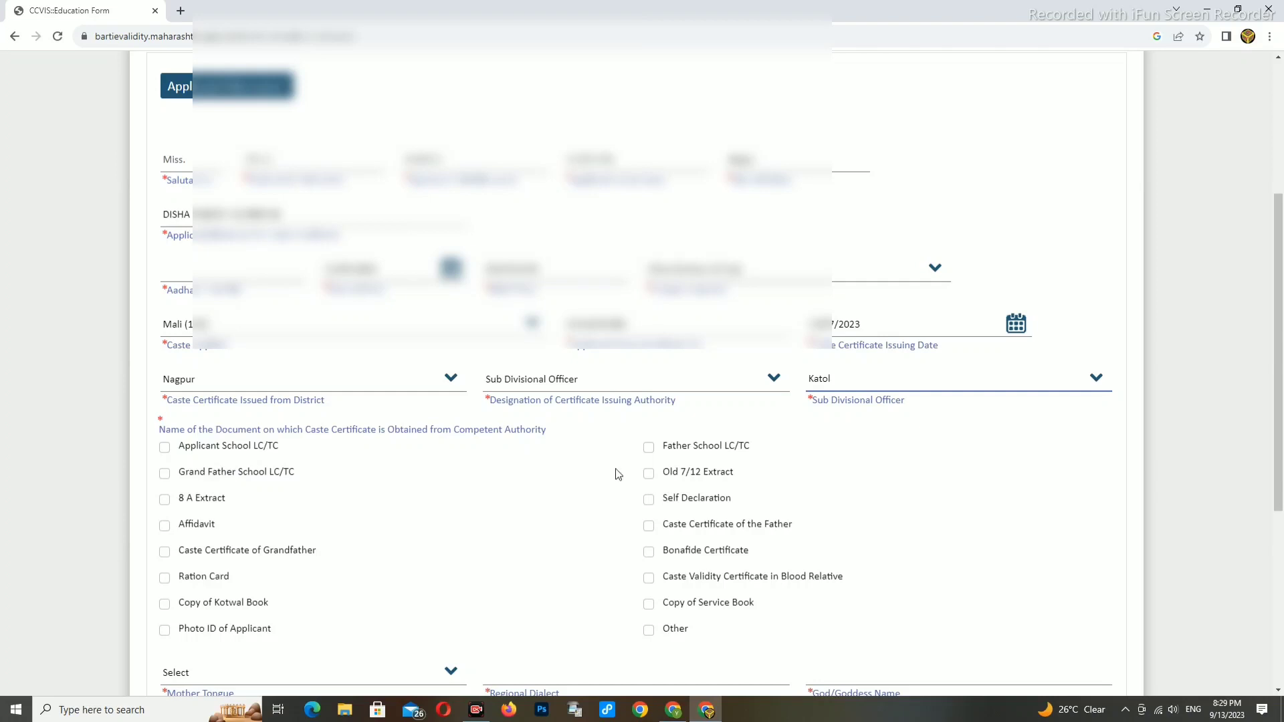
- Tick ten source documents, including school LC/TCs, Affidavit, Ration Card and Photo ID, leaving Other unticked
left_click(171, 448)
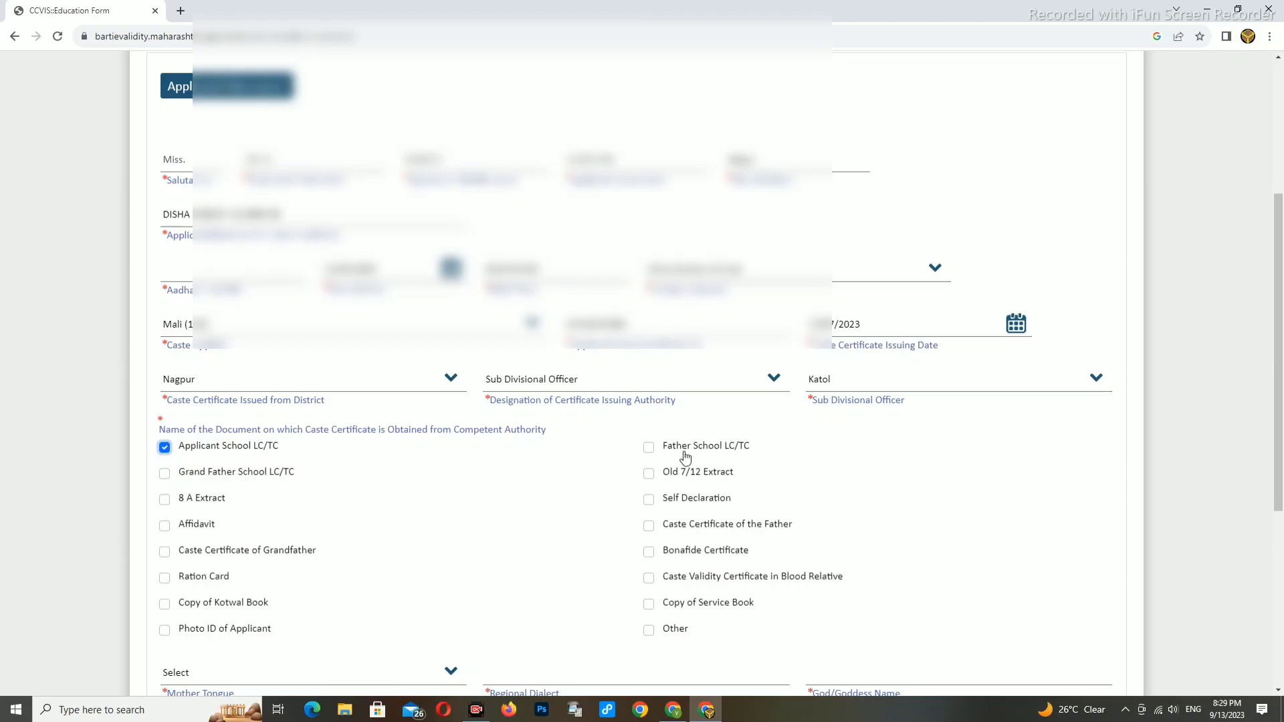
left_click(649, 448)
left_click(648, 500)
left_click(165, 526)
left_click(648, 529)
left_click(649, 555)
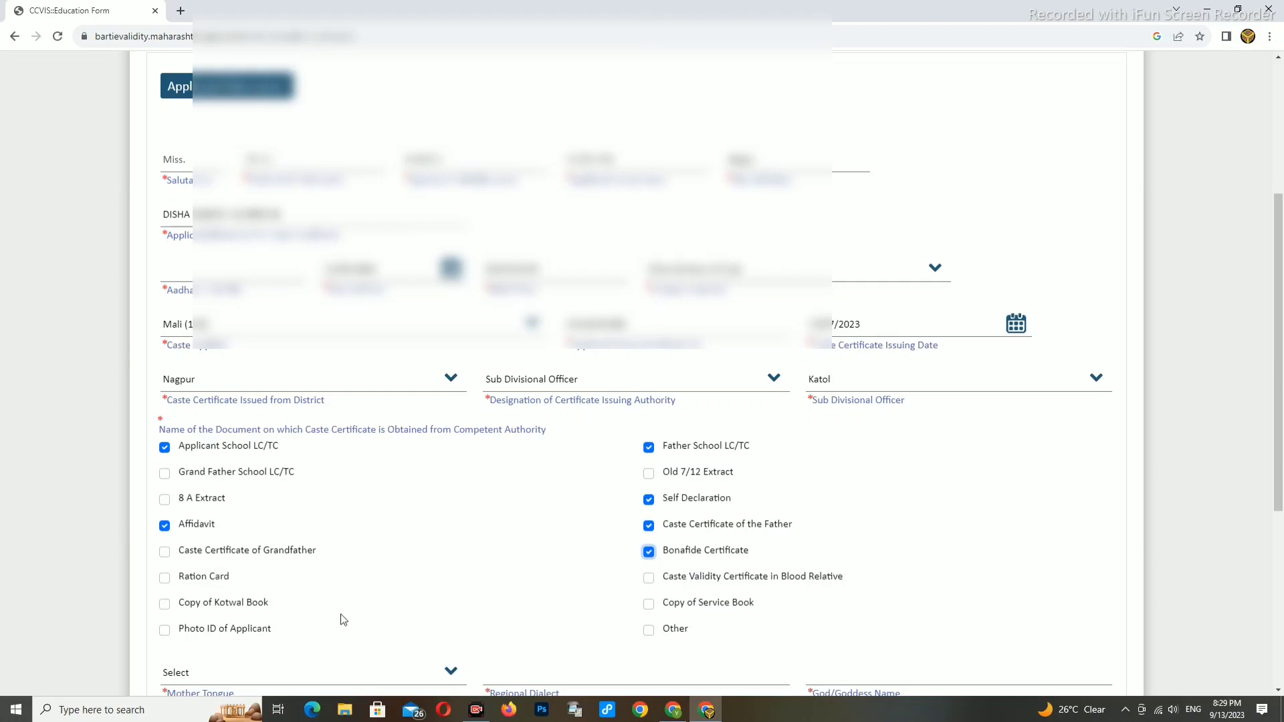
left_click(165, 577)
left_click(649, 579)
left_click(165, 604)
left_click(165, 630)
scroll(365, 601, "down", 1)
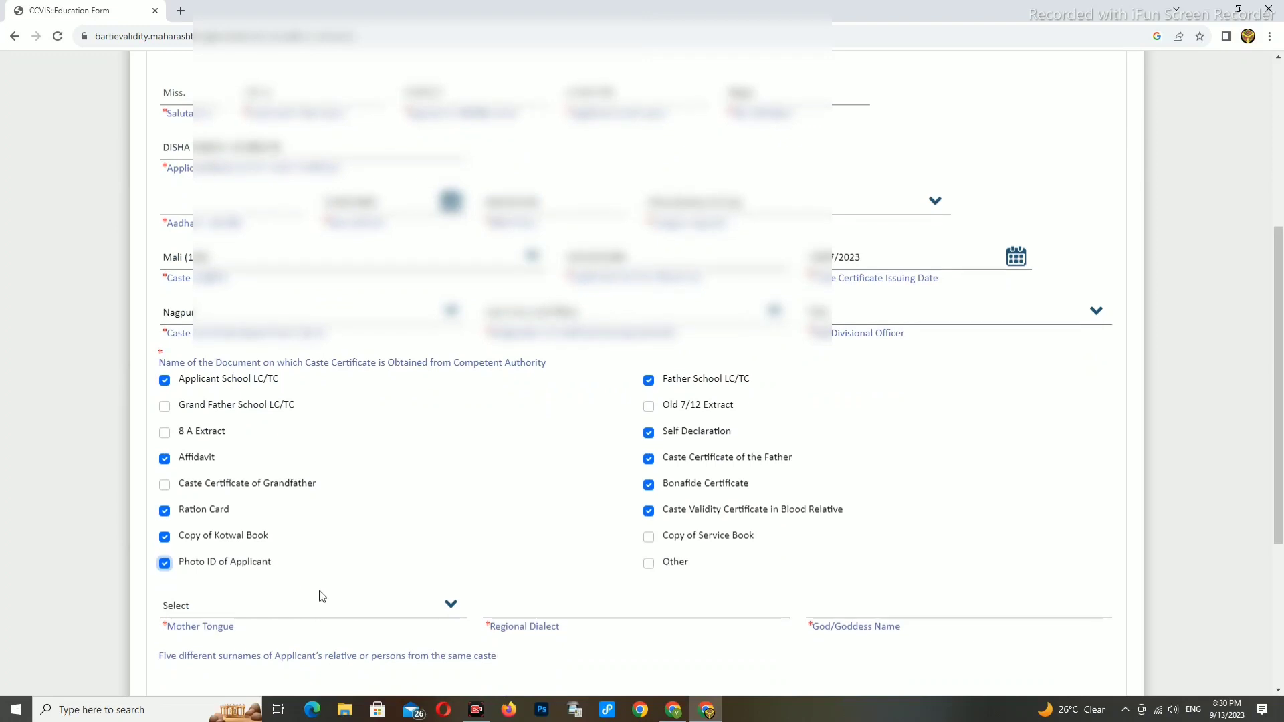
left_click(648, 566)
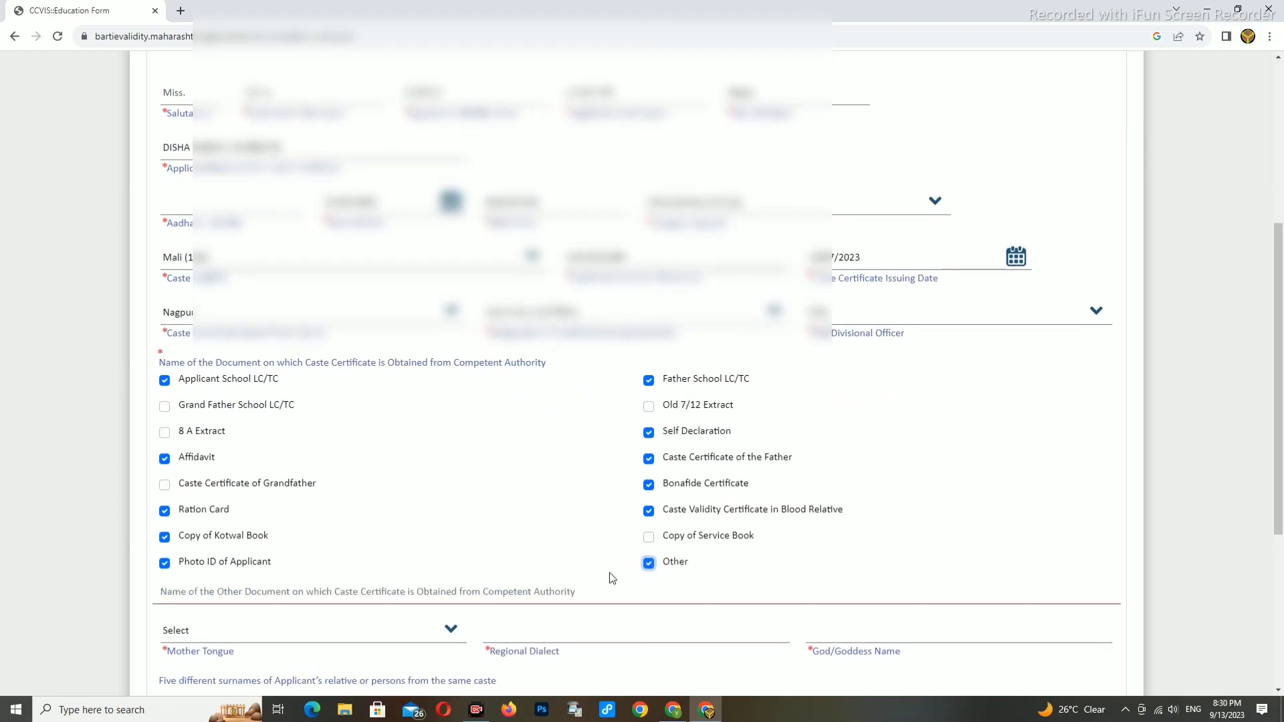
left_click(649, 564)
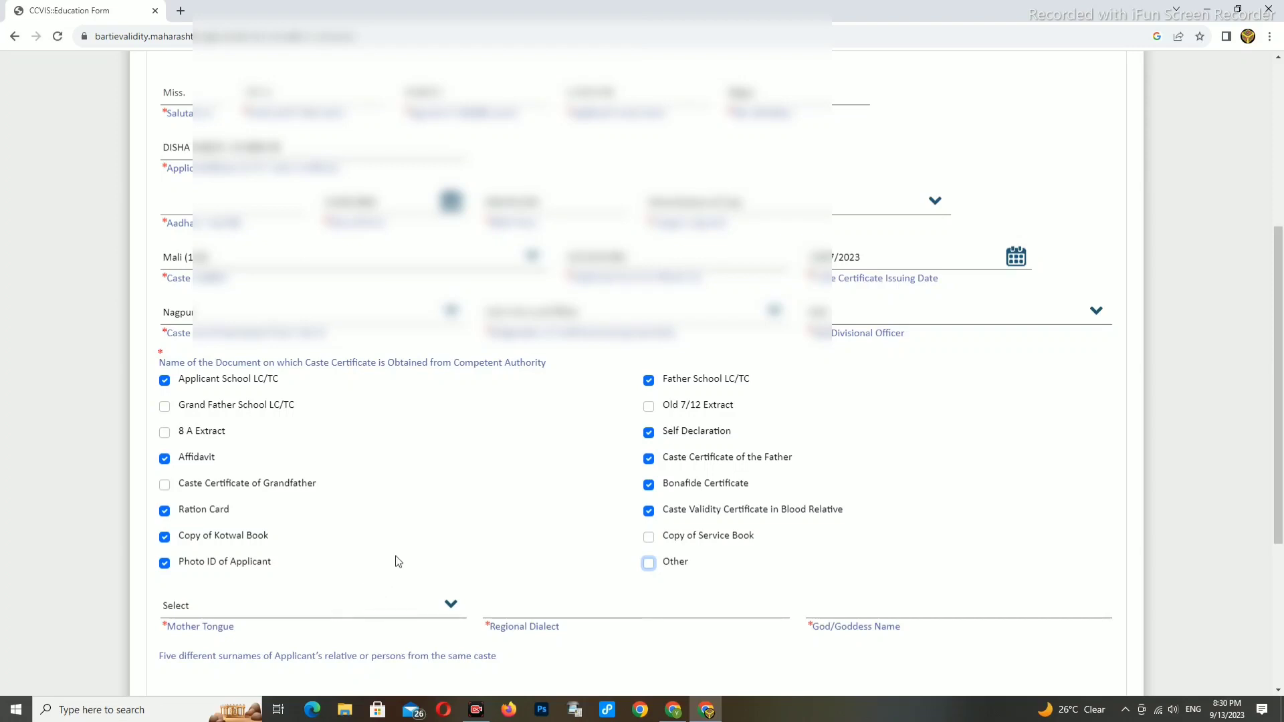
scroll(396, 559, "down", 1)
- Set Mother Tongue to Marathi and Regional Dialect to HINDU
left_click(267, 552)
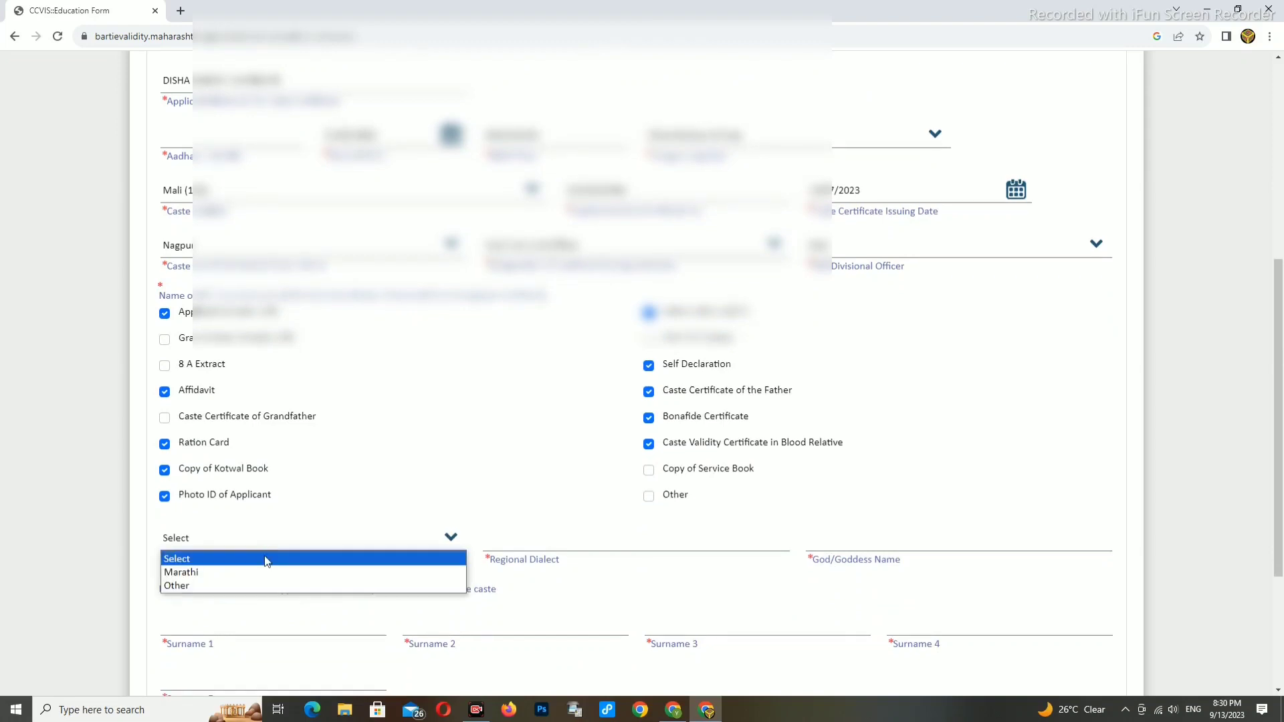
left_click(224, 573)
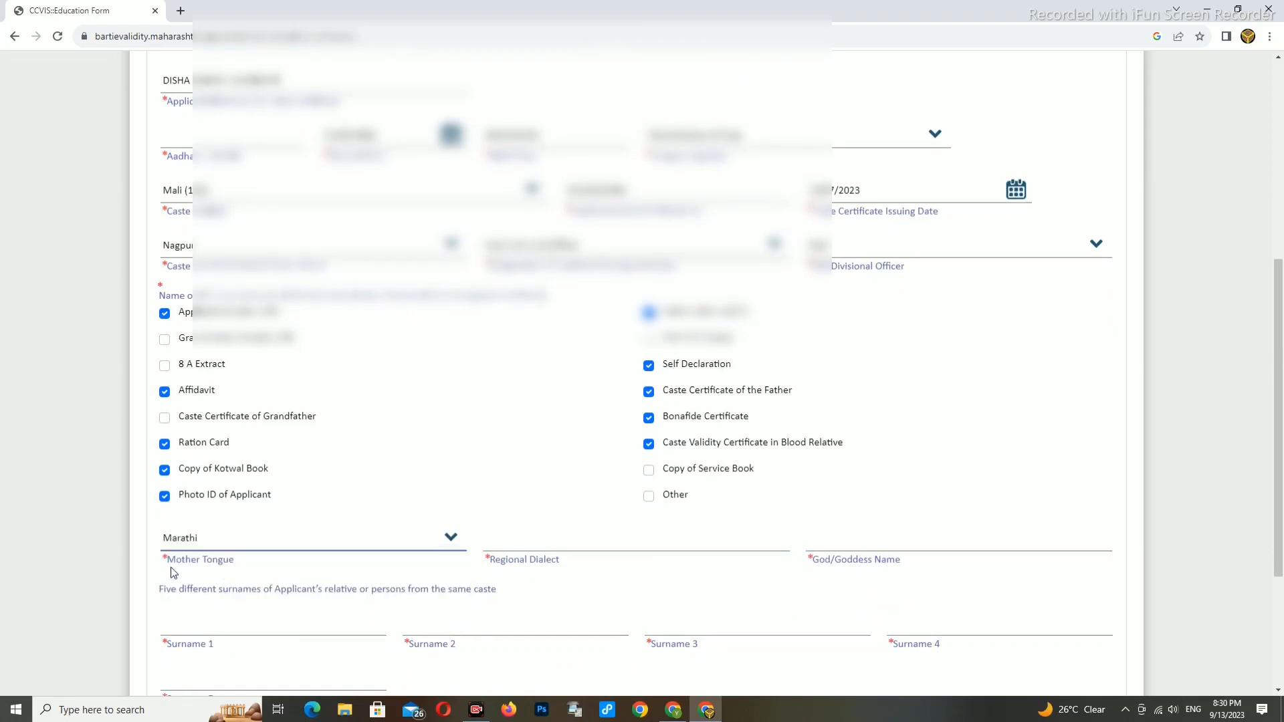
left_click(501, 549)
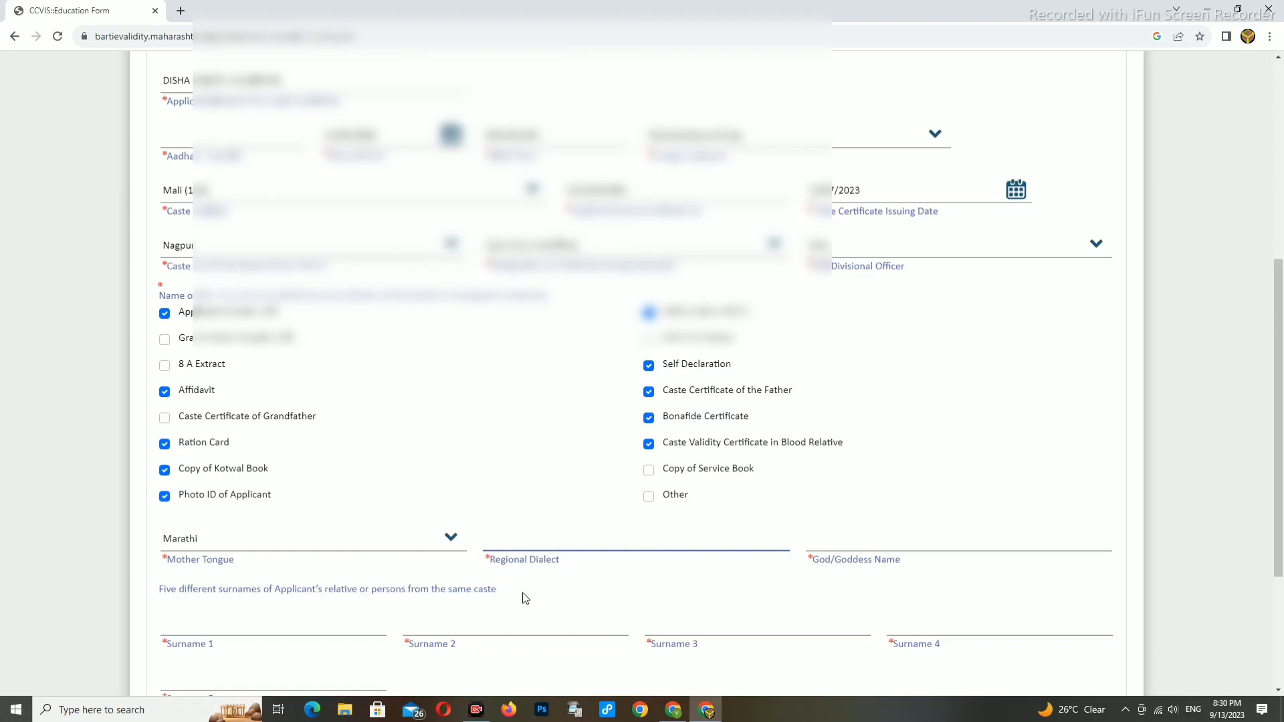
type("HINDU")
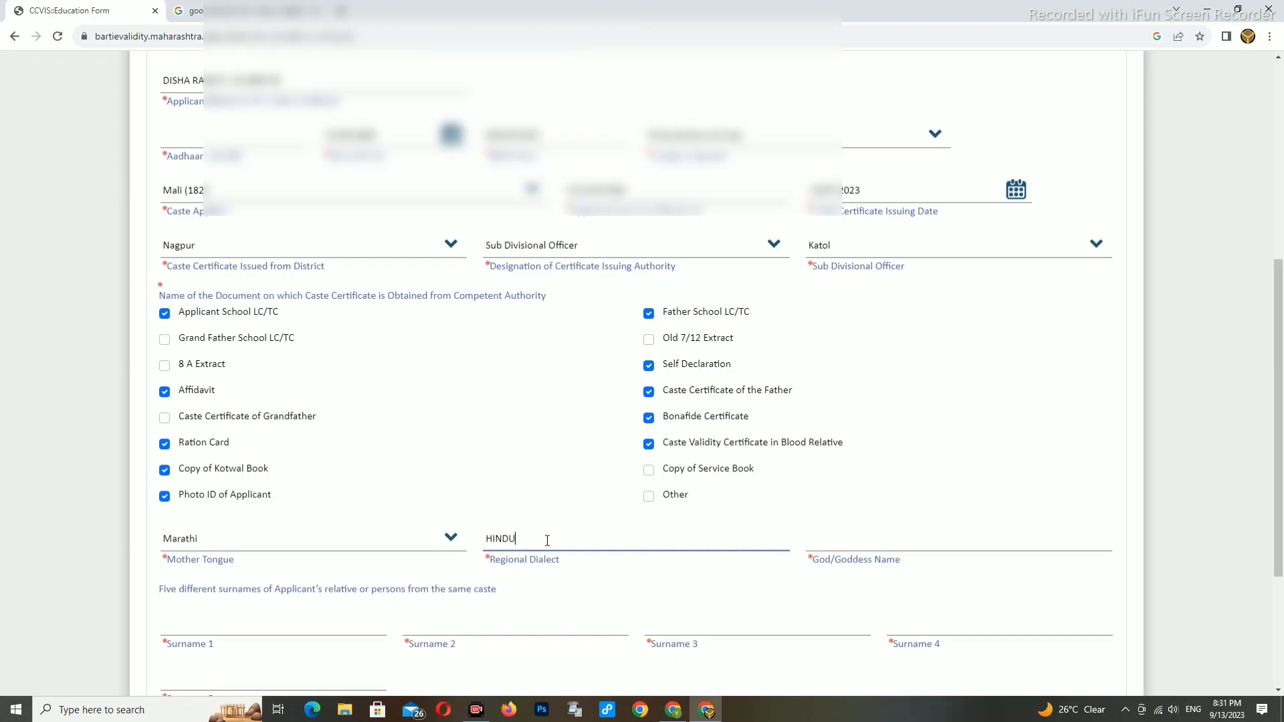
- Enter MA BHAVANI as the God/Goddess Name
left_click(866, 541)
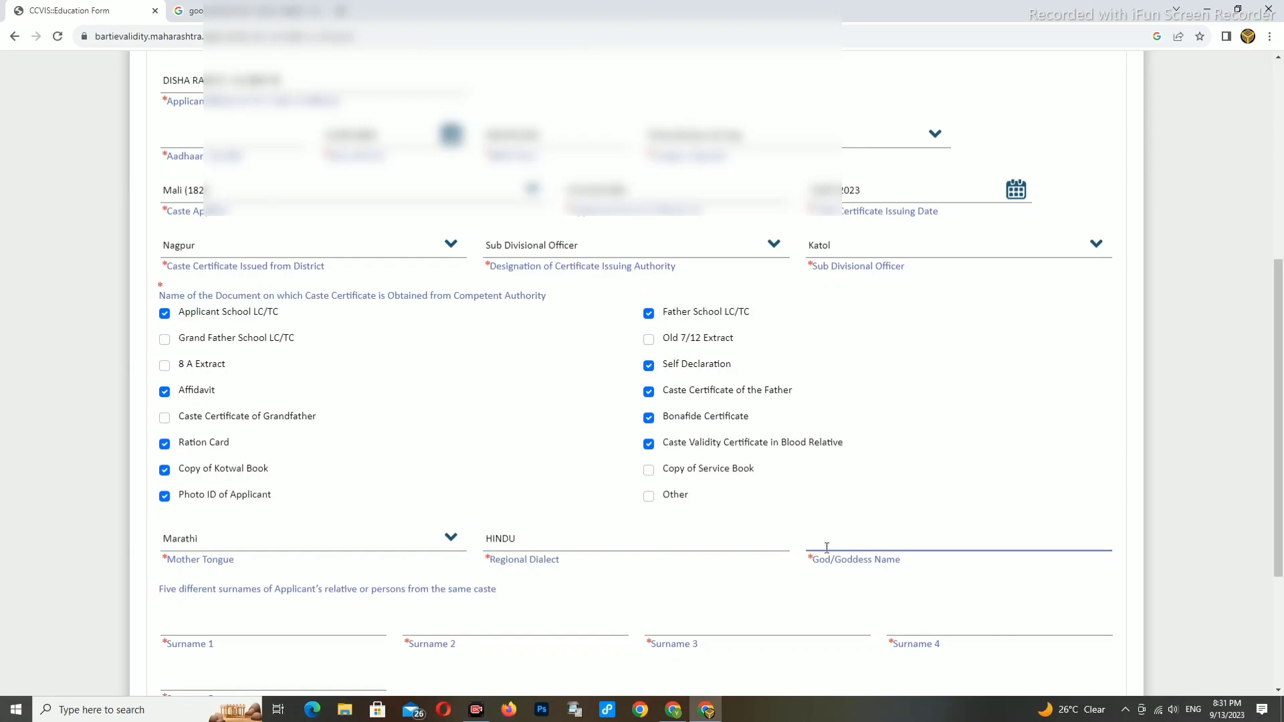
type("MA BHAVANI")
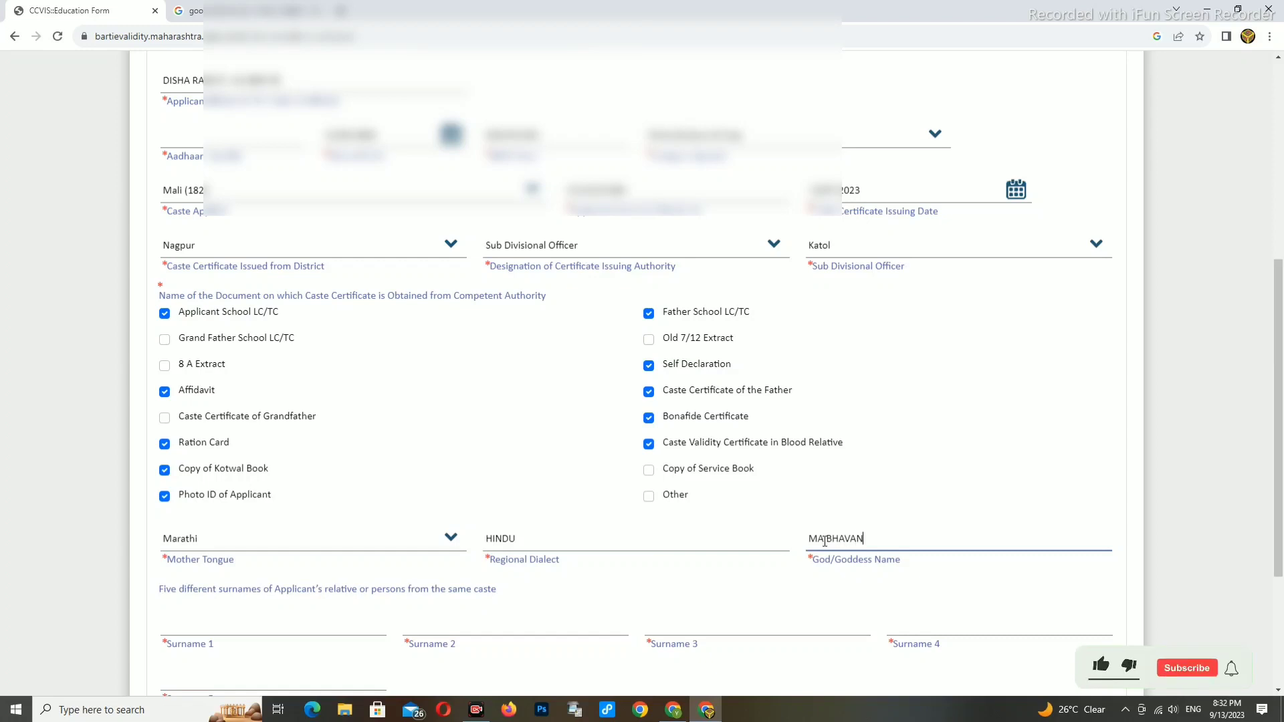
left_click(824, 539)
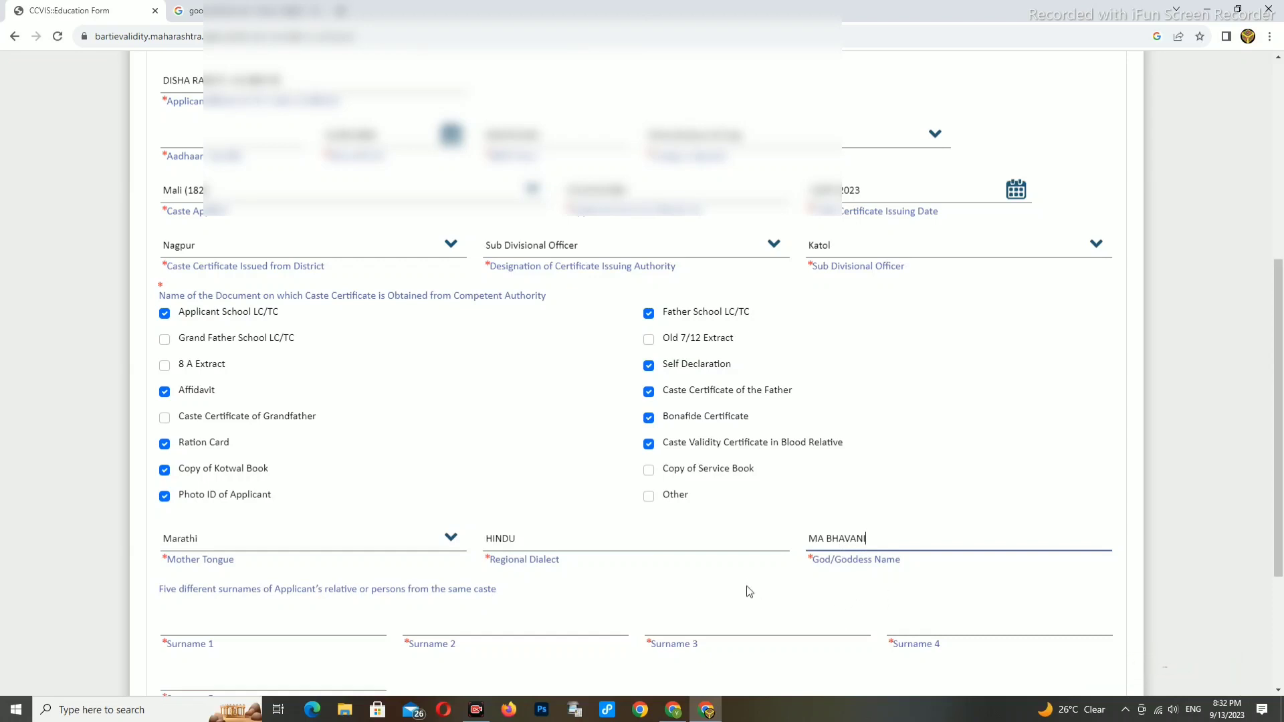
left_click(231, 629)
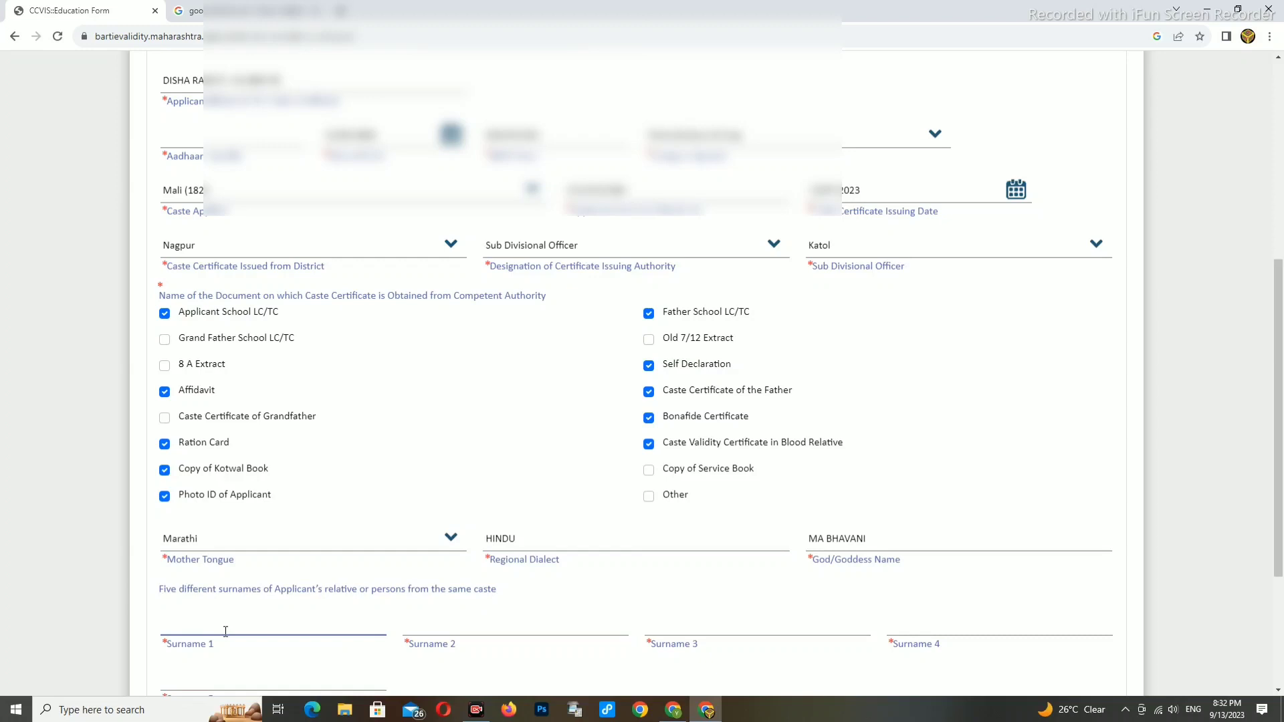
- Fill in all five relative surname fields
type("ATPUTE")
left_click(440, 620)
type("BANIAT")
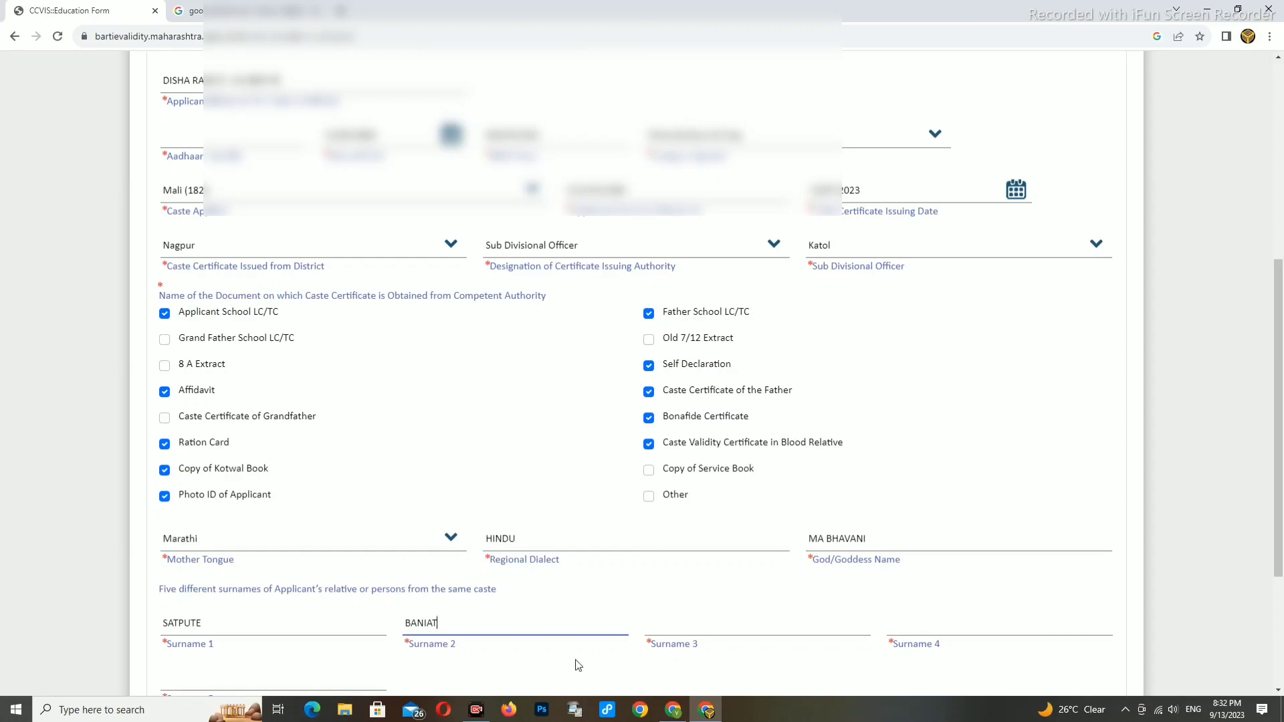
left_click(702, 624)
type("KANIRE")
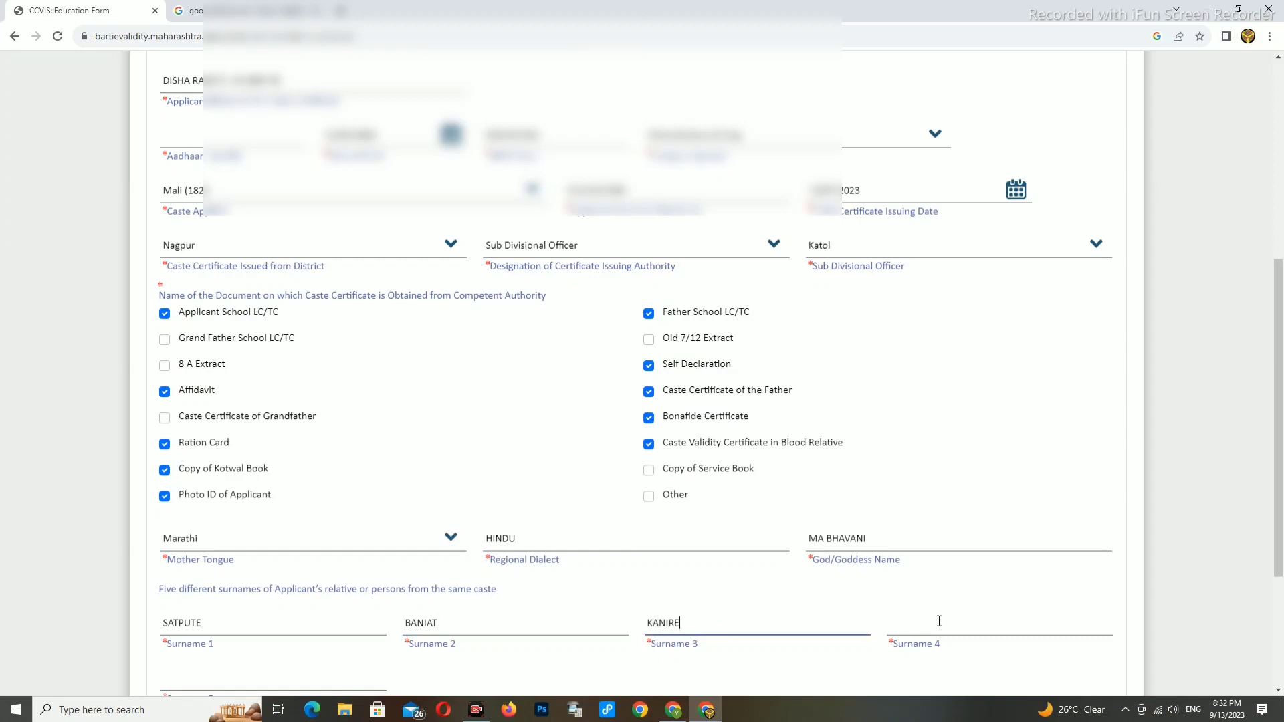
left_click(921, 630)
type("CHAPEKAR")
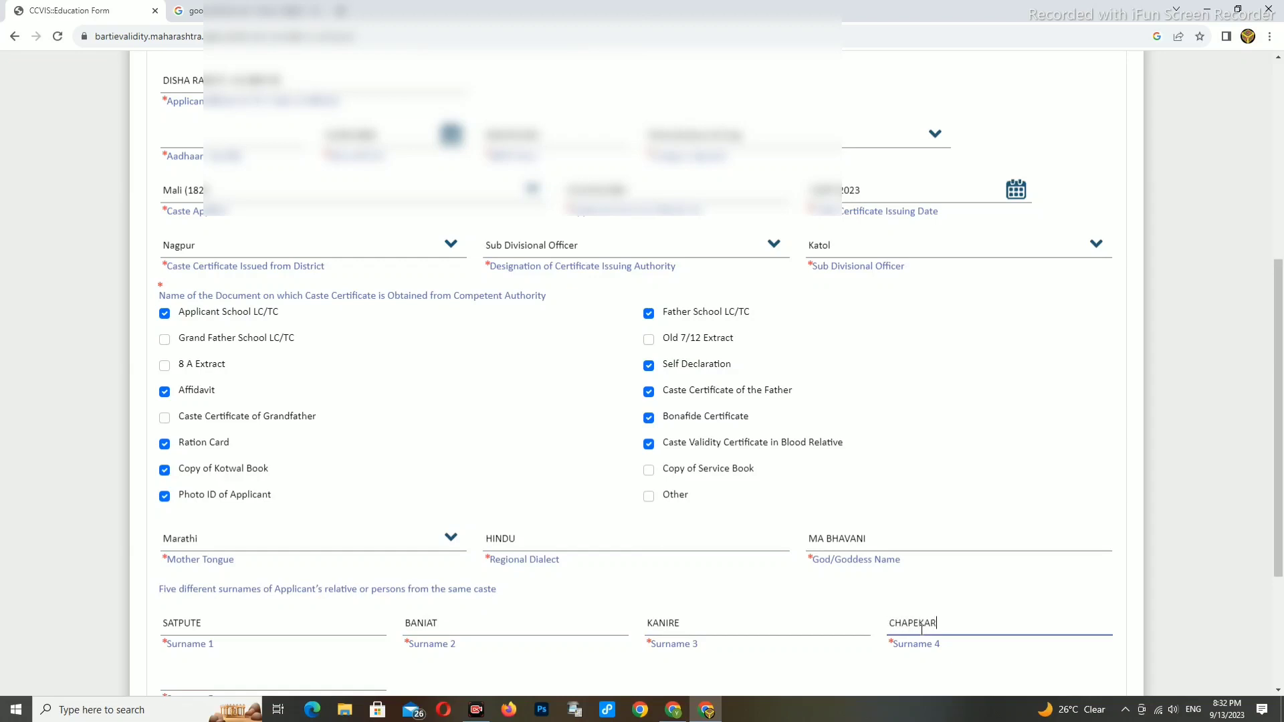
scroll(720, 648, "down", 3)
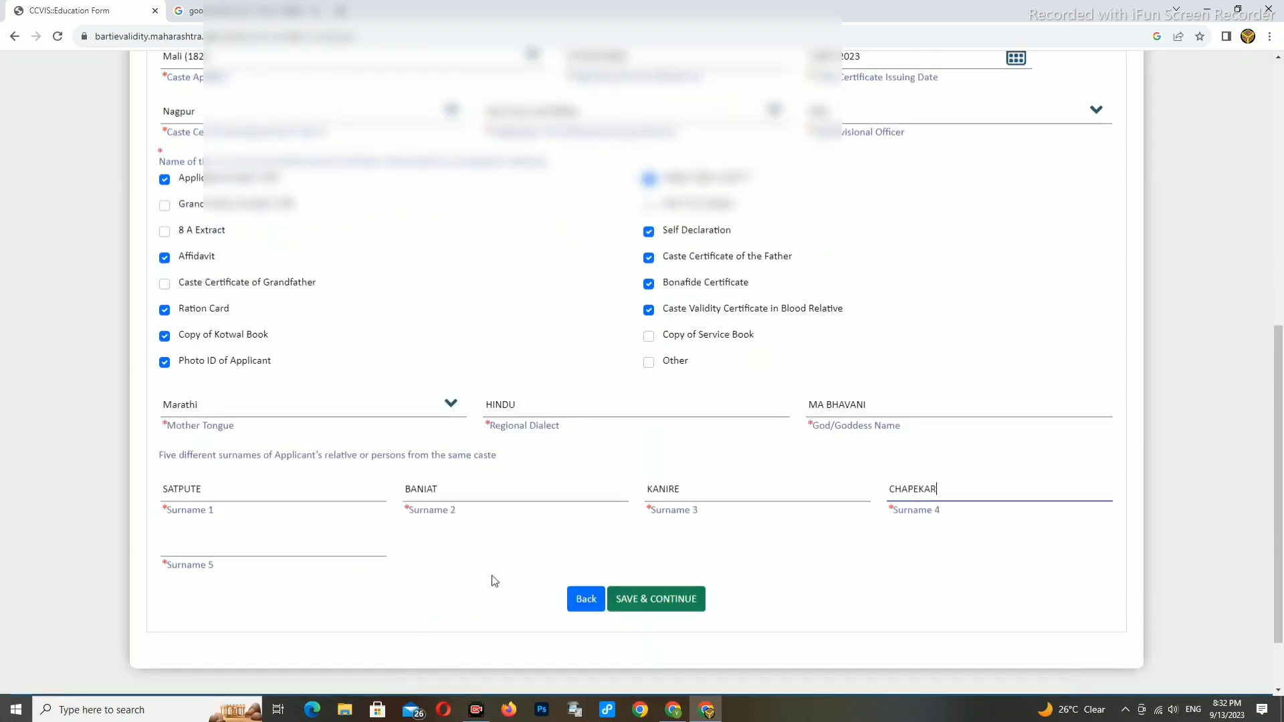
left_click(208, 546)
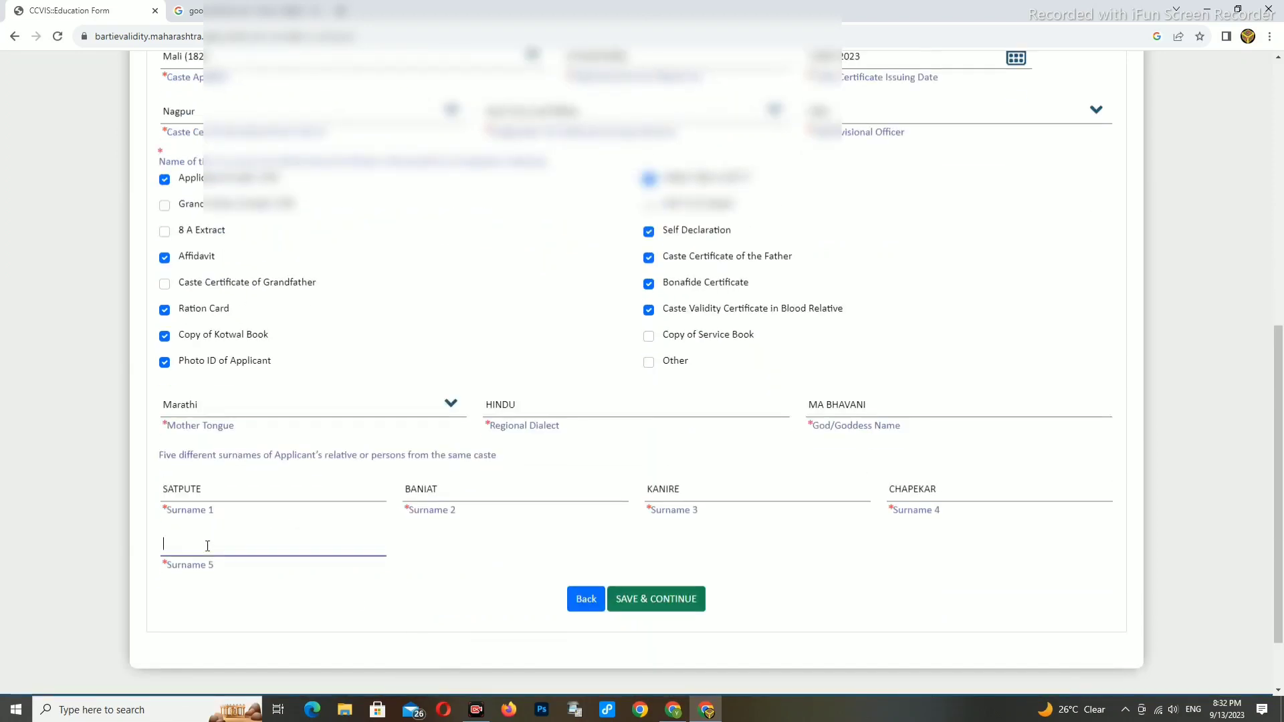
type("BARMASE")
left_click(301, 601)
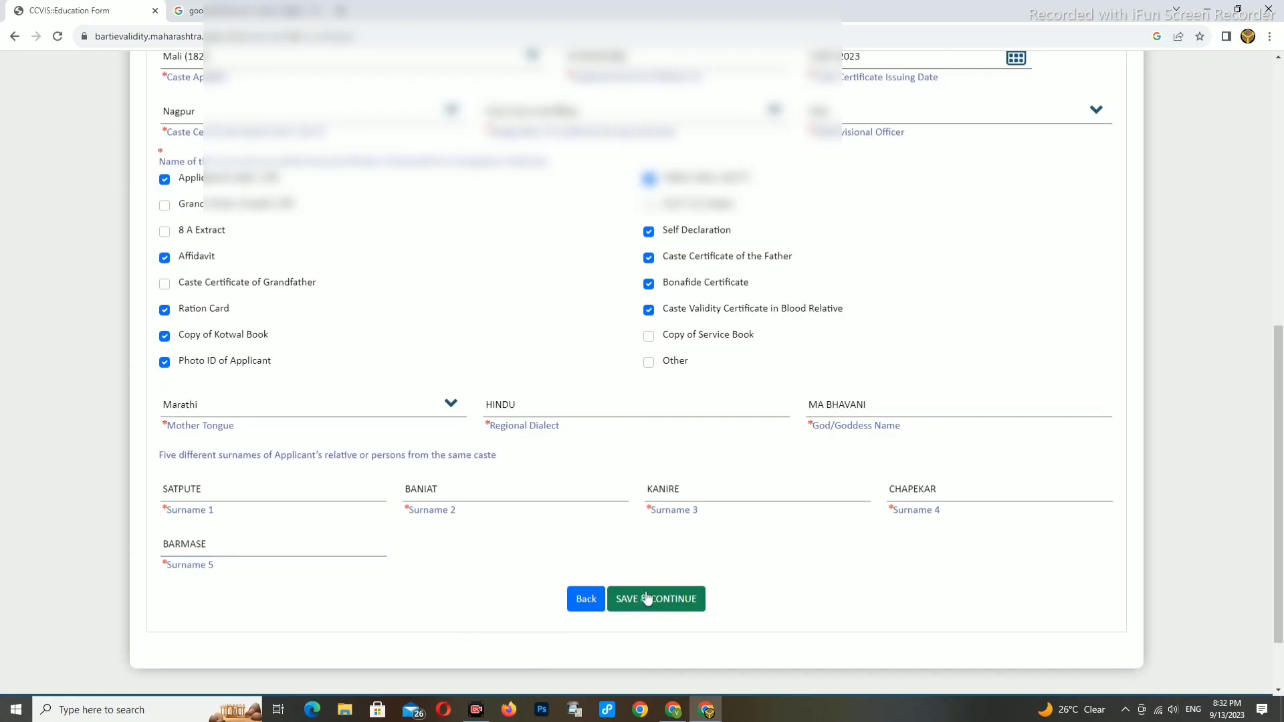
scroll(824, 465, "down", 1)
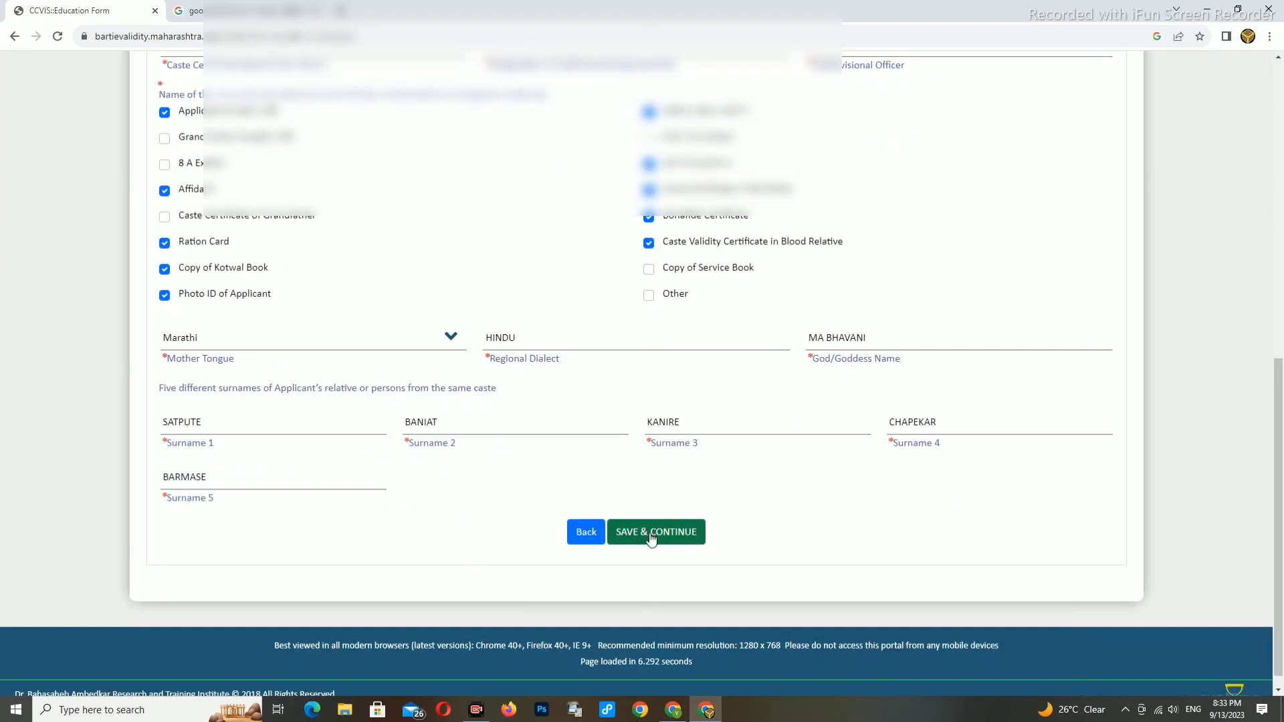
scroll(652, 535, "up", 2)
scroll(654, 538, "down", 1)
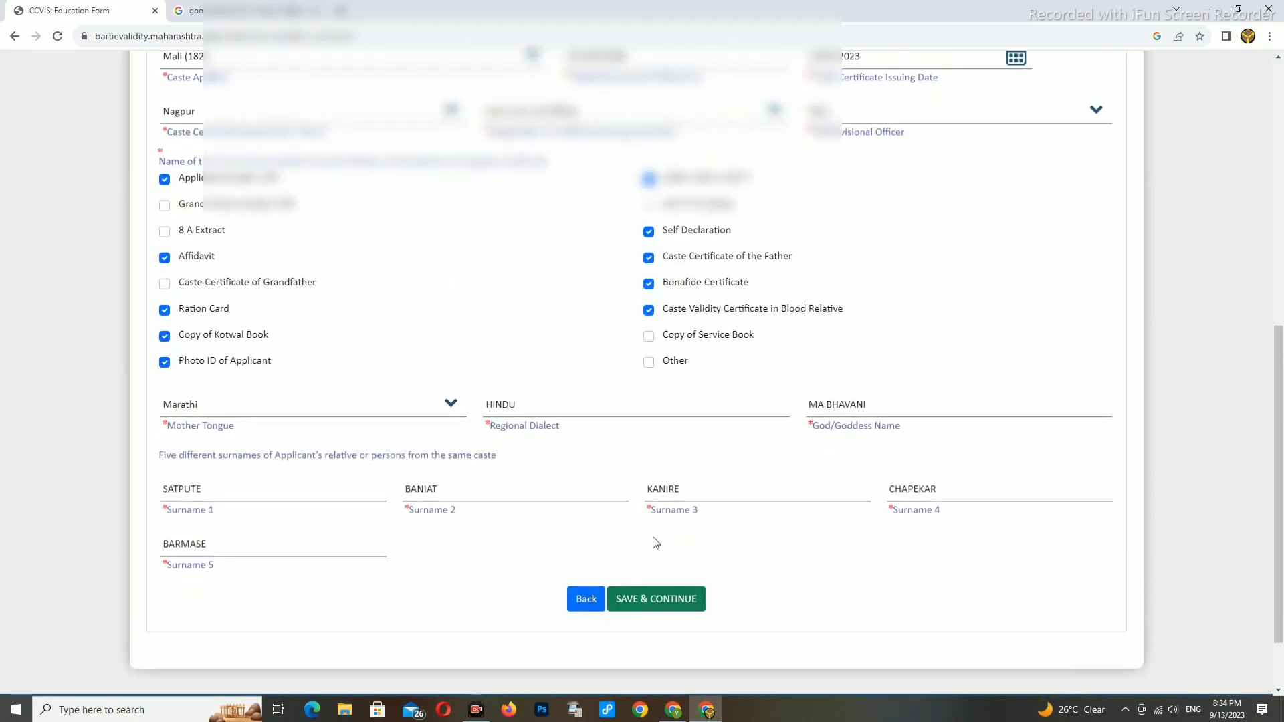
- Save and continue the form, confirming the alert
left_click(655, 605)
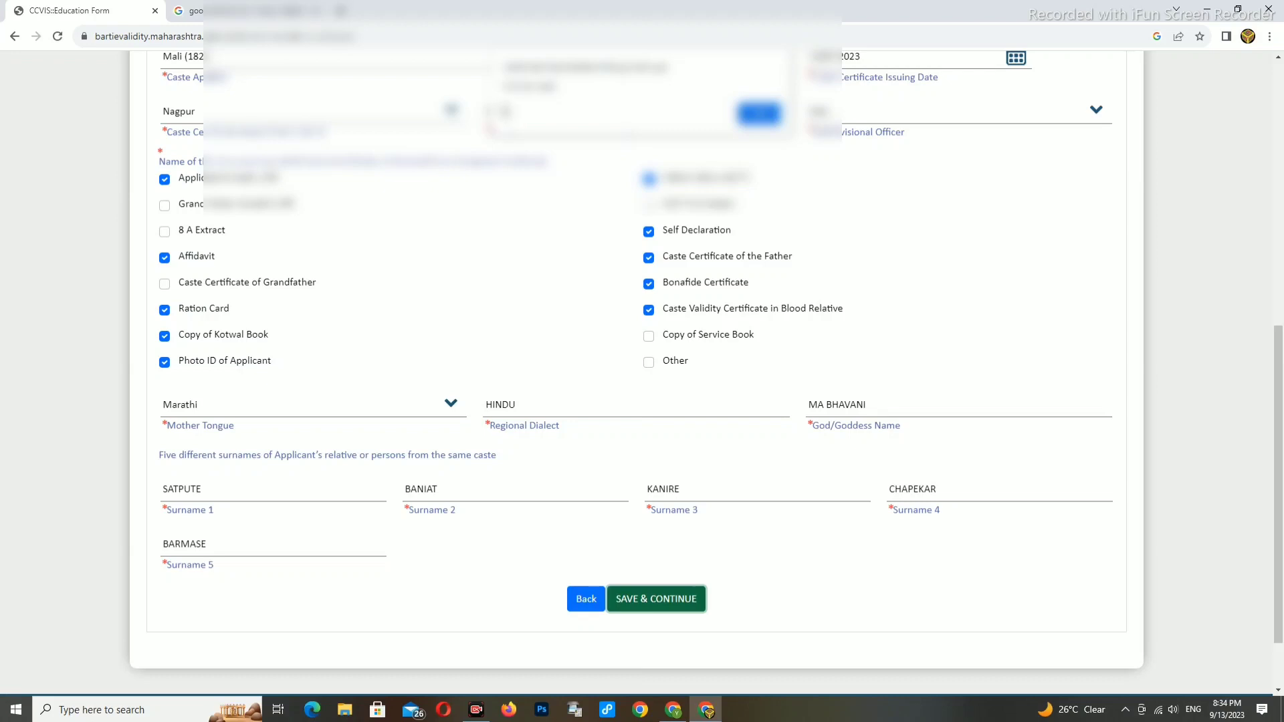
left_click(755, 113)
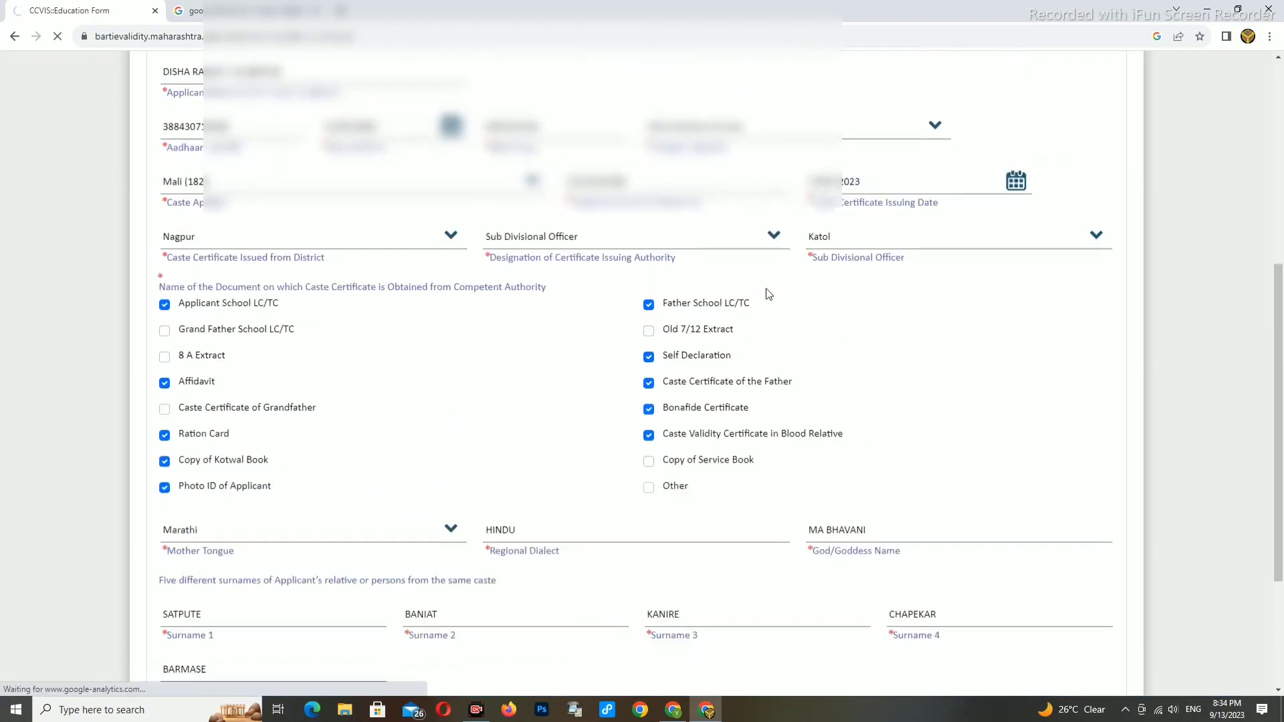
scroll(703, 402, "down", 3)
- Acknowledge the save and enter the applicant's correspondence address in Address Line 1
left_click(637, 513)
left_click(645, 507)
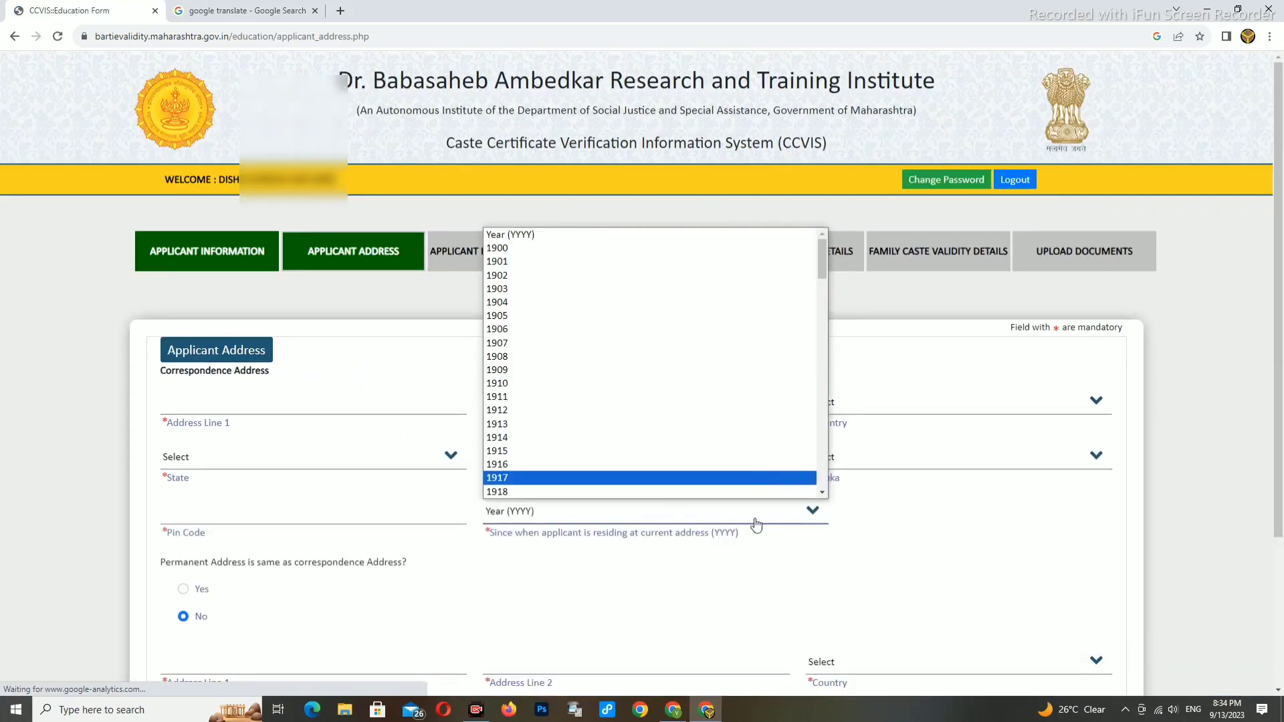
scroll(522, 539, "down", 1)
left_click(193, 334)
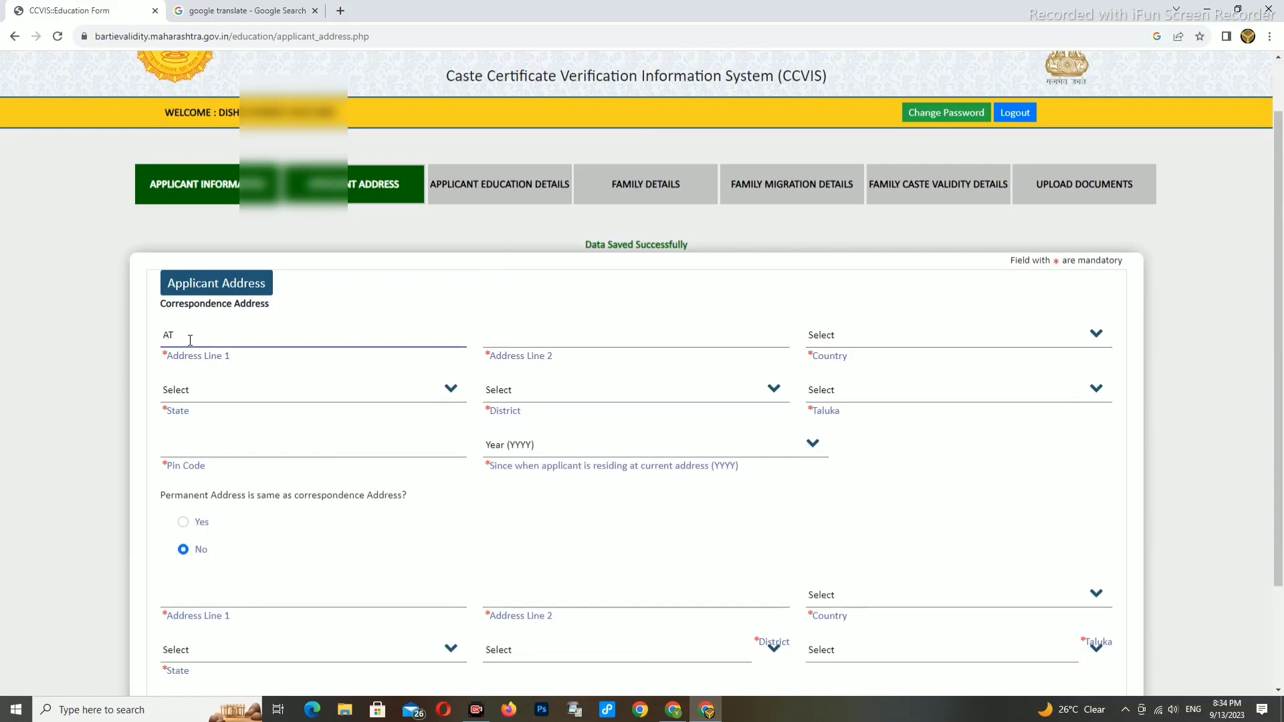
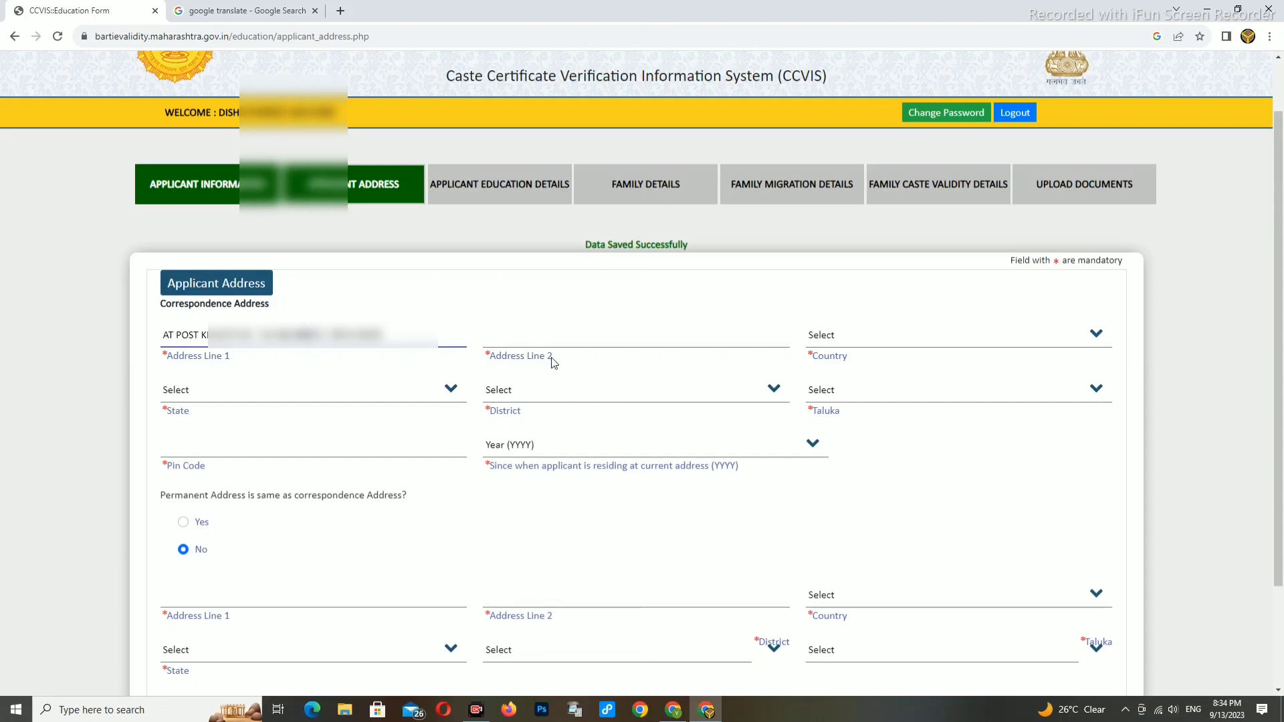
- Tidy the end of Address Line 1 and set Address Line 2 to MAHARASHTRA
left_click(559, 343)
left_click(422, 334)
key("ctrl+shift+Left")
key("ctrl+shift+Left")
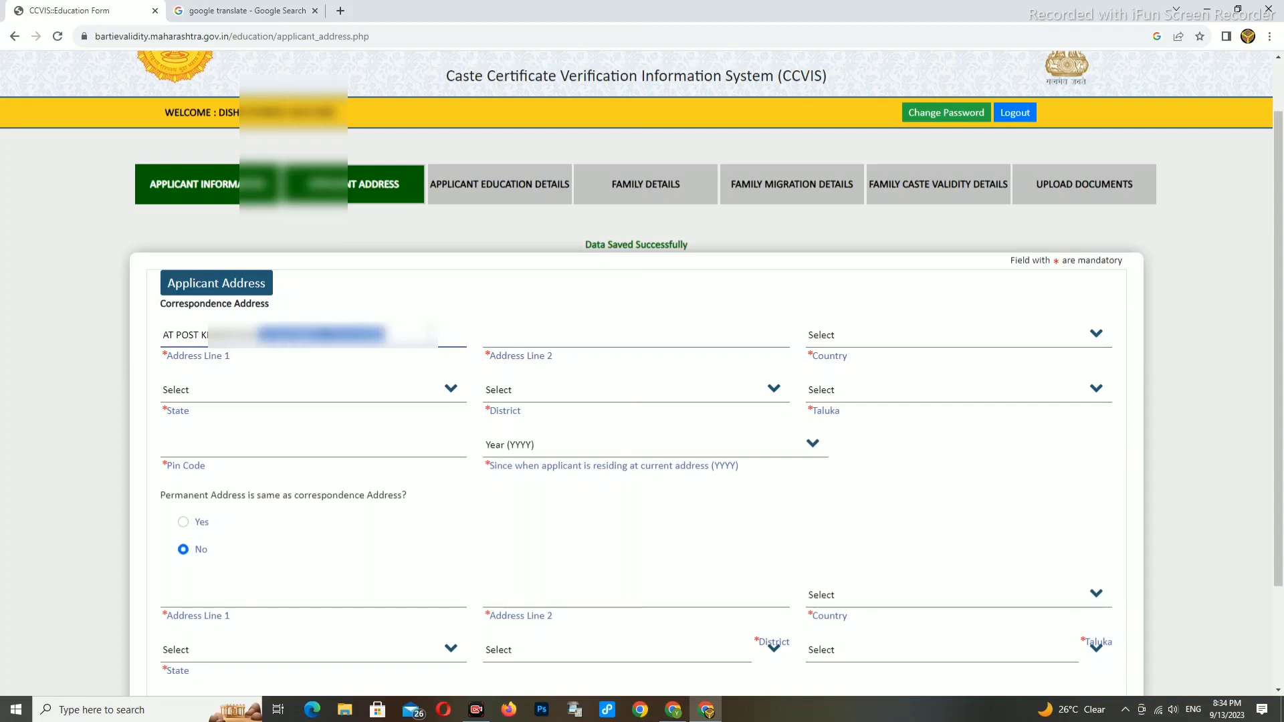
left_click(539, 339)
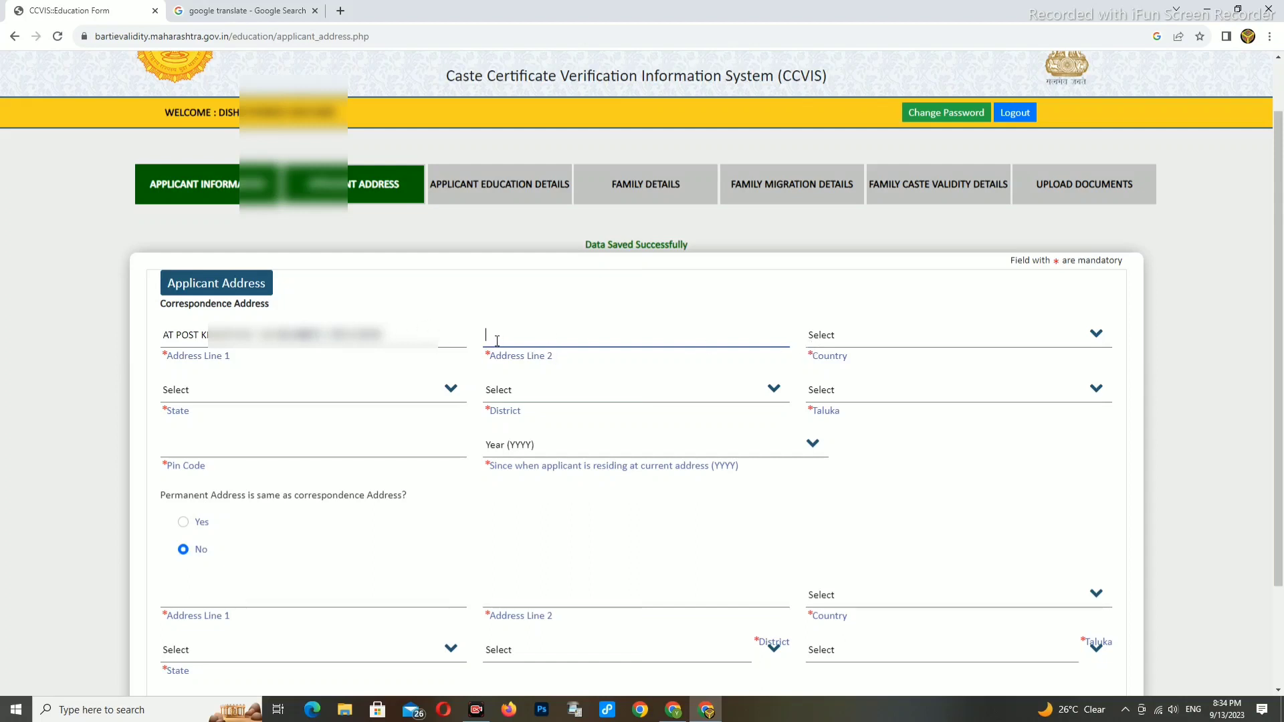
type("MAHARASHTRA")
- Set the address to India, Maharashtra, Nagpur district, Narkhed taluka, and enter the pin code
left_click(832, 334)
left_click(840, 374)
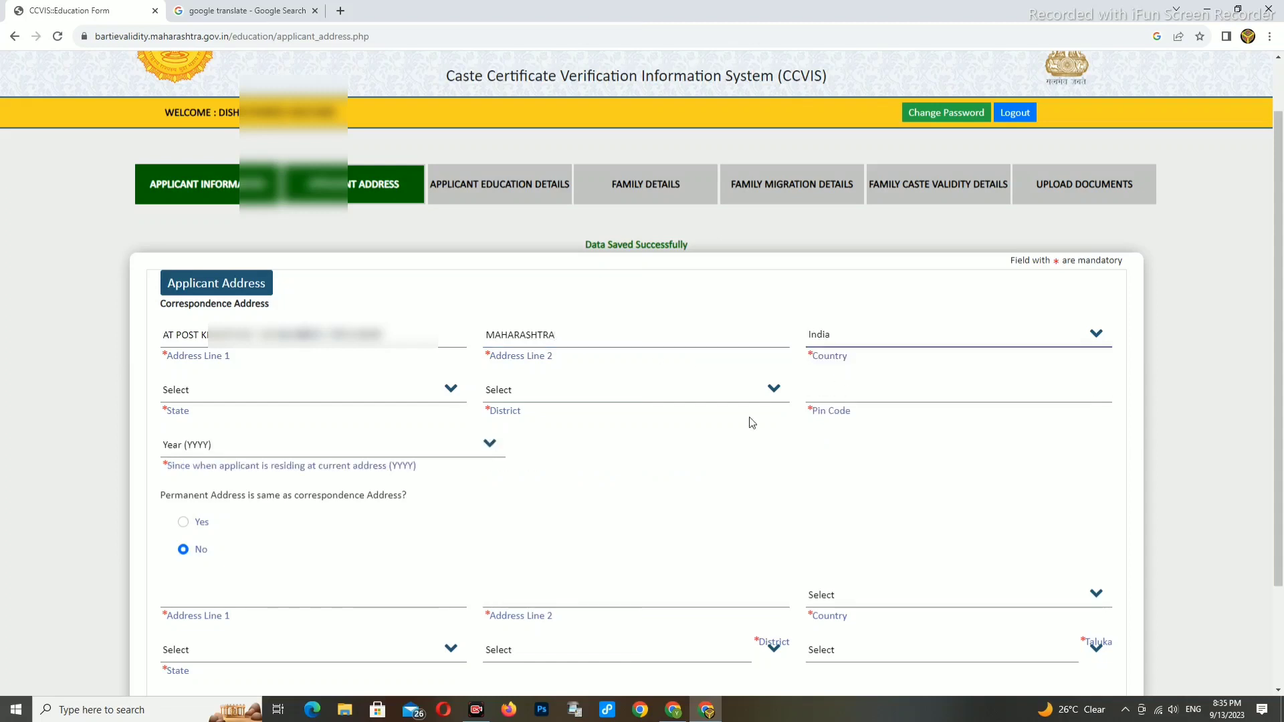
left_click(293, 395)
left_click(201, 428)
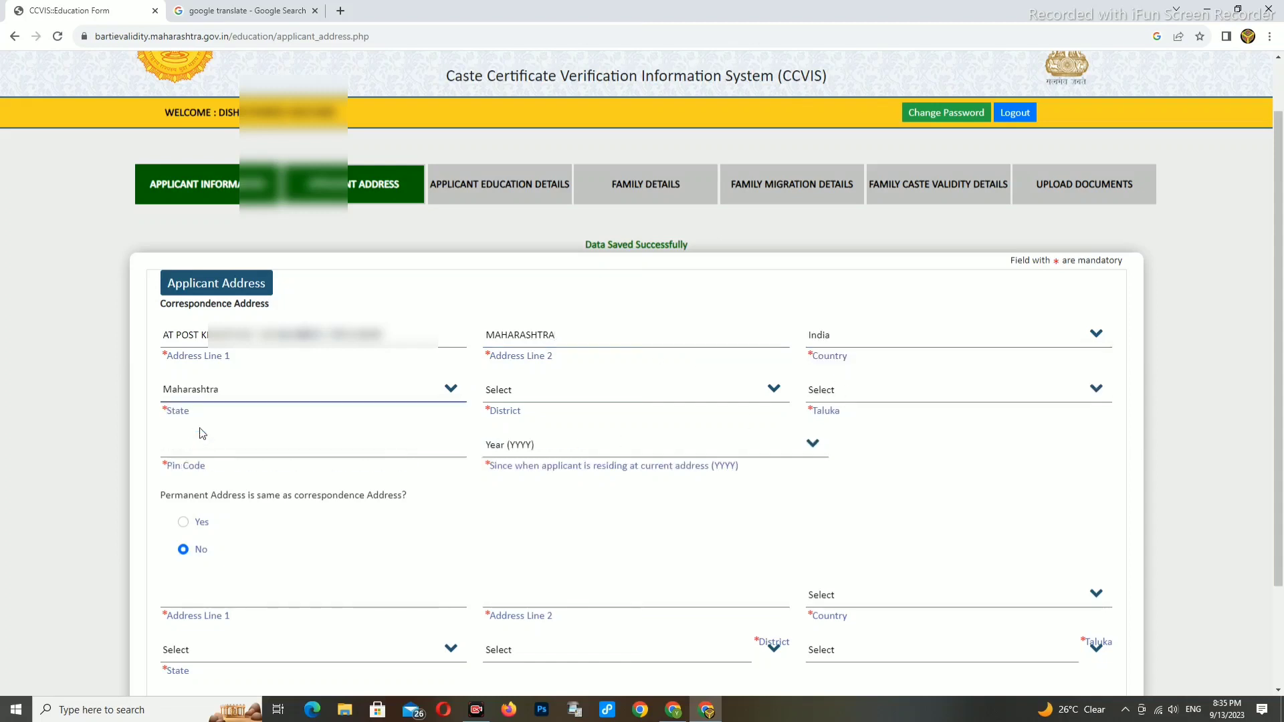
left_click(511, 396)
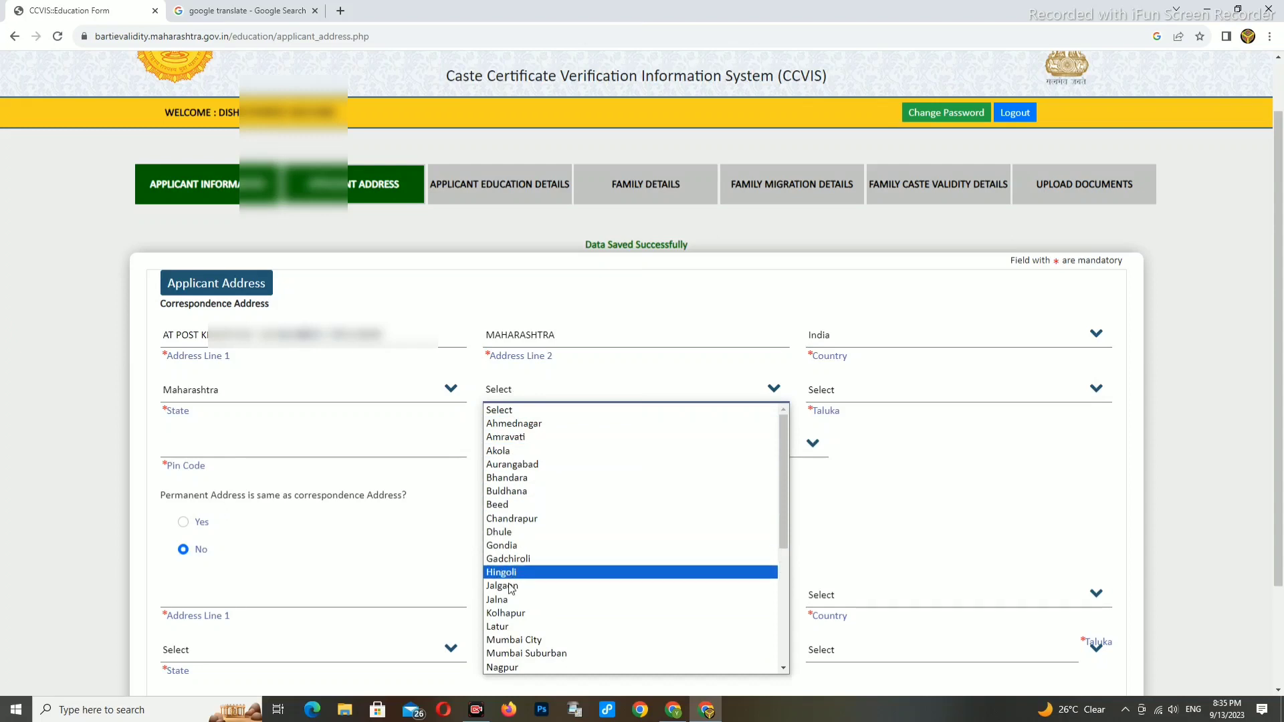
left_click(511, 668)
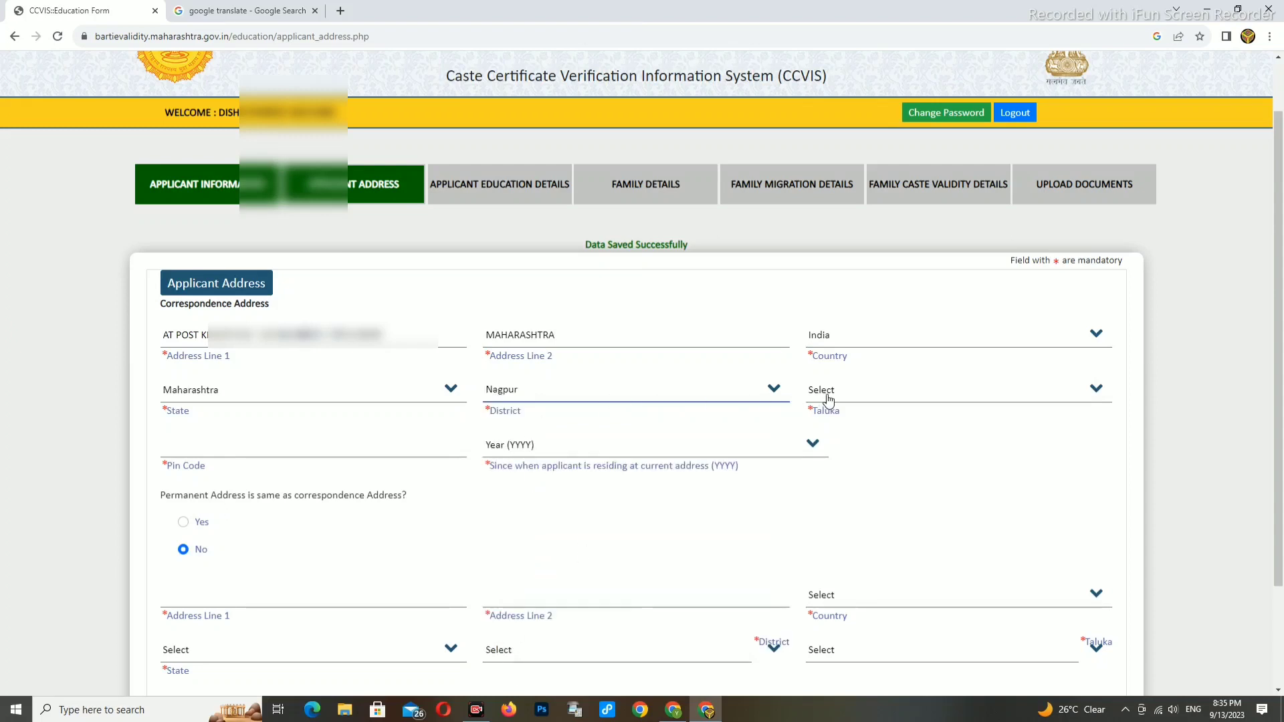
left_click(828, 399)
left_click(836, 539)
left_click(254, 448)
type("441303")
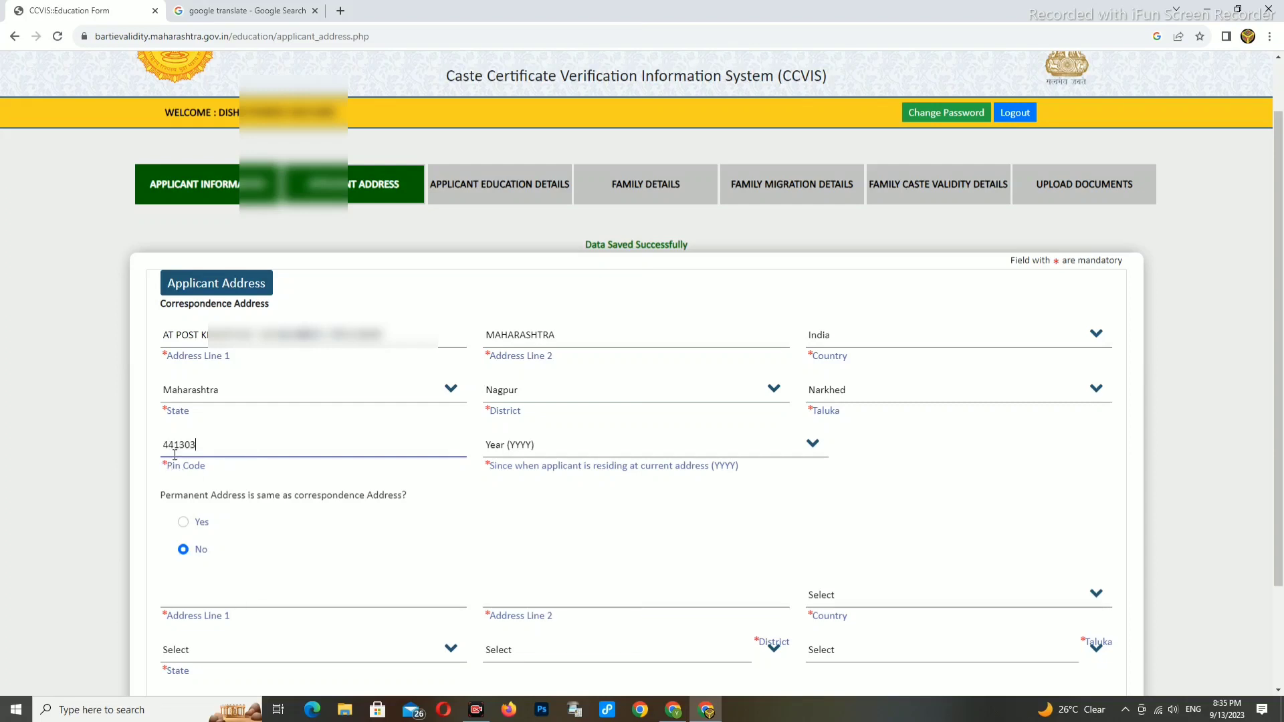
- Set residing since 1951, mark the permanent address as the same, and save the address
left_click(570, 449)
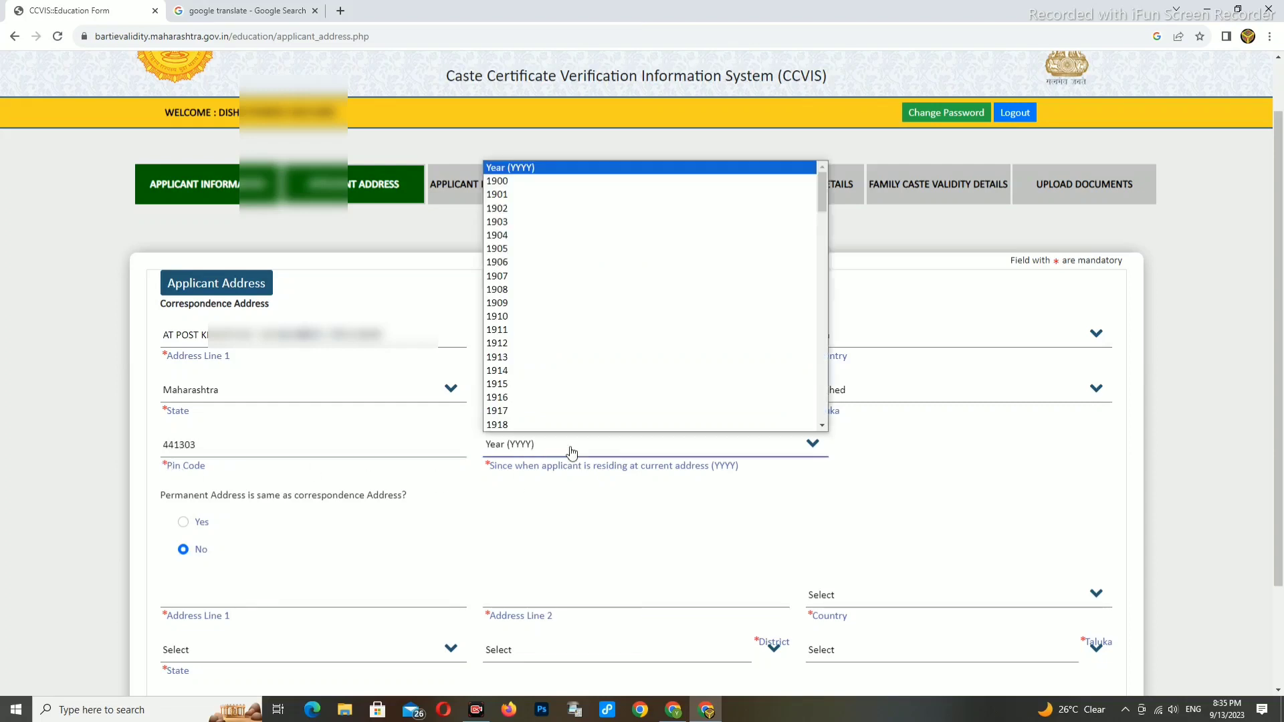
left_click(611, 519)
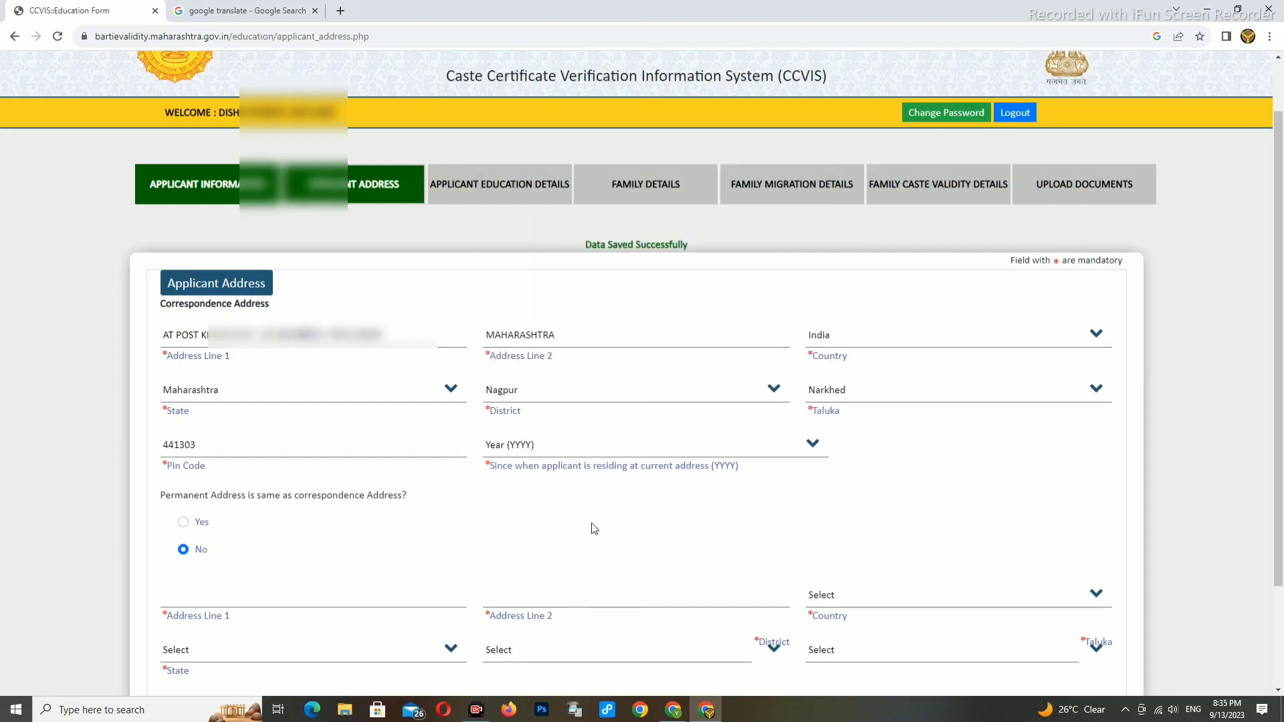
left_click(555, 447)
scroll(528, 375, "down", 15)
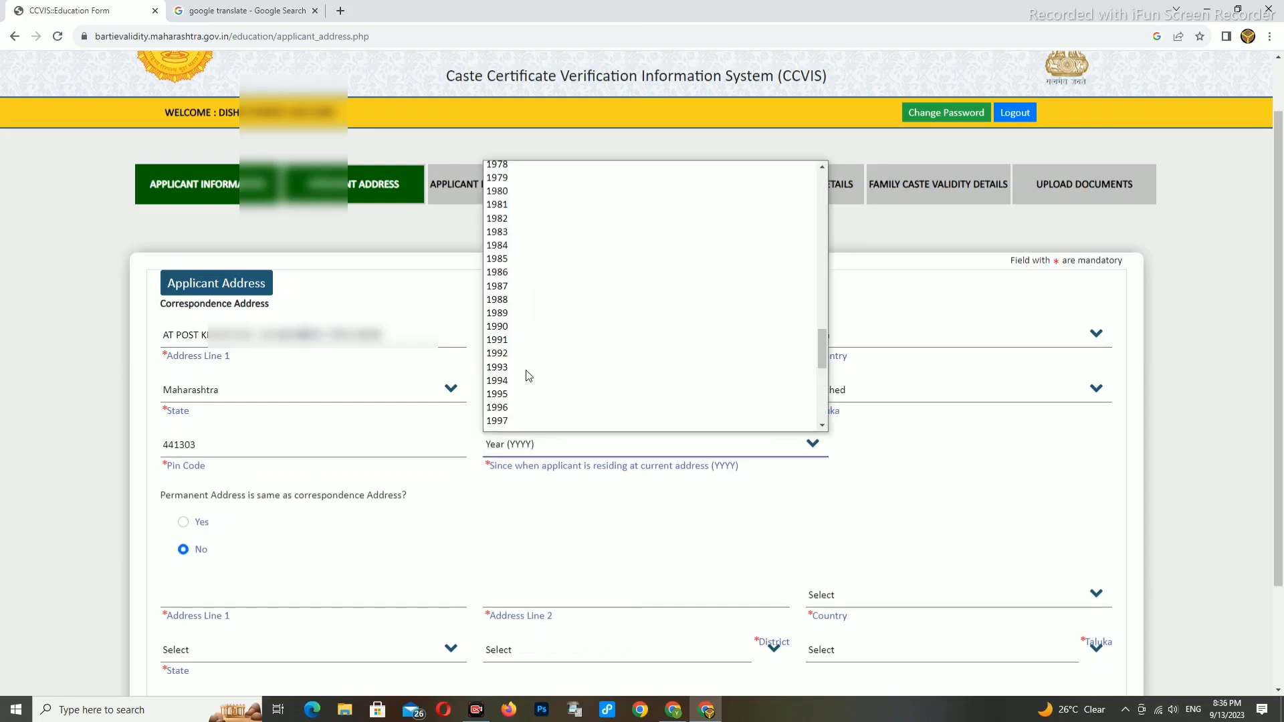
scroll(524, 372, "up", 4)
scroll(519, 330, "up", 2)
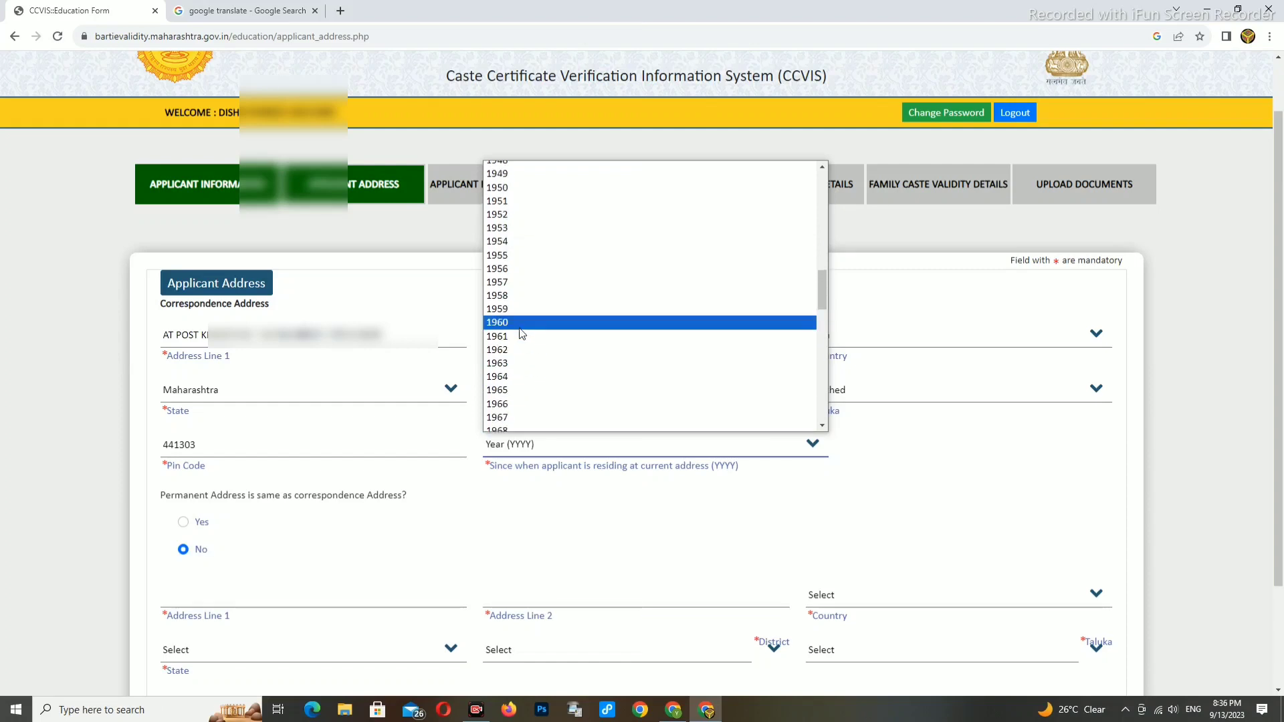
left_click(506, 202)
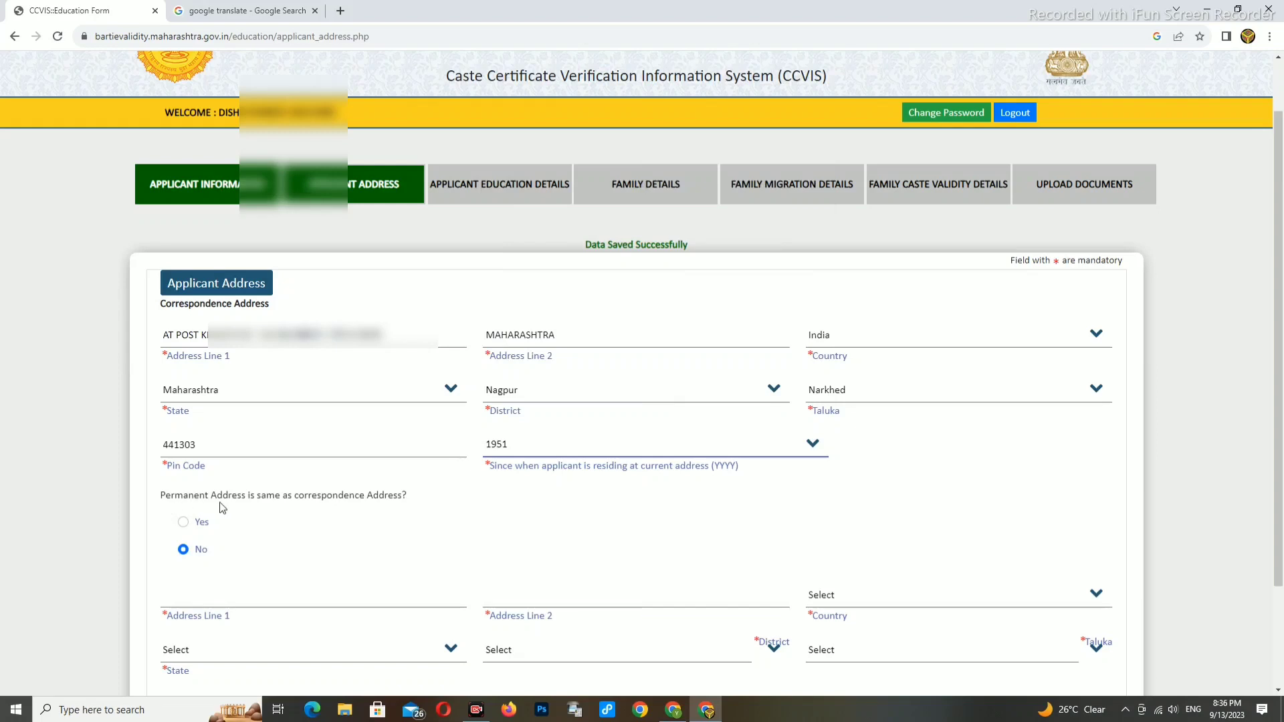
left_click(188, 525)
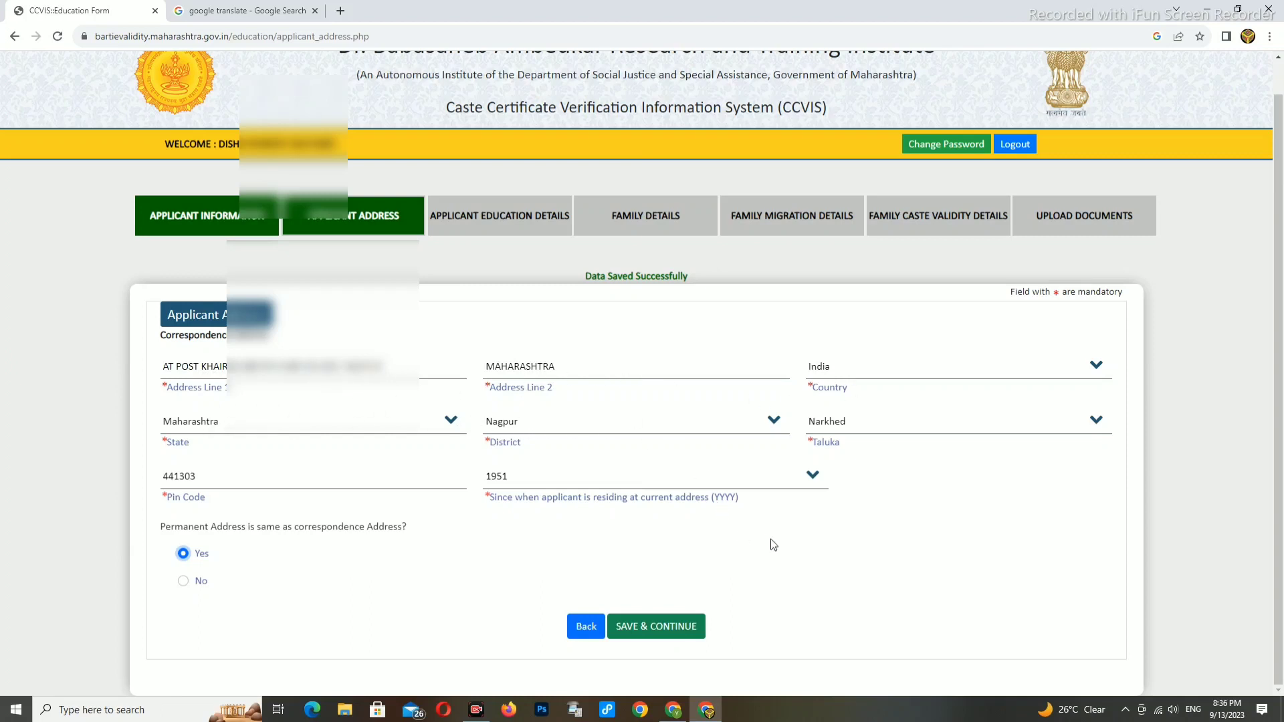
left_click(622, 626)
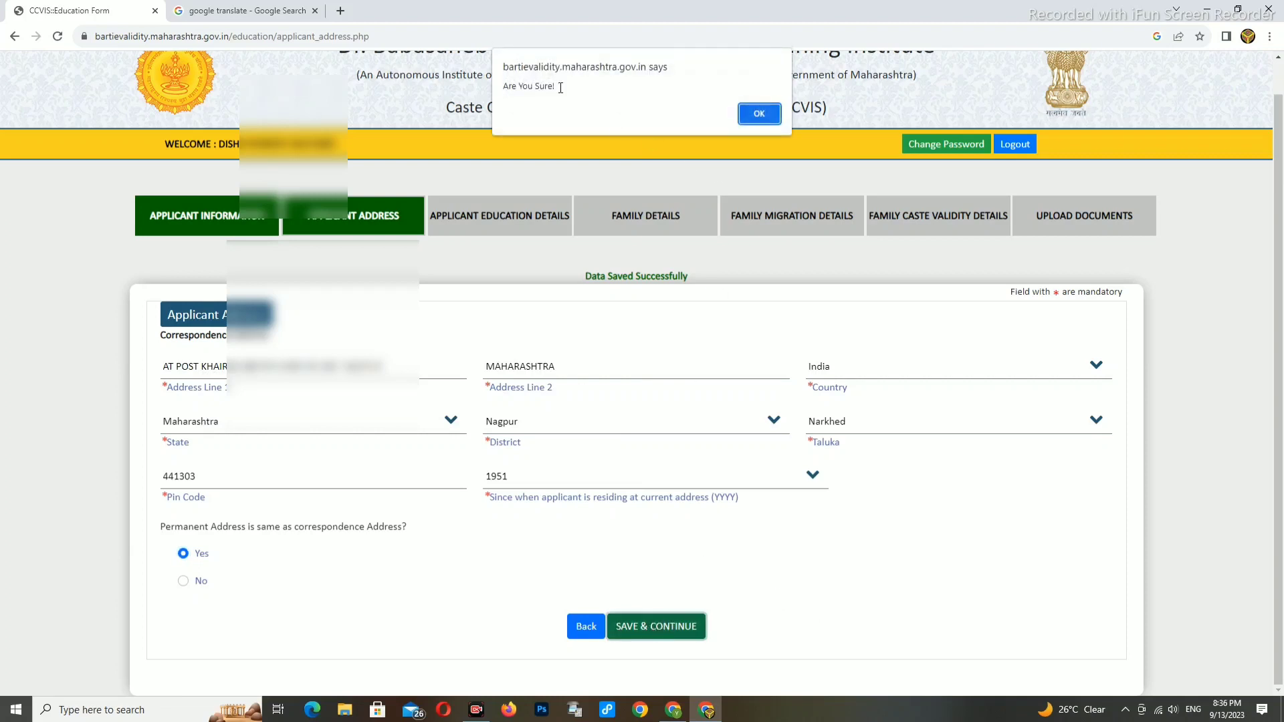
left_click(767, 114)
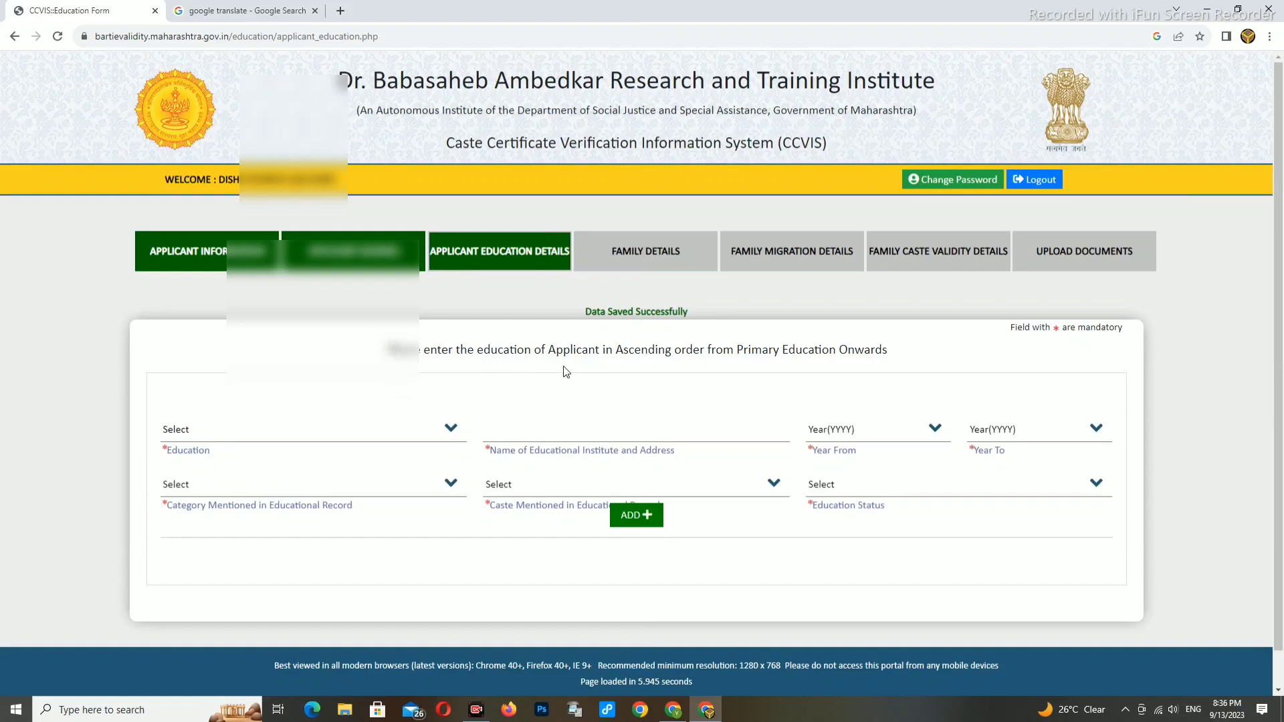
- Add a College Education entry at JANTA HIGH SCHOOL KHAIRGAON
left_click(266, 436)
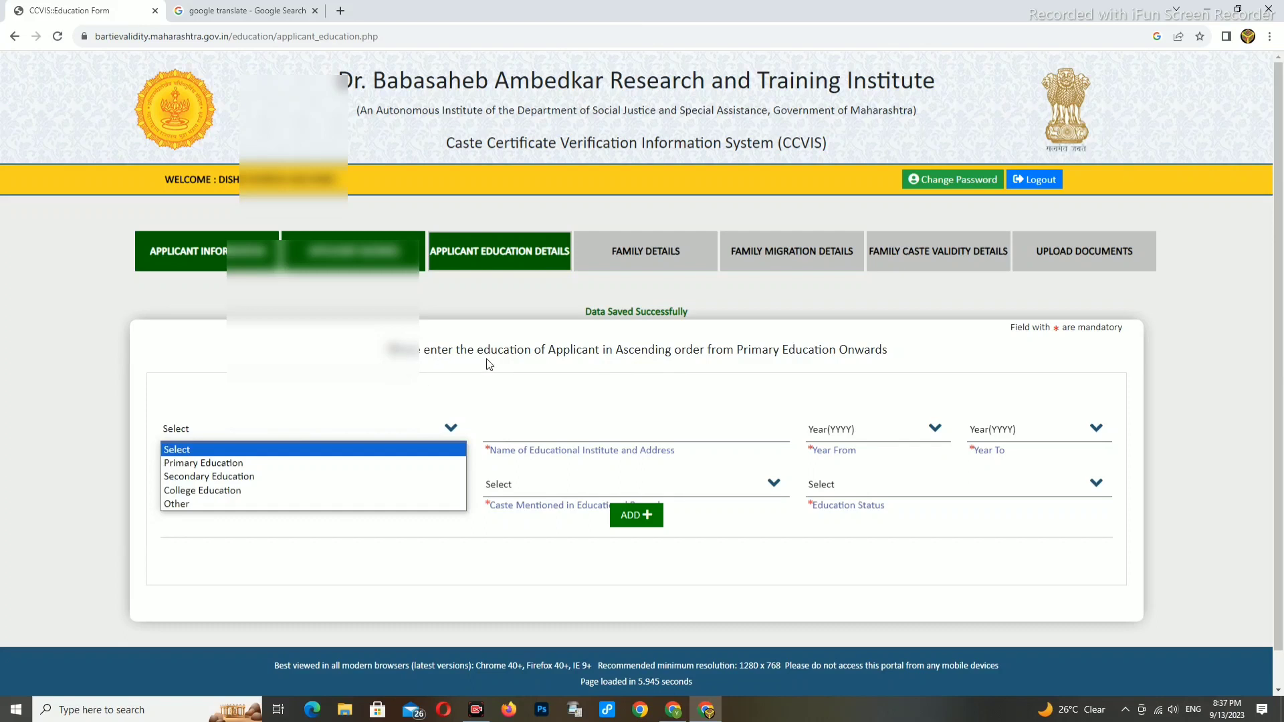
left_click(408, 426)
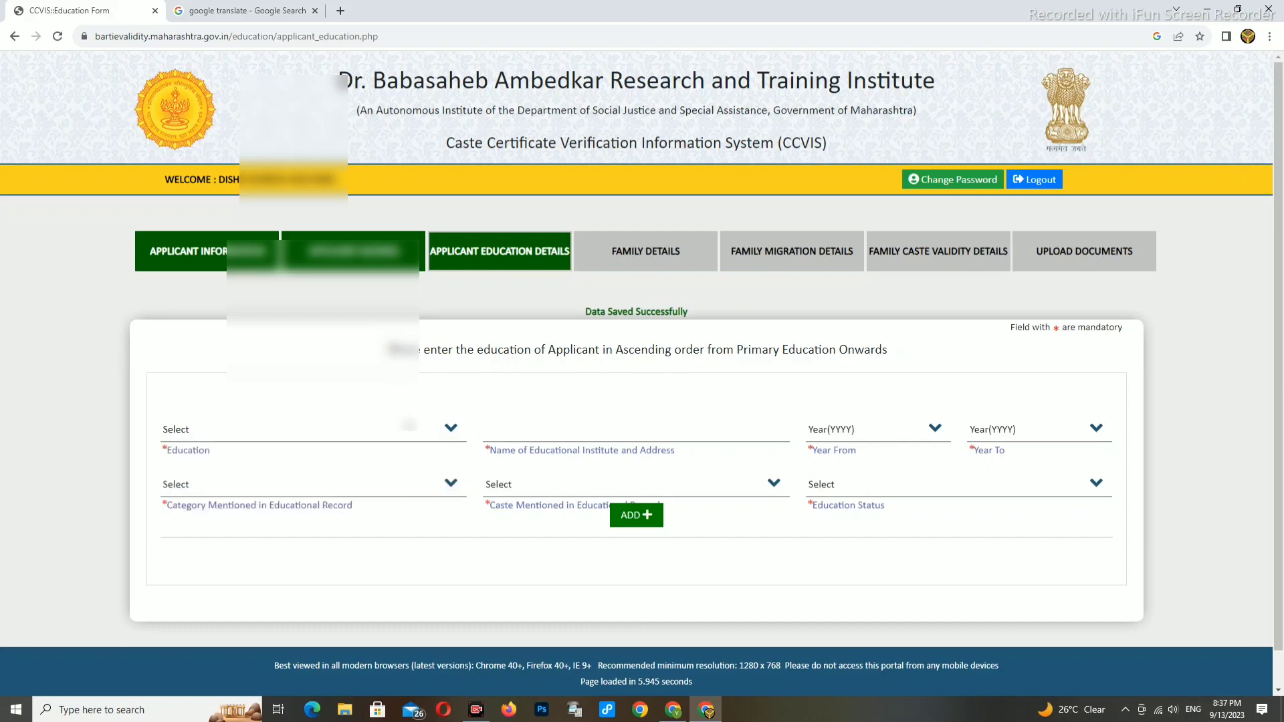
left_click(231, 436)
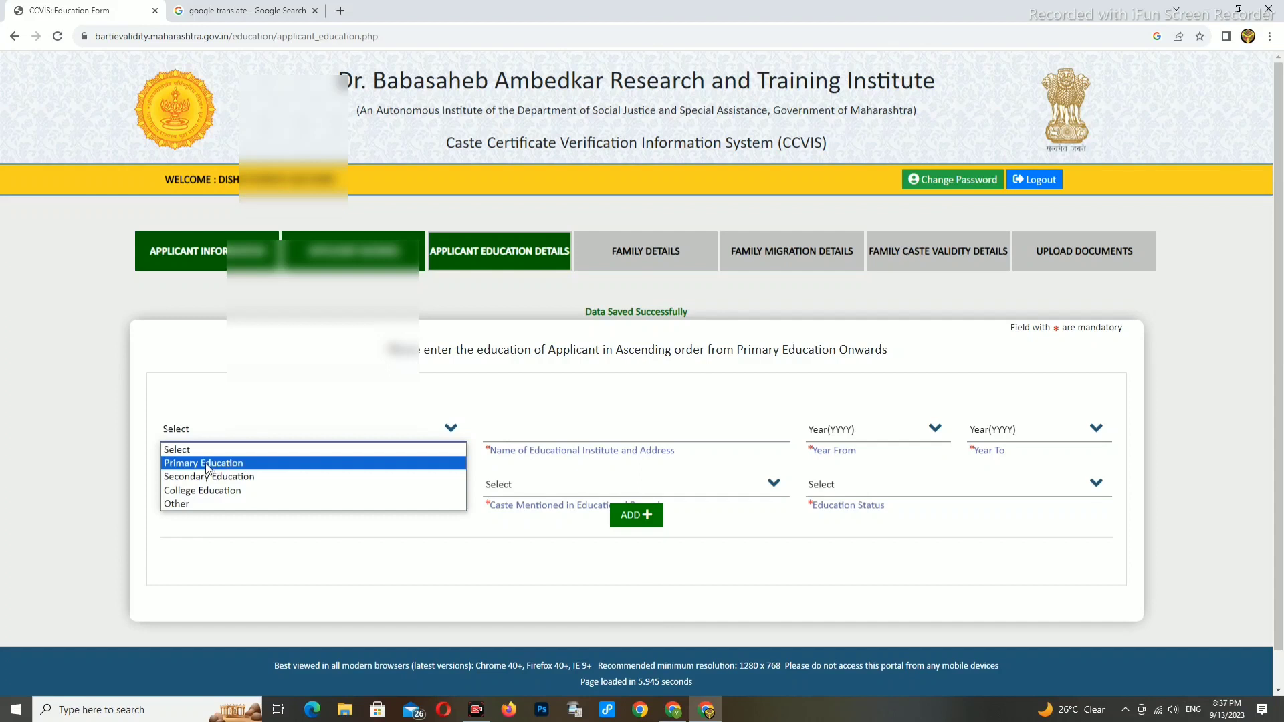
left_click(181, 492)
left_click(506, 438)
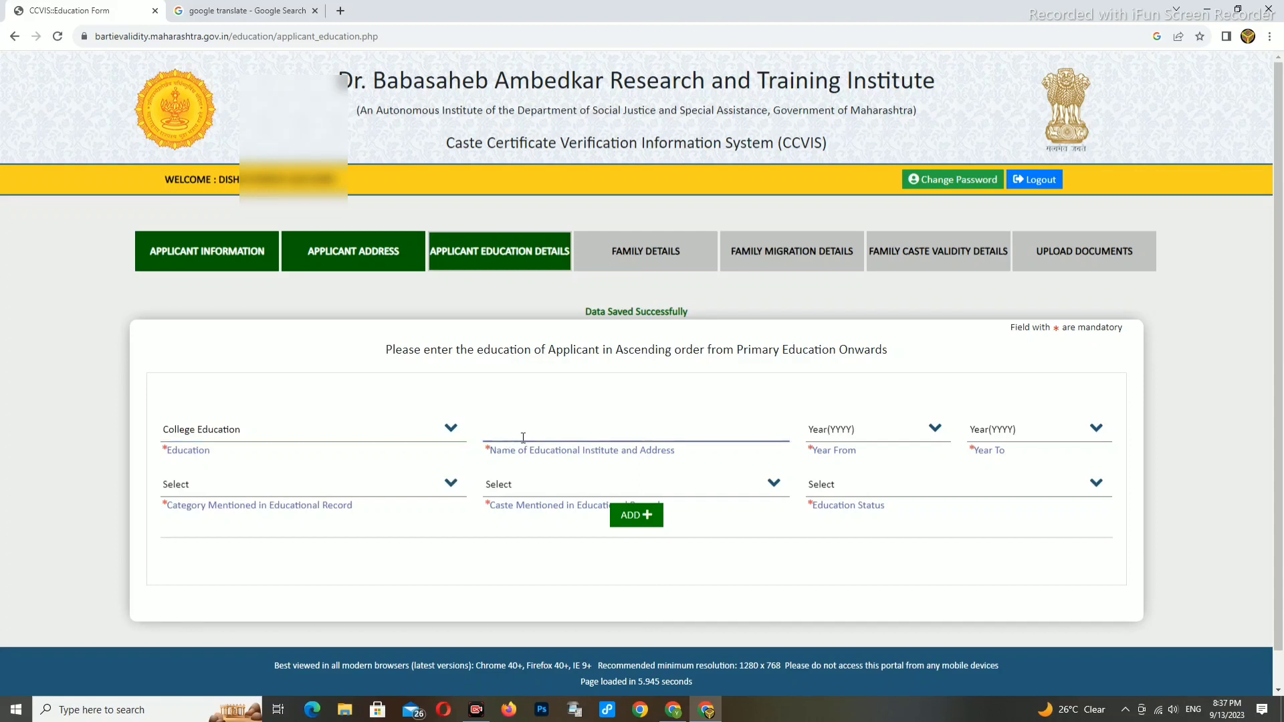
type("JAN")
type("TA HIGH SCHOOL KHAIRGAON")
- Set the education period from 2022 to 2023
left_click(863, 430)
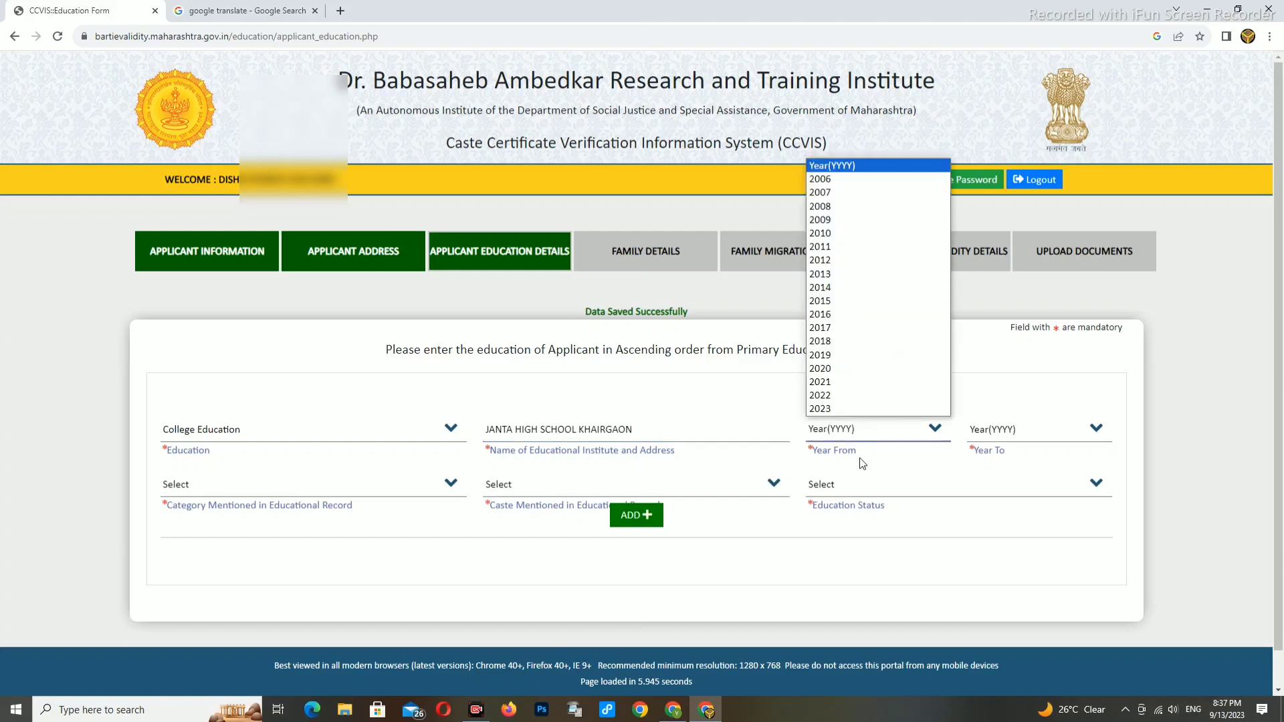
left_click(847, 436)
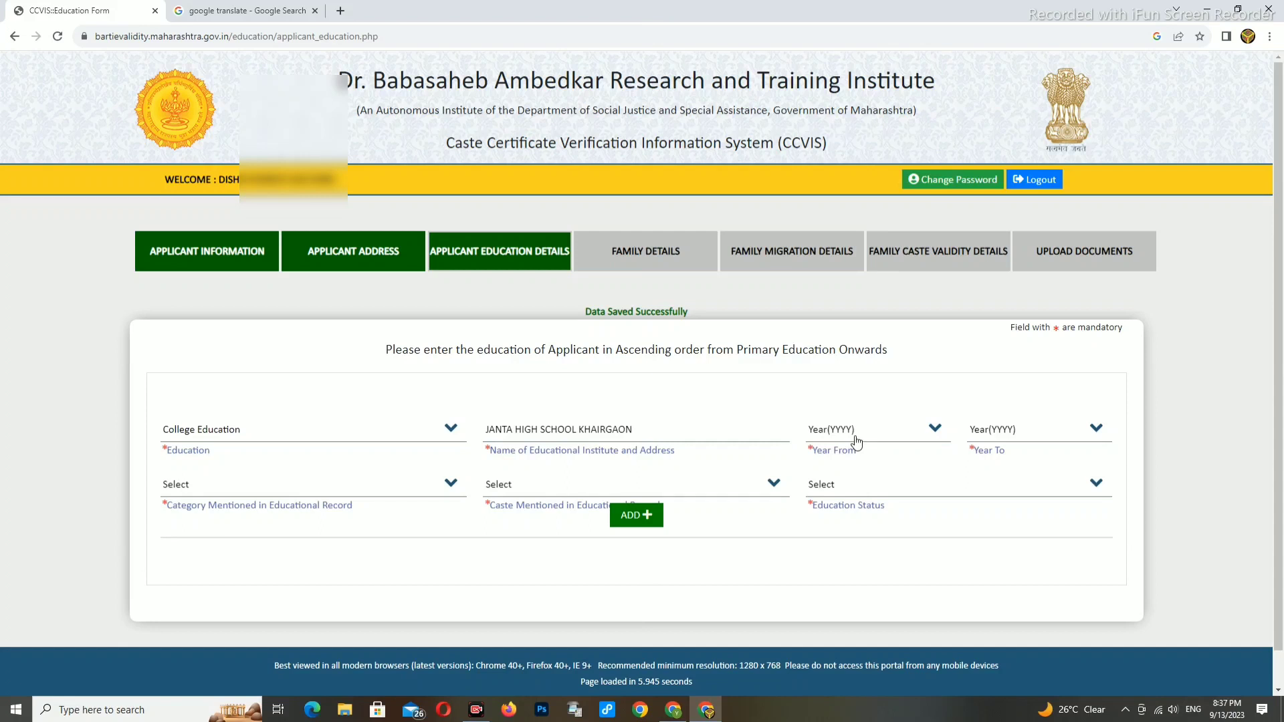
left_click(856, 440)
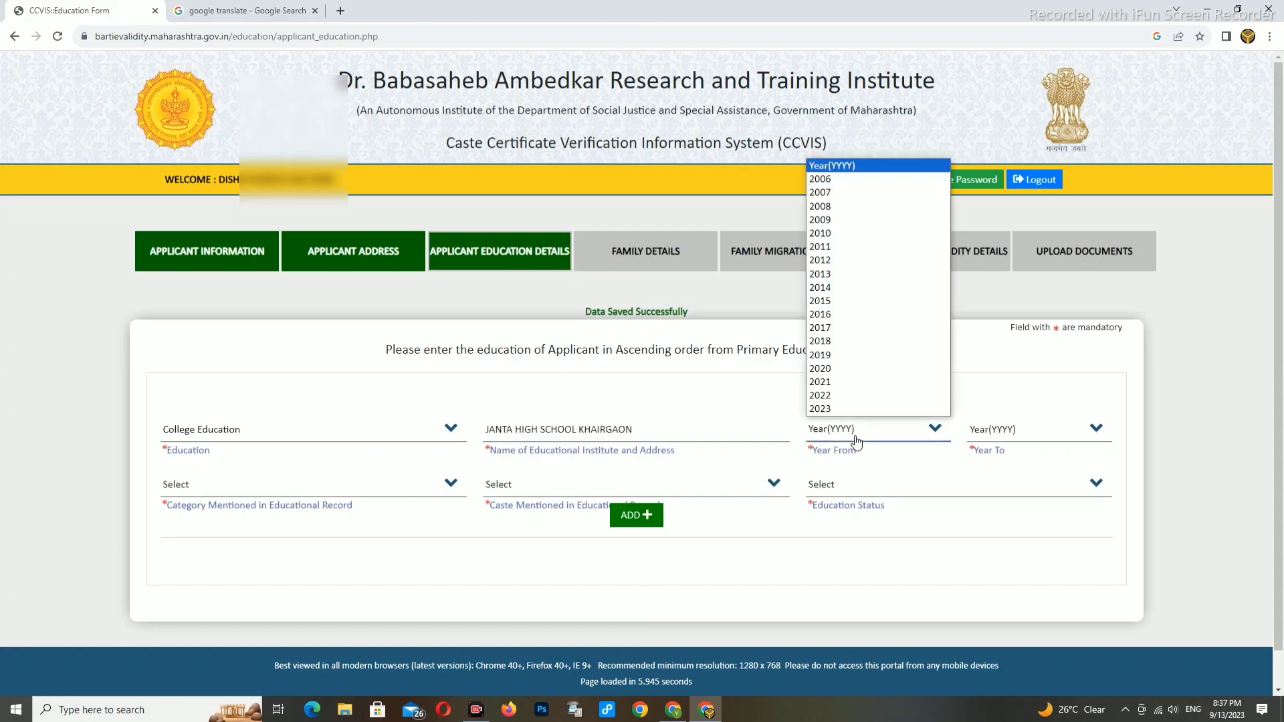
left_click(828, 395)
left_click(994, 436)
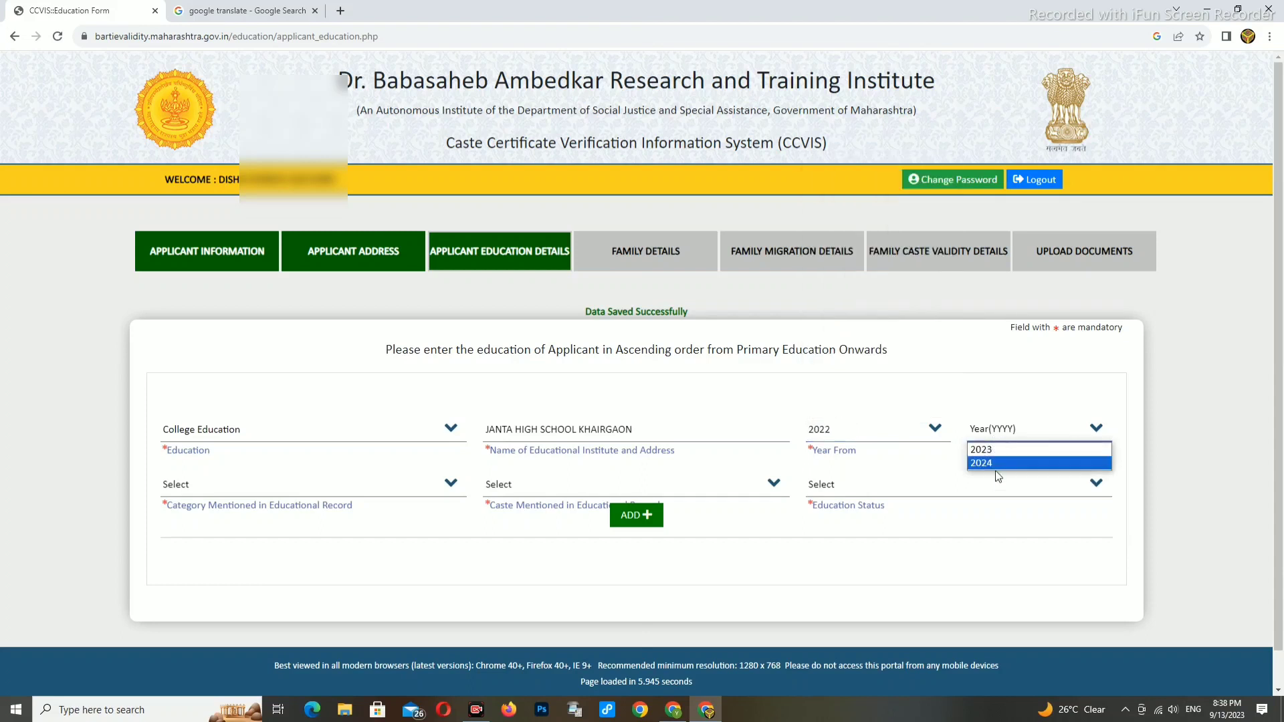
left_click(995, 467)
left_click(998, 438)
left_click(990, 449)
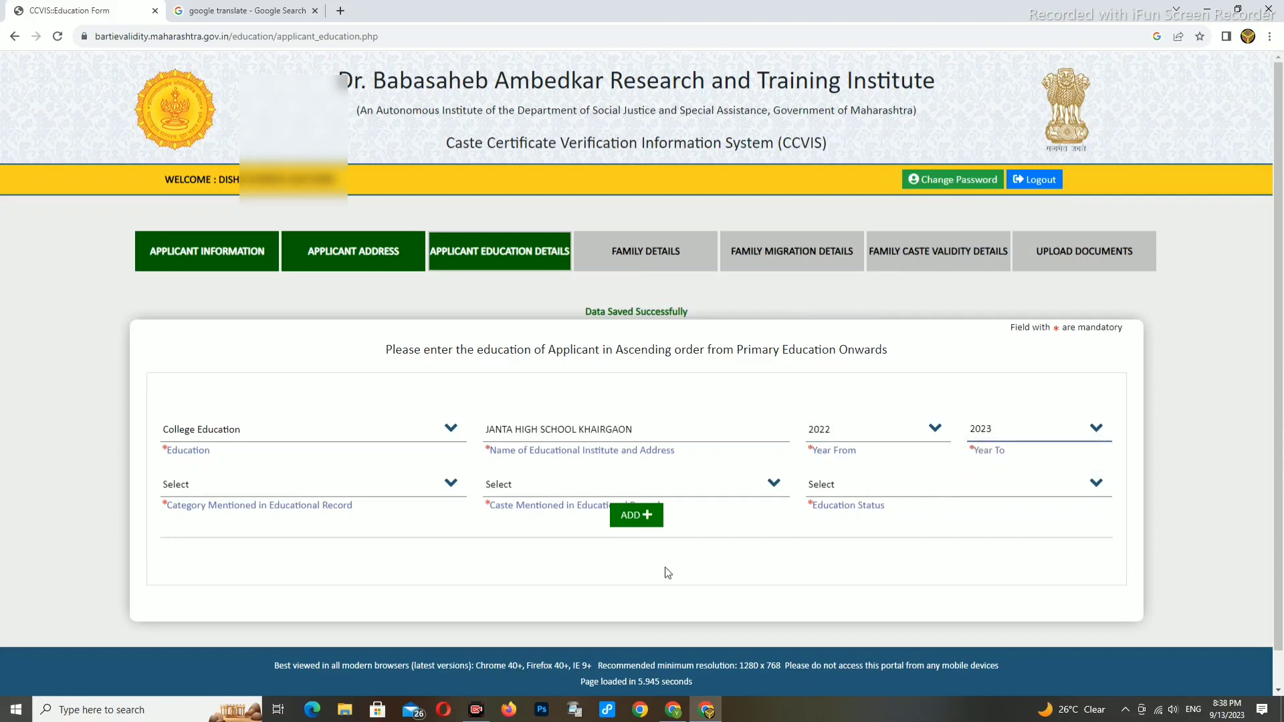
- Set category to Other Backward Class and caste to Mali (182)
left_click(248, 495)
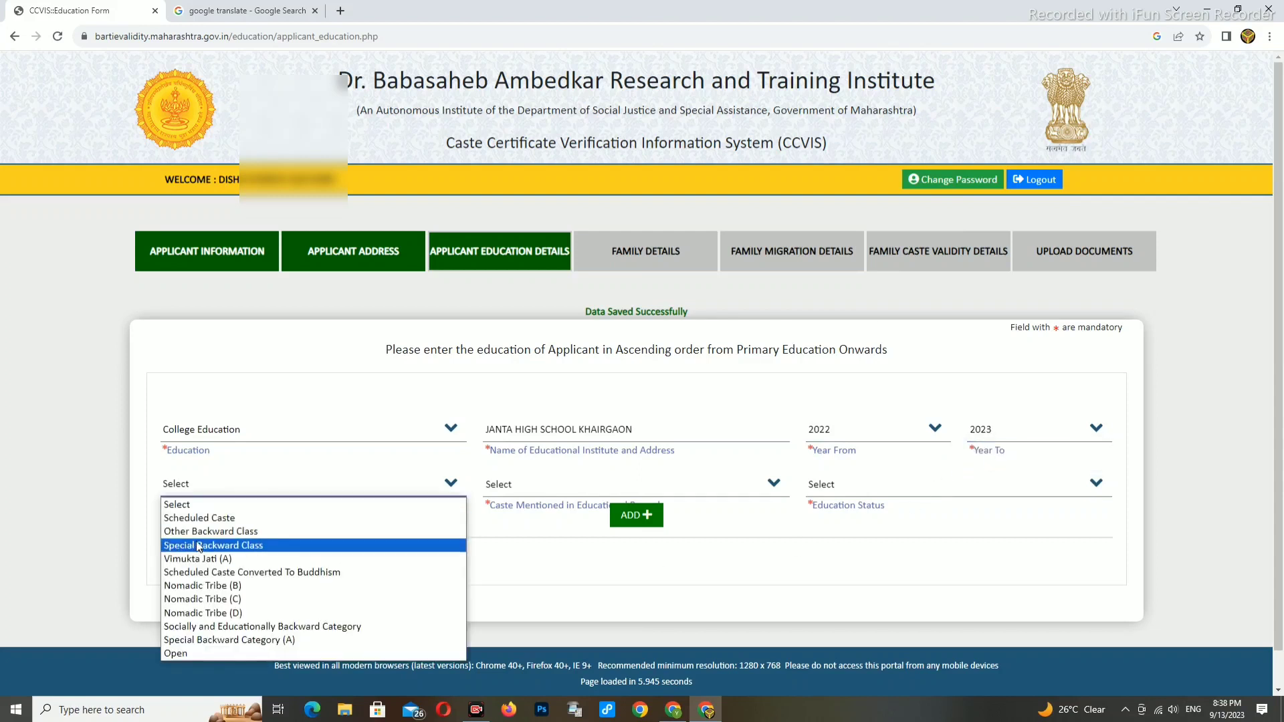
left_click(222, 532)
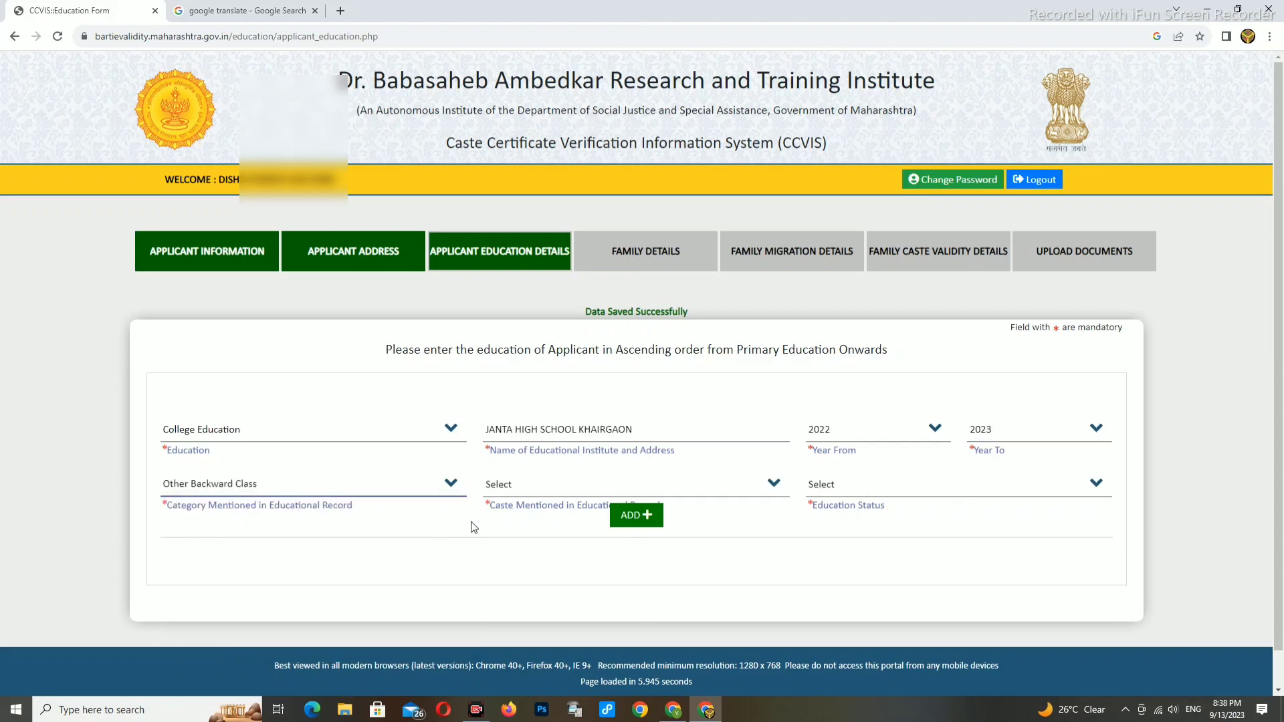
left_click(527, 495)
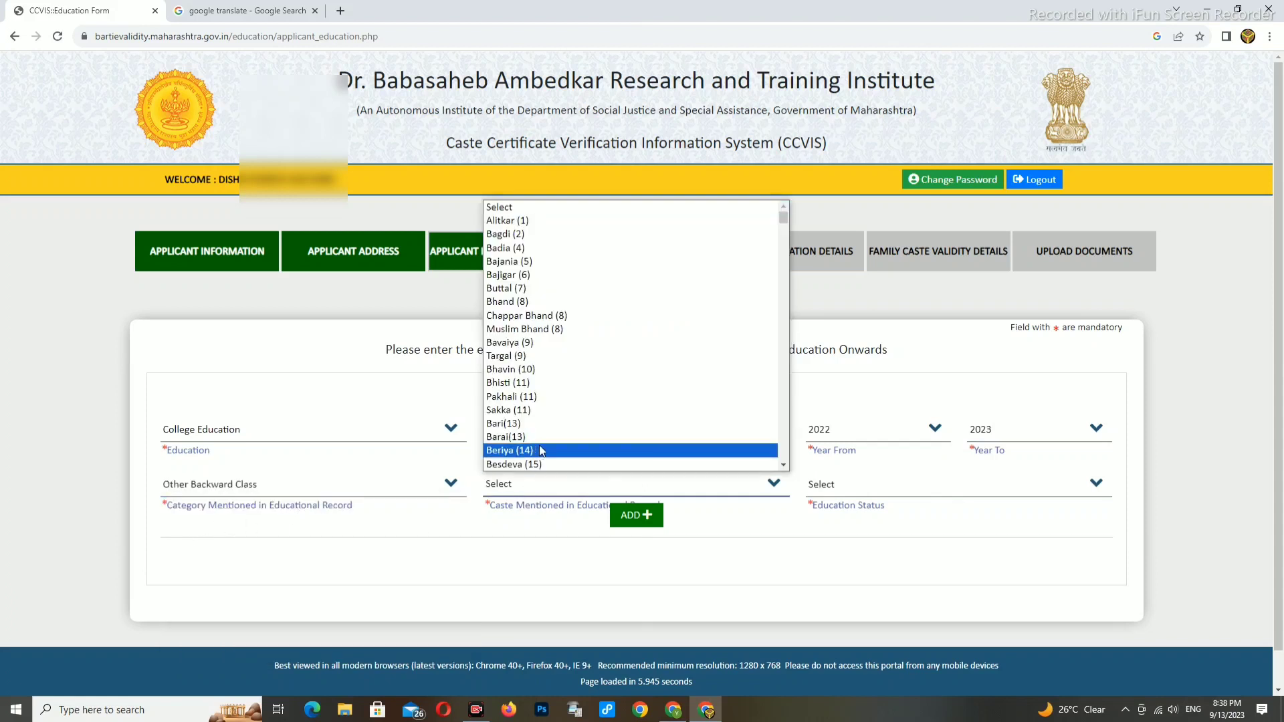
type("mai")
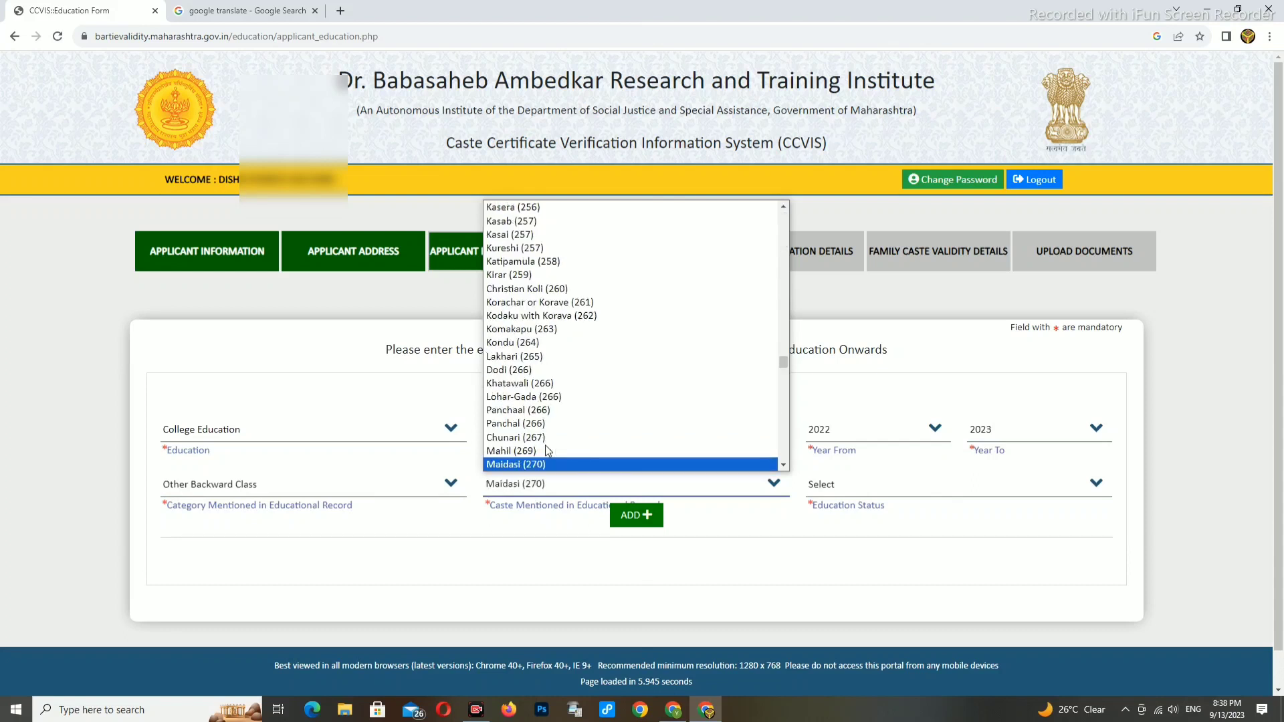
key("Down")
key("Down")
key("Down")
key("Down")
key("Down")
key("Down")
key("Down")
key("Down")
key("Down")
key("Down")
key("Down")
key("Down")
key("Down")
key("Down")
key("Down")
key("Down")
key("Down")
key("Down")
key("Down")
key("Down")
key("Down")
key("Down")
key("Down")
key("Down")
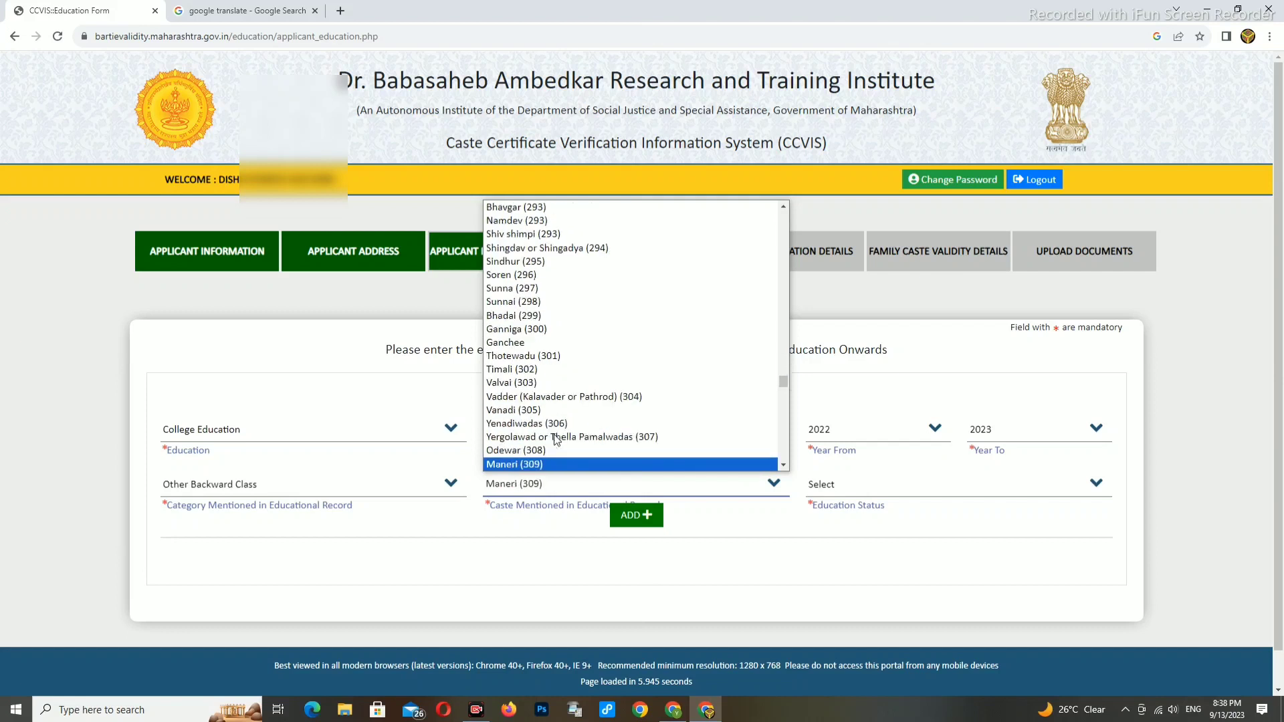
key("Down")
key("Down")
key("Down")
key("Down")
key("Down")
key("Down")
key("Down")
key("Down")
key("Down")
key("Down")
key("Down")
key("Down")
key("Down")
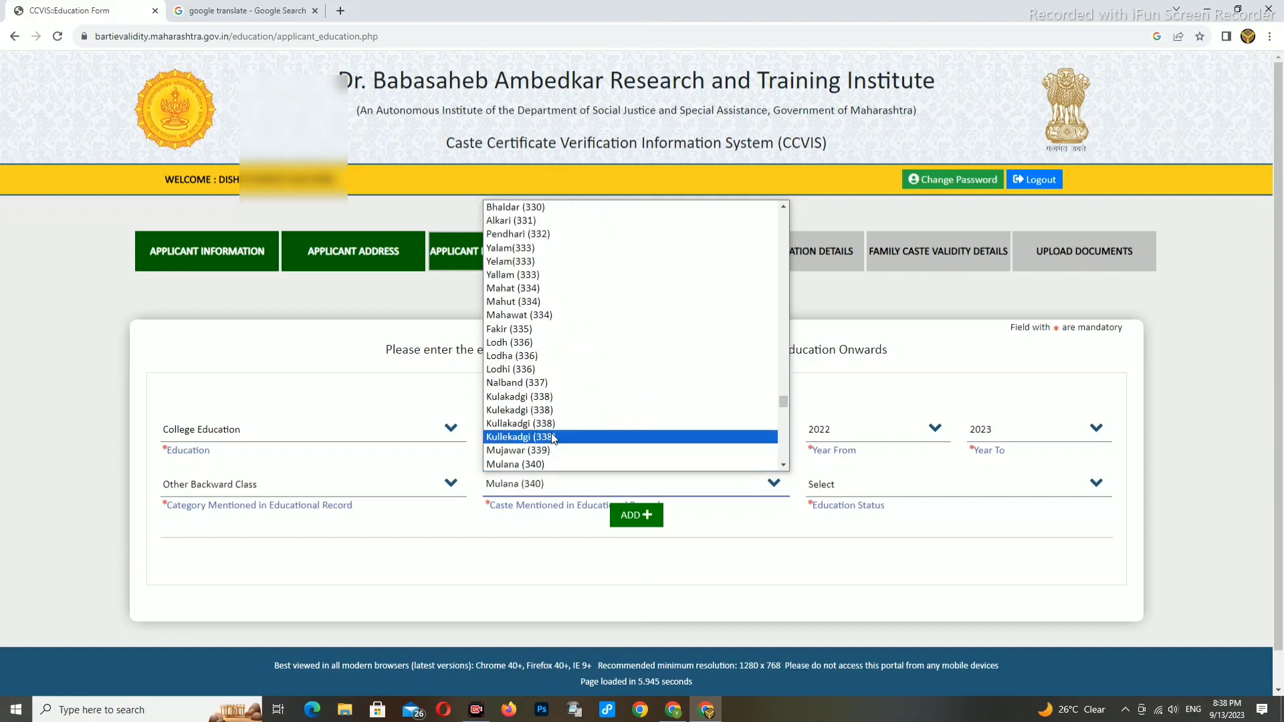
key("m")
key("m")
key("m")
key("m")
key("m")
key("m")
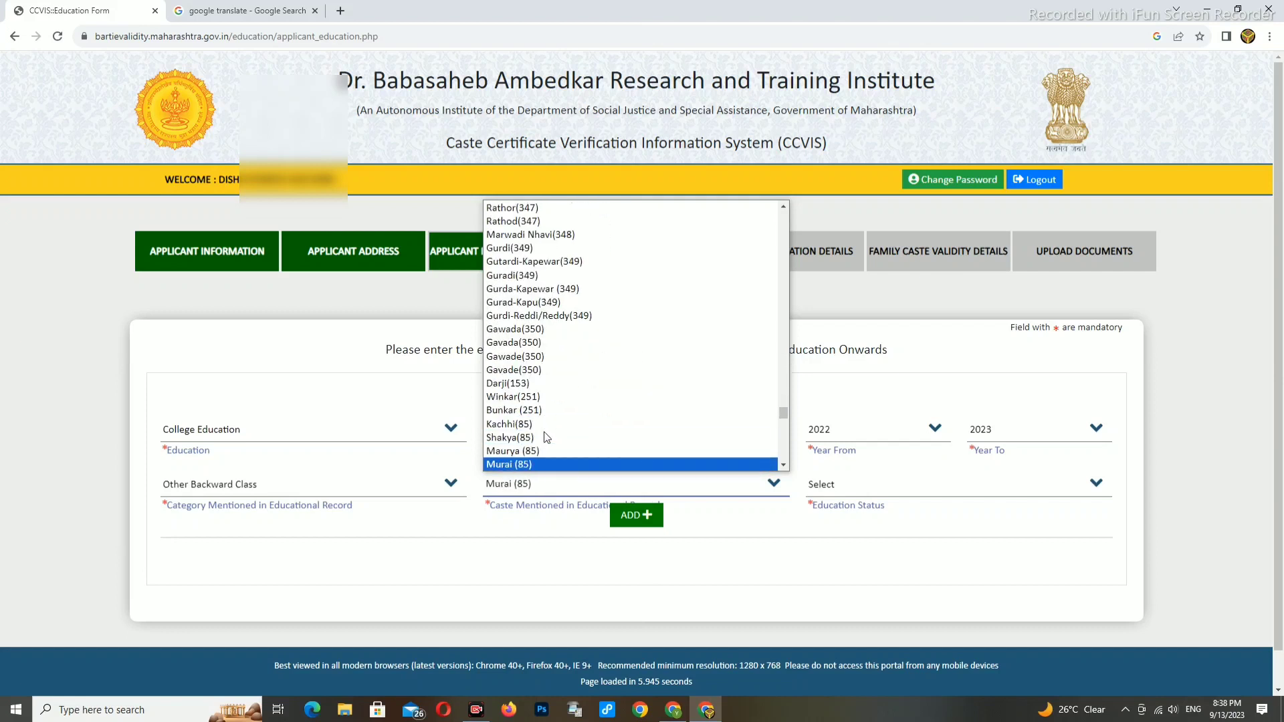
key("m")
key("m")
key("m")
key("m")
key("m")
key("m")
key("m")
key("m")
key("m")
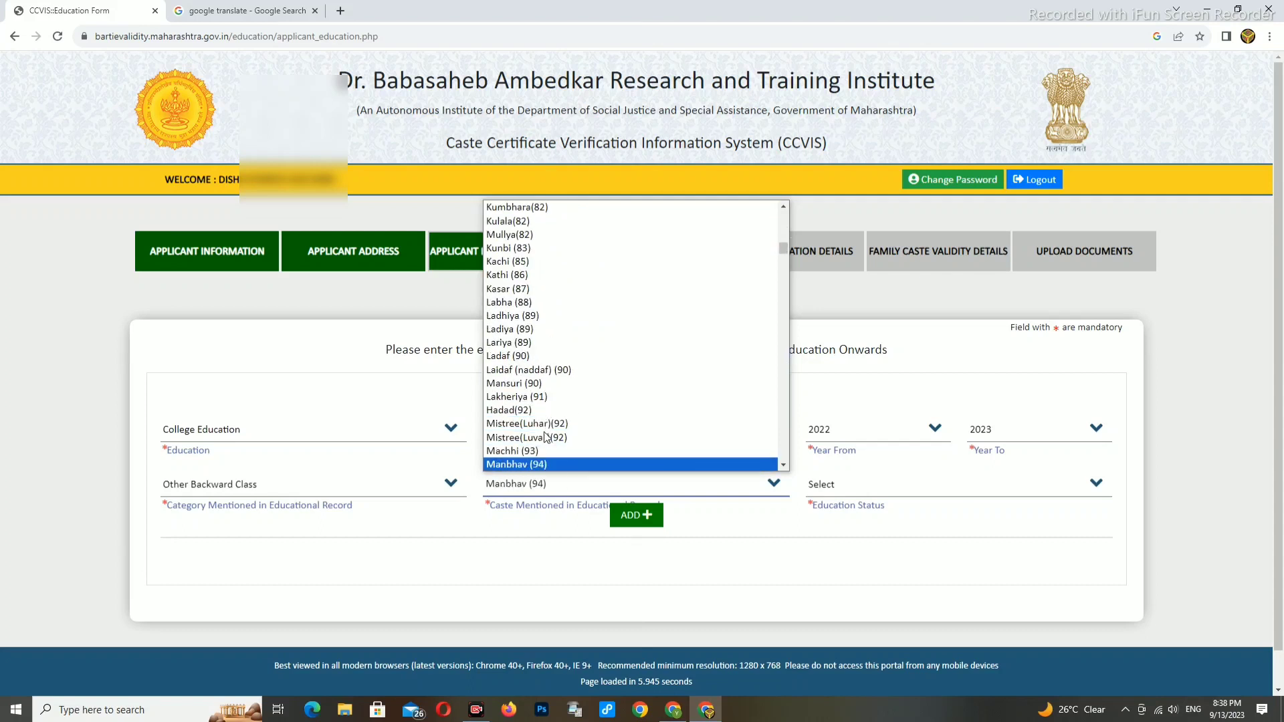
key("m")
key("m")
key("m")
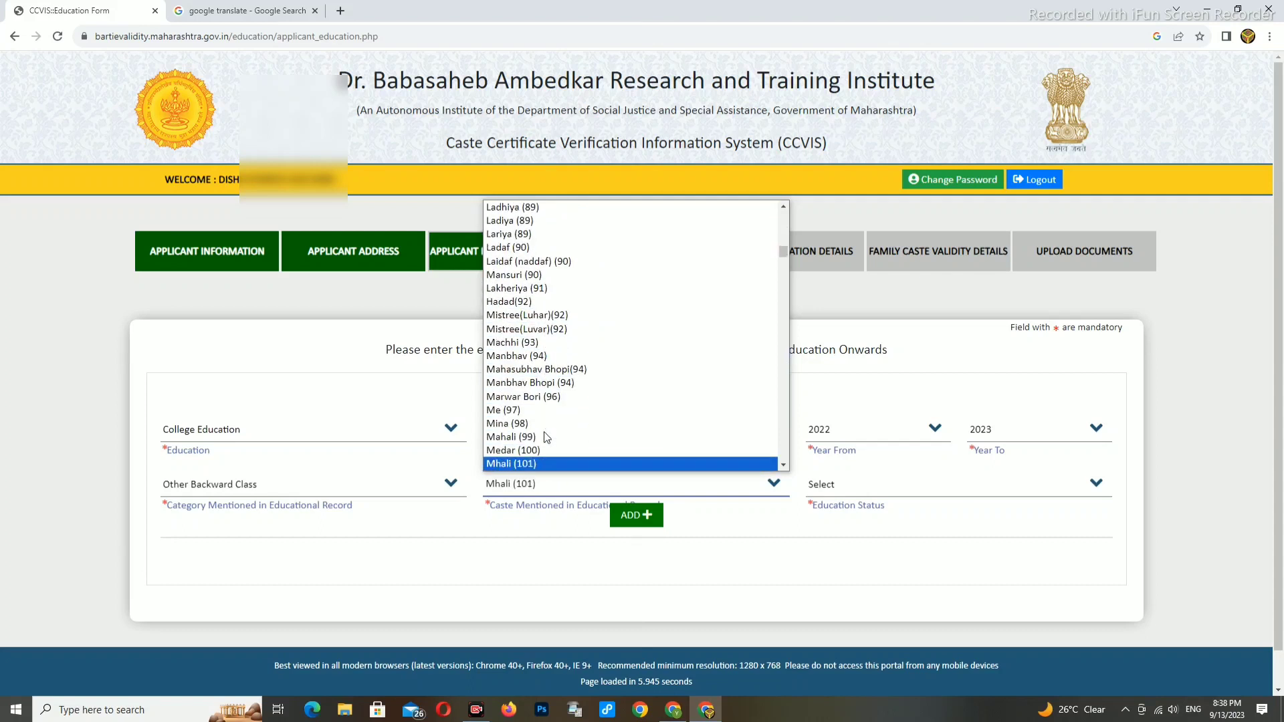
key("m")
key("m")
key("m")
key("m")
key("m")
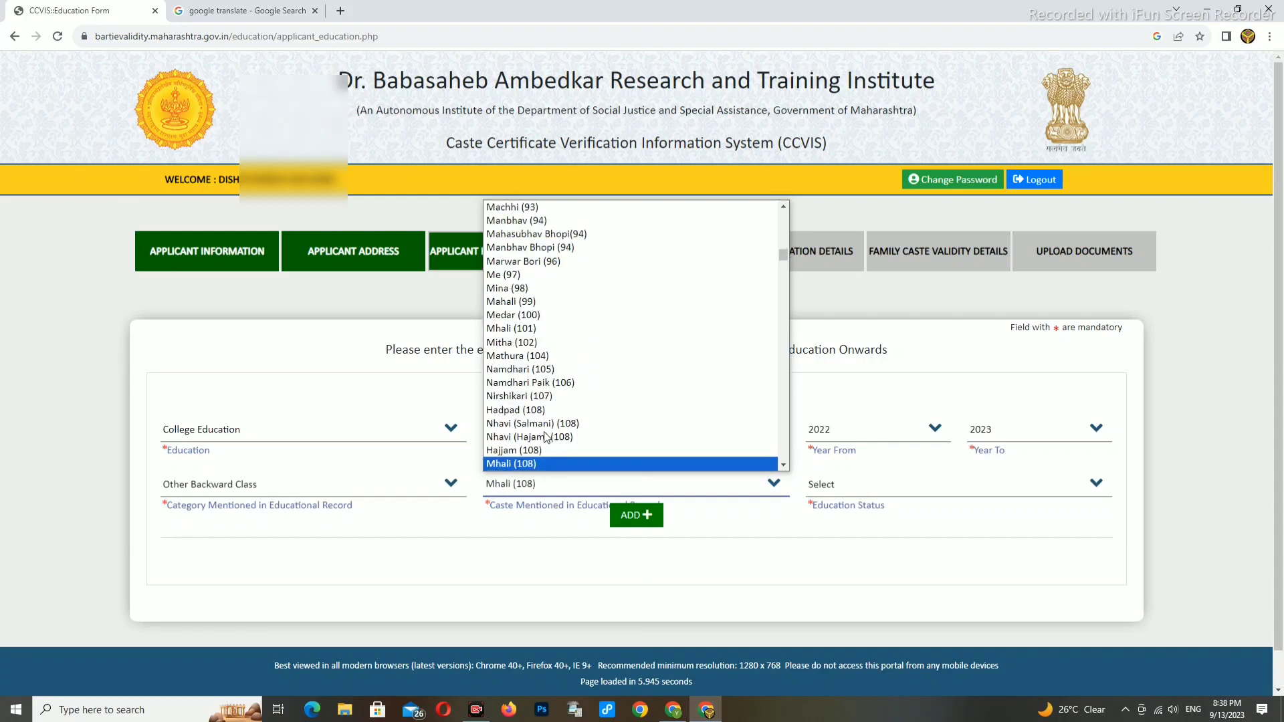
key("m")
key("m")
key("m")
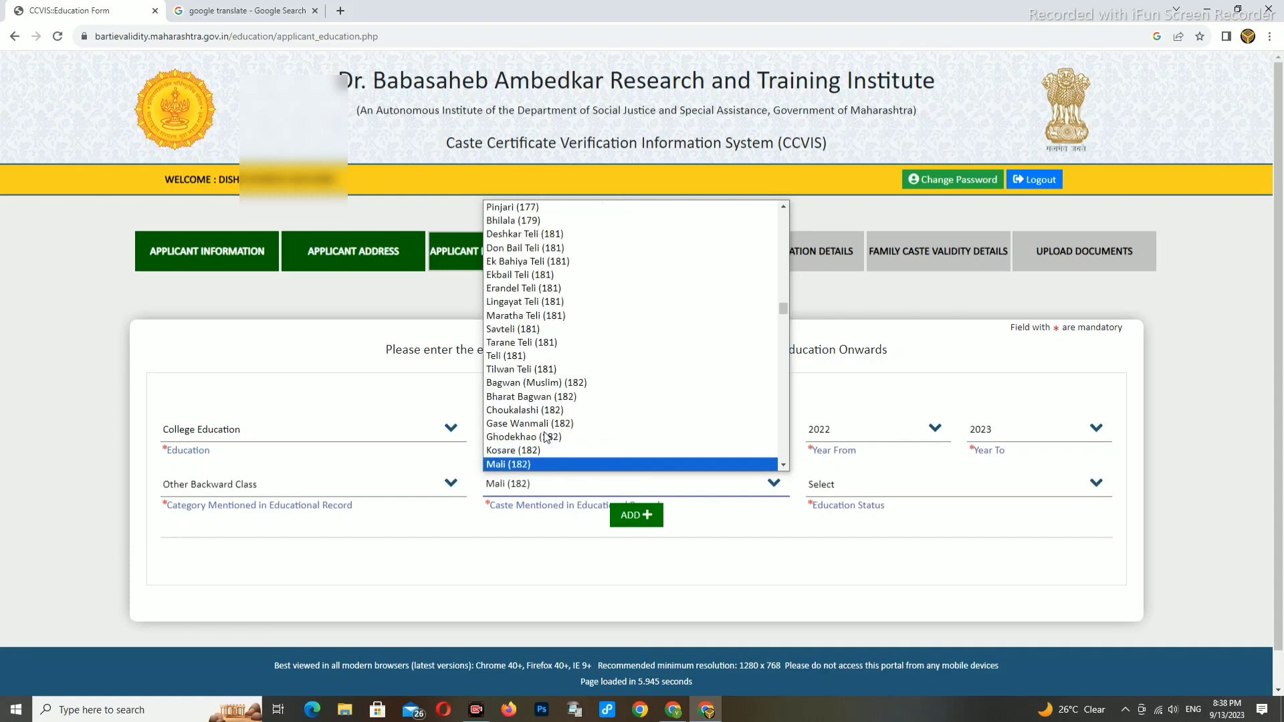
key("Up")
key("Return")
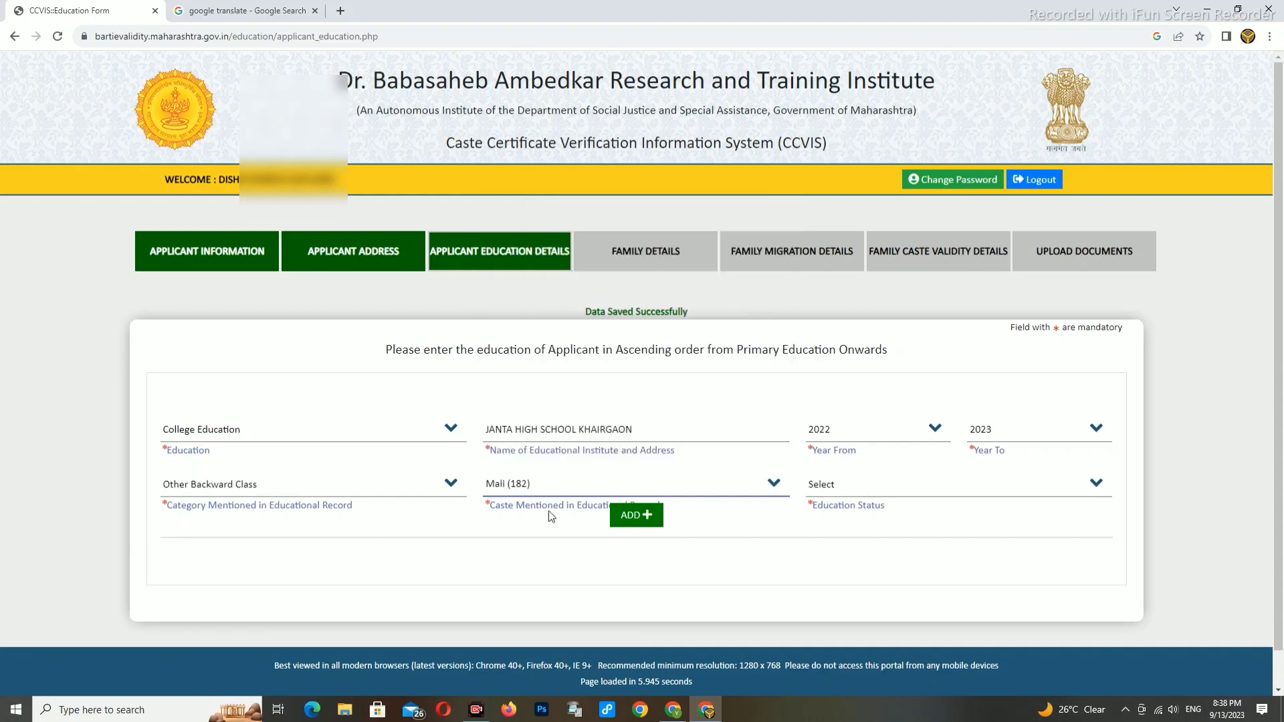
- Mark the education status In Progress and add the entry to the table
left_click(824, 485)
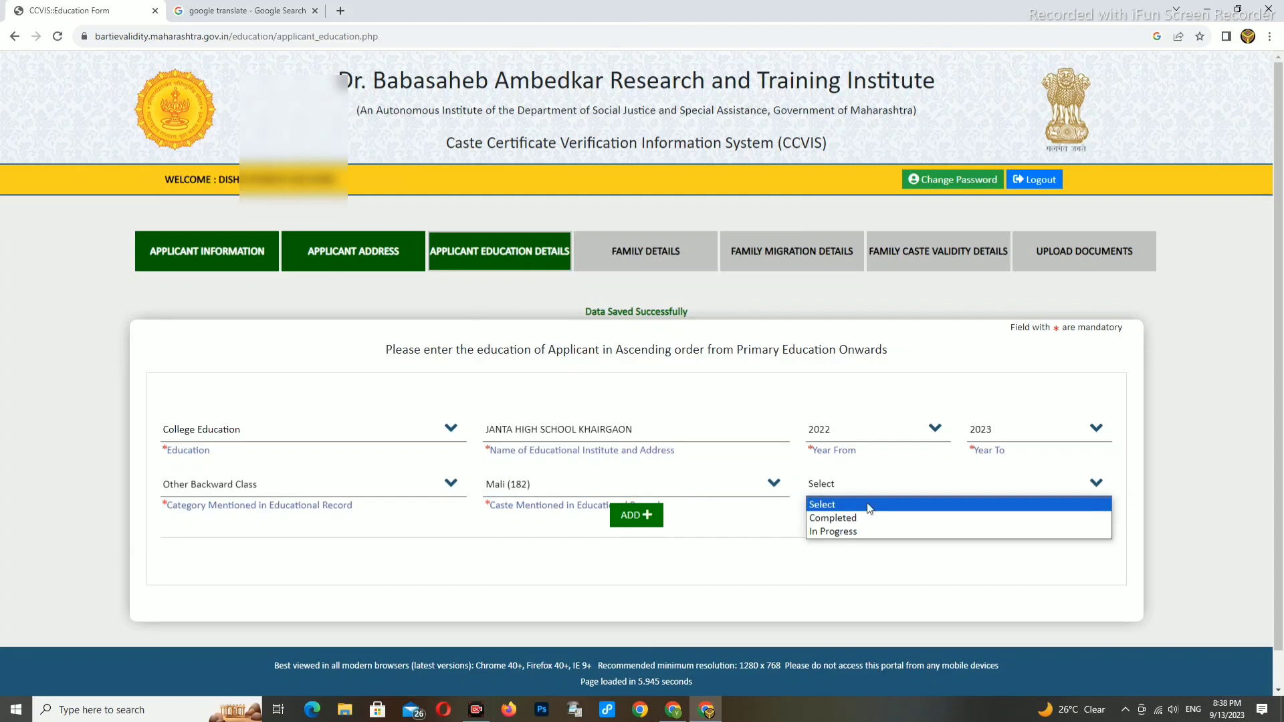
left_click(841, 530)
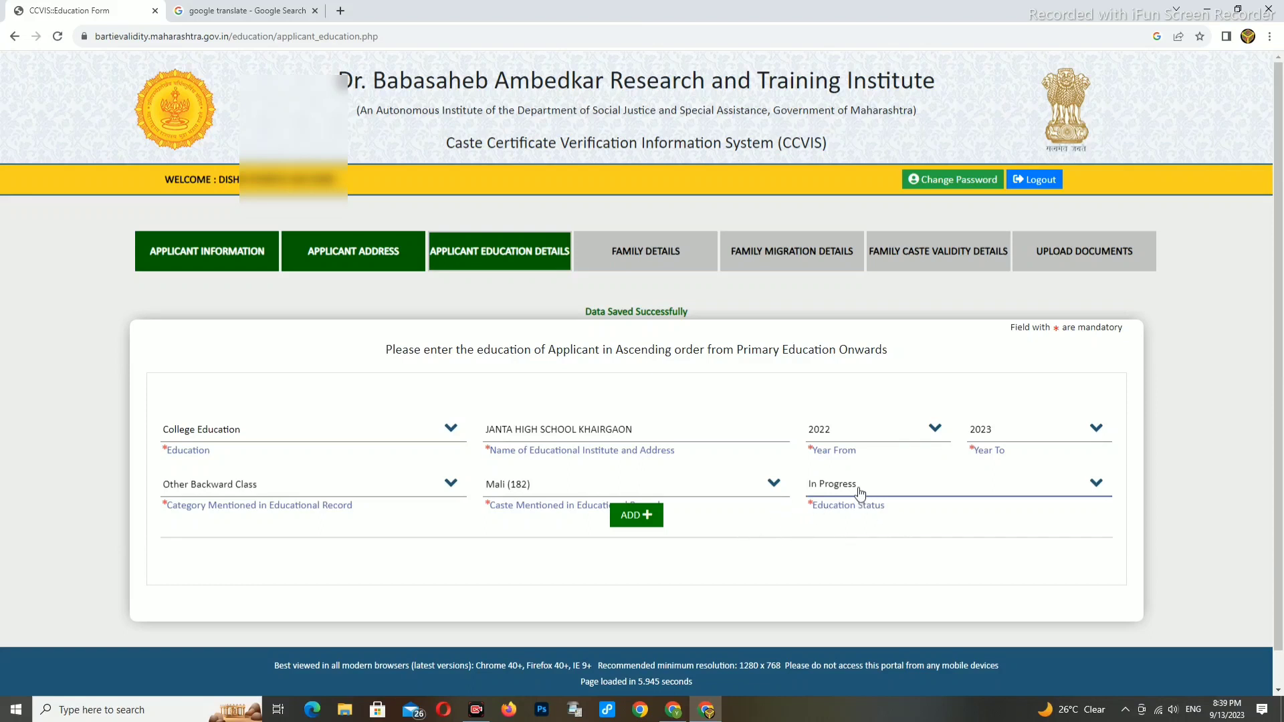
left_click(637, 516)
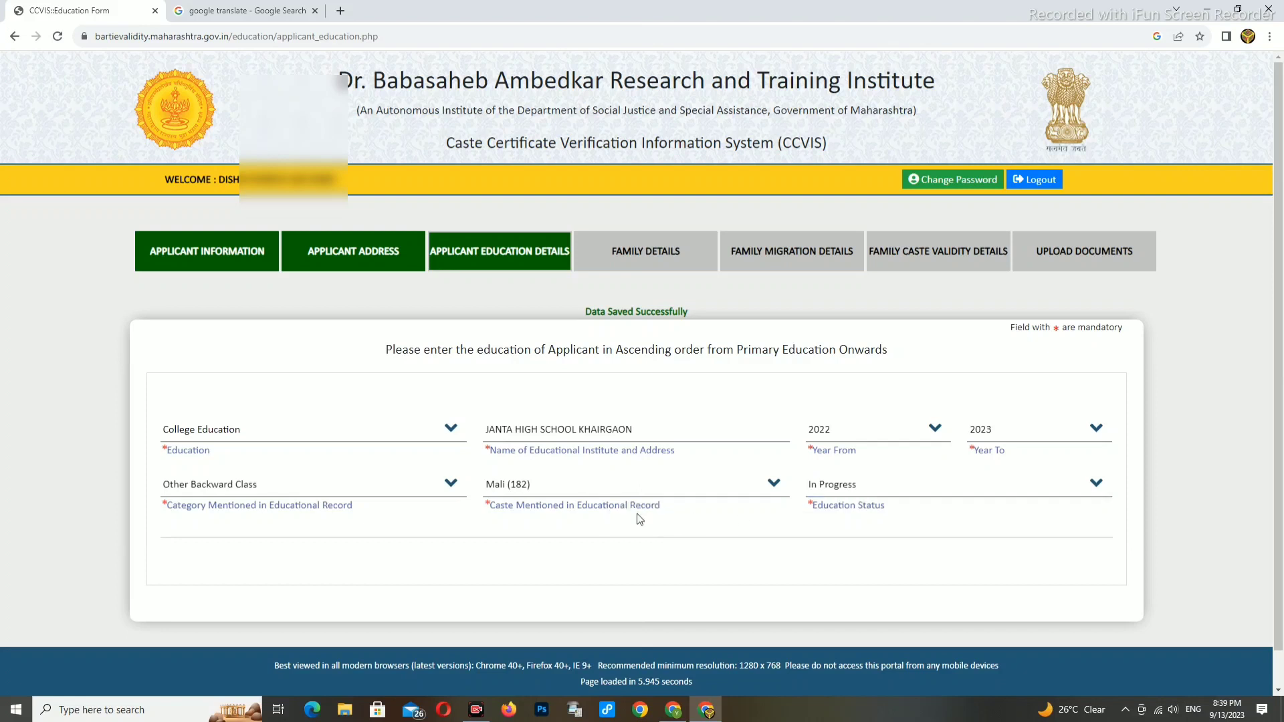
- Save the listed college education record and confirm to reach Family Details
scroll(751, 535, "down", 2)
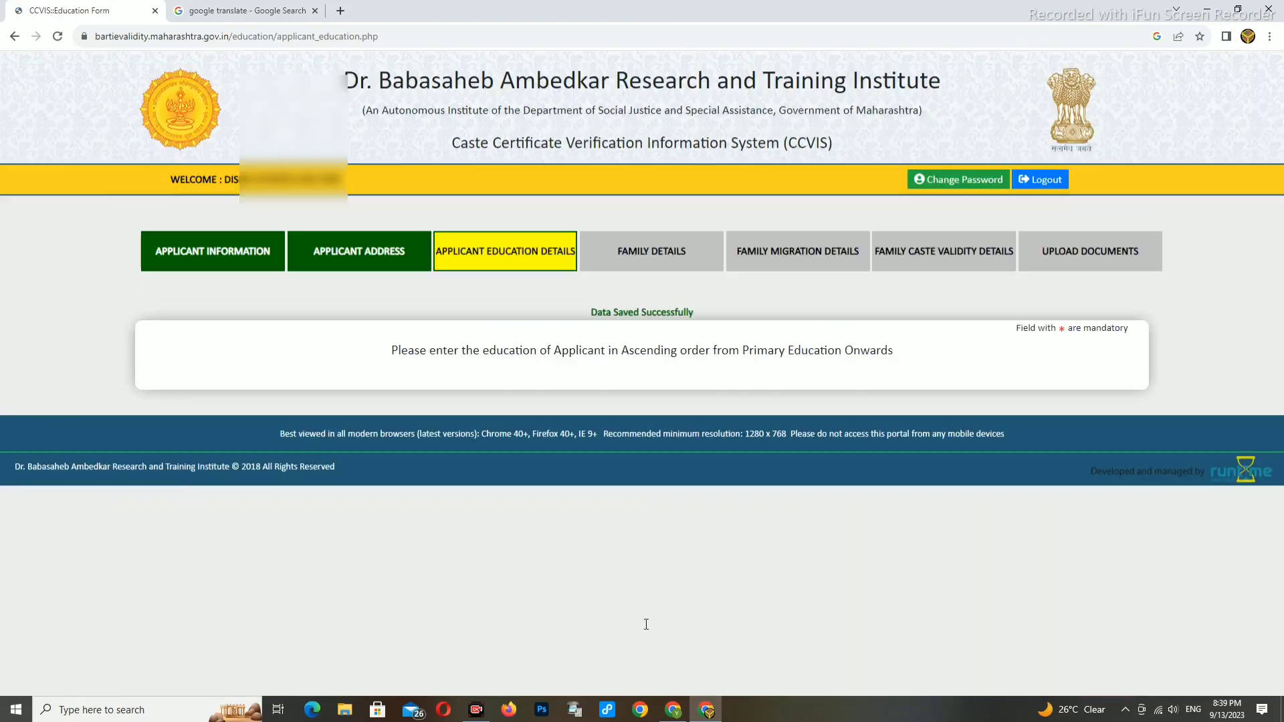
scroll(680, 551, "down", 1)
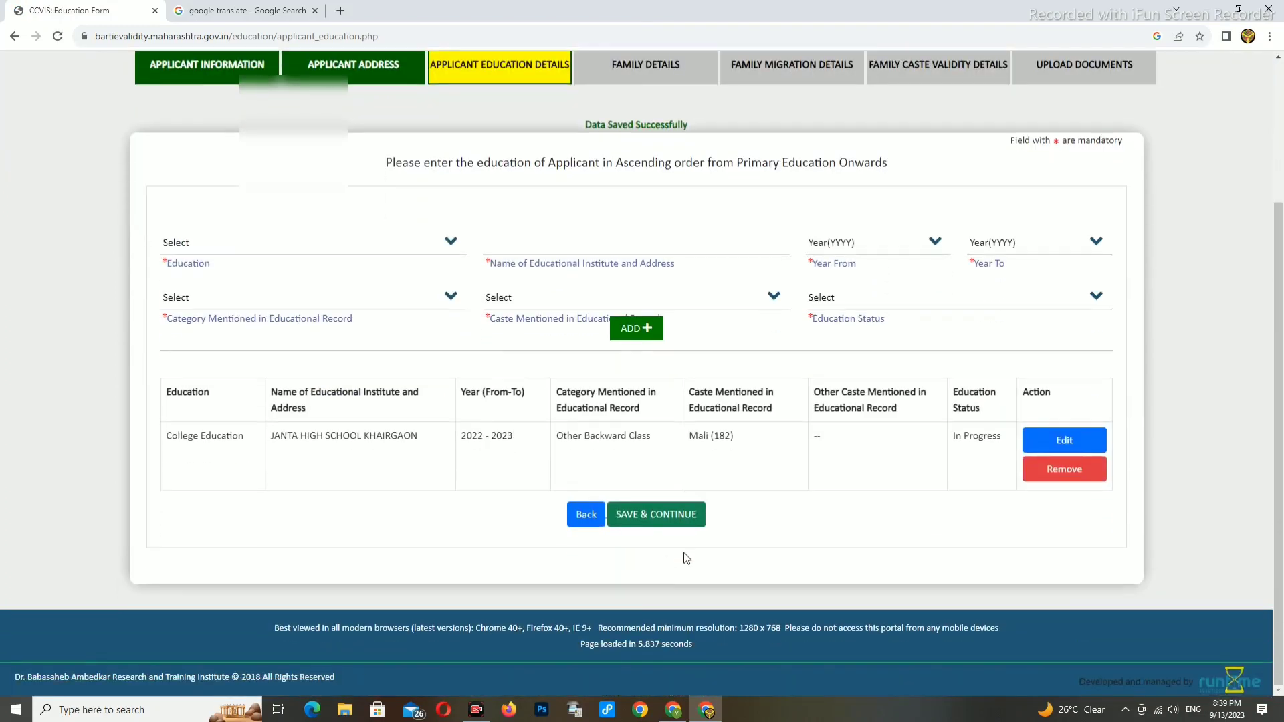
left_click(666, 529)
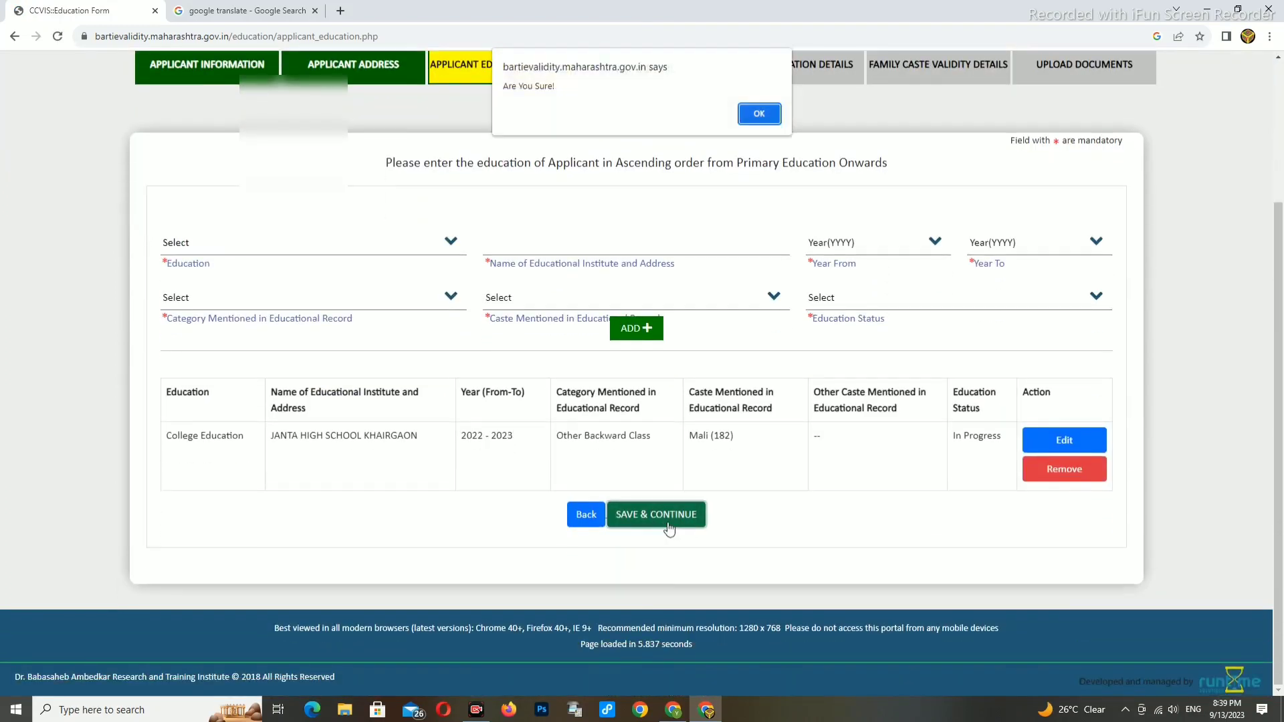
left_click(754, 118)
scroll(727, 444, "down", 4)
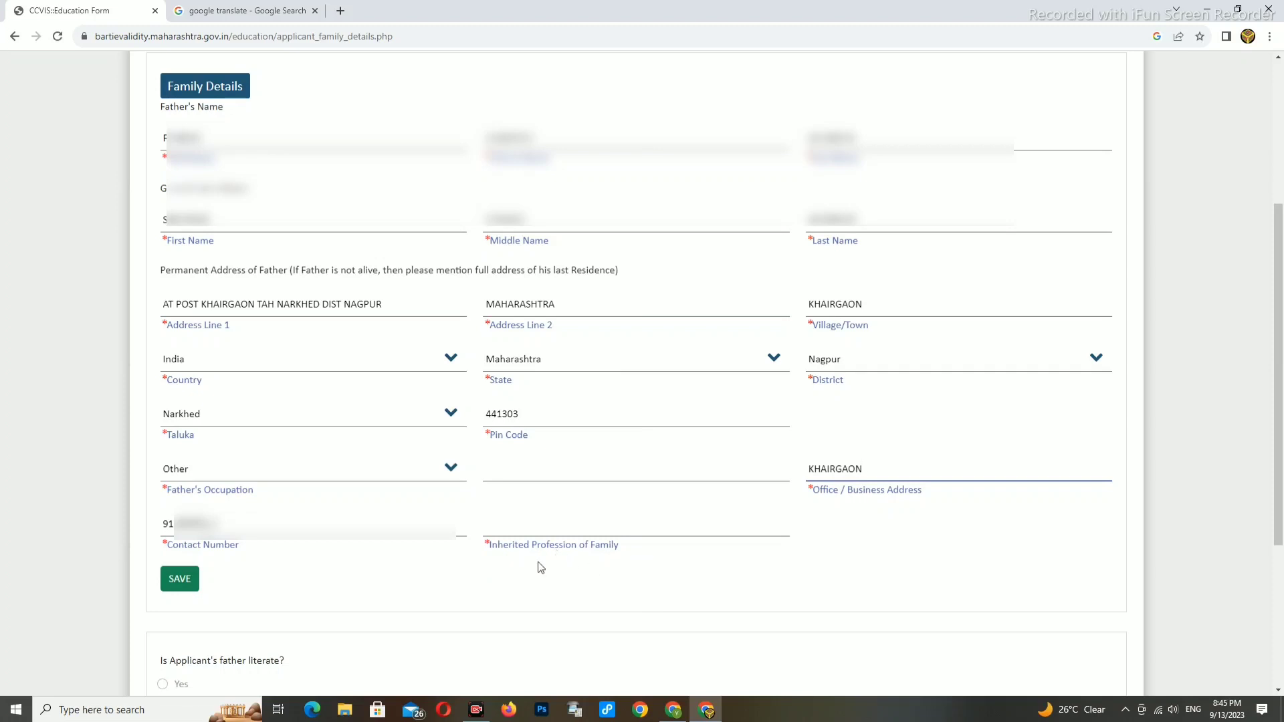
- Enter FARMER as the family's inherited profession
left_click(516, 529)
scroll(525, 529, "down", 2)
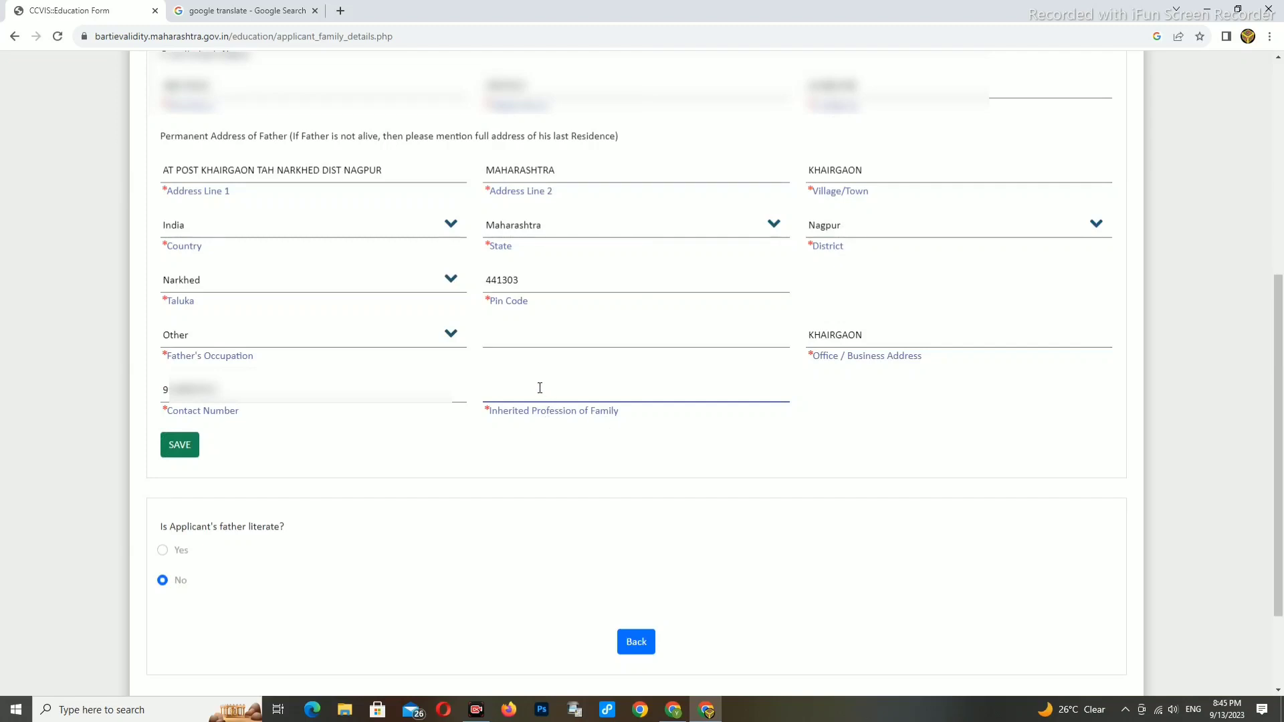
type("ARMER")
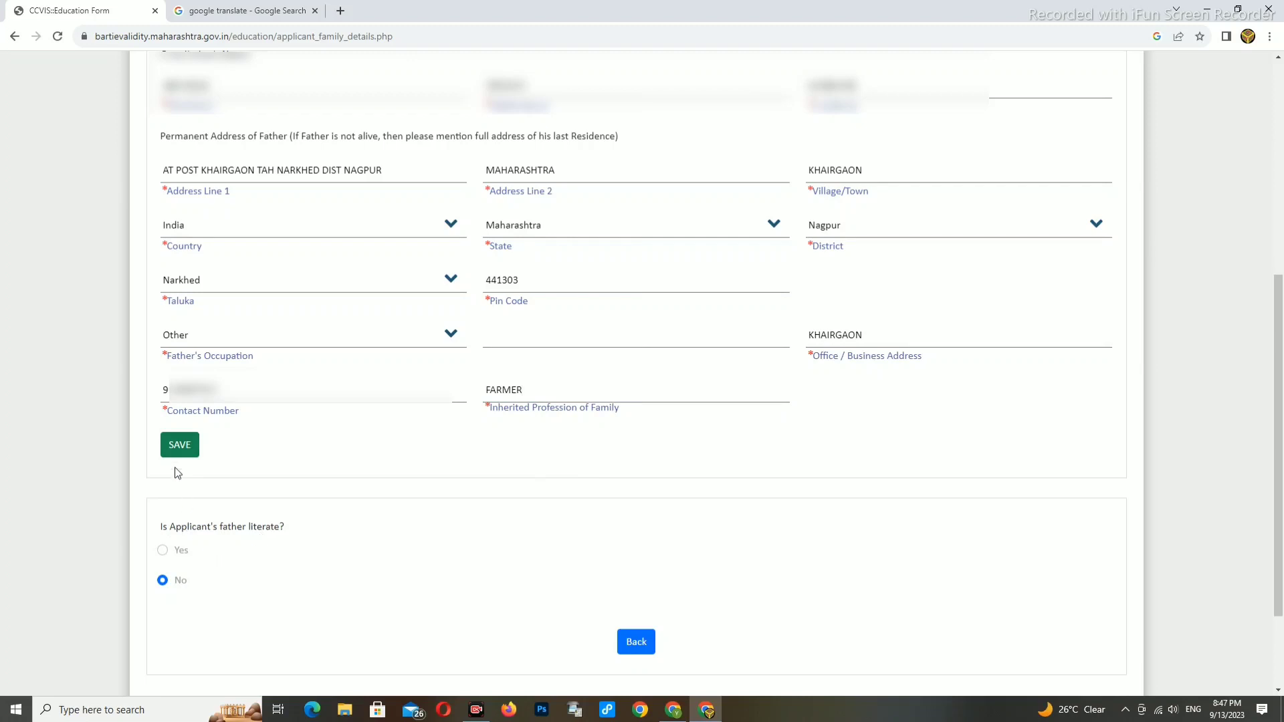
- Answer Yes to the father being literate, revealing the father's education section
left_click(163, 550)
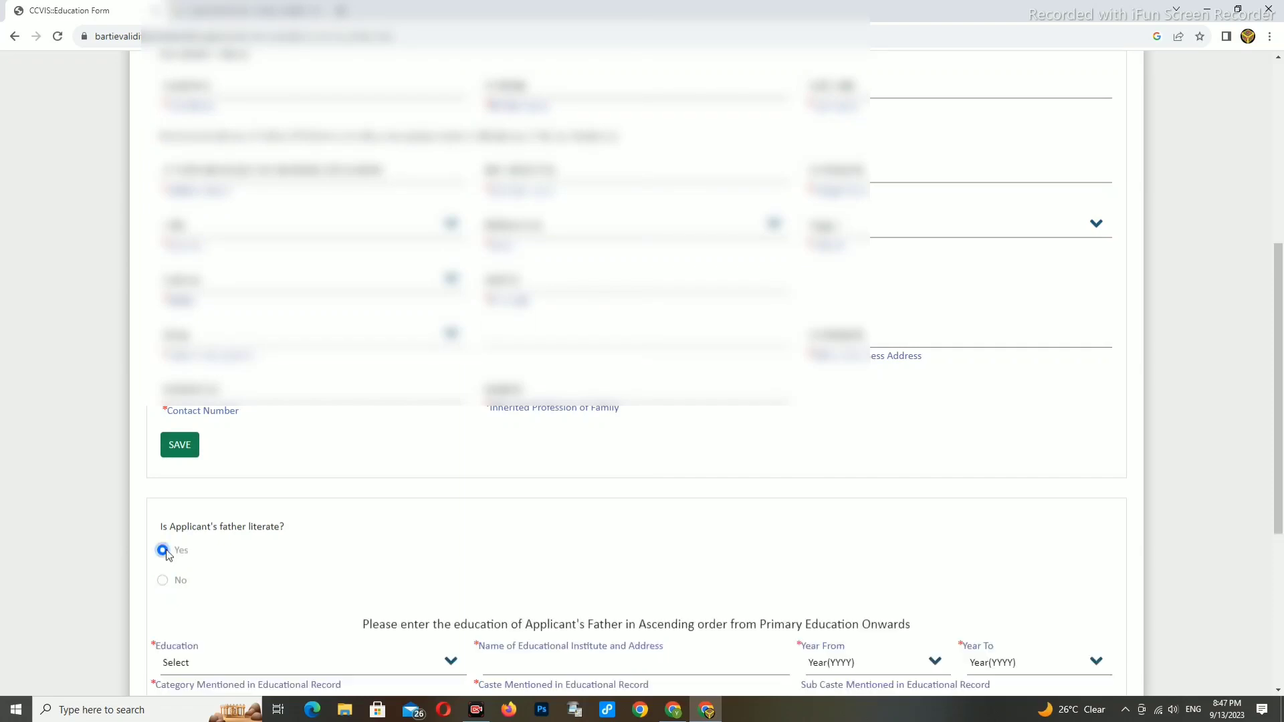
scroll(292, 571, "down", 2)
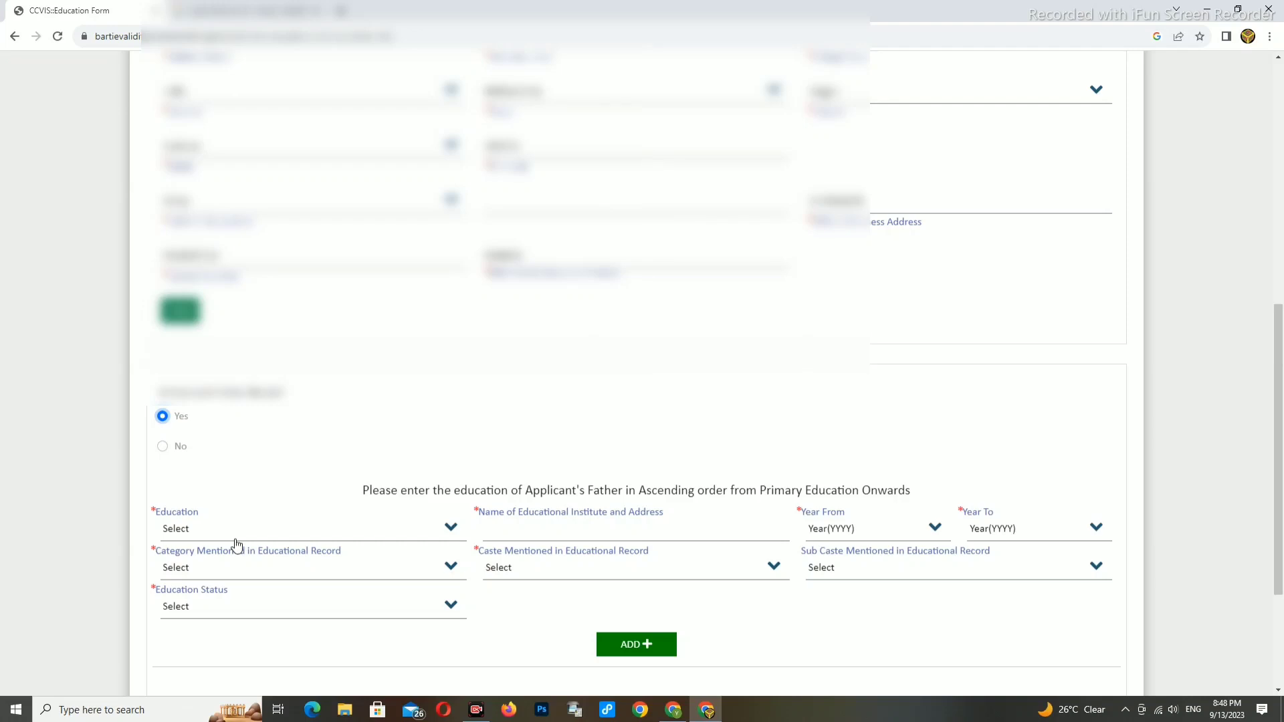
scroll(354, 485, "down", 2)
left_click(199, 472)
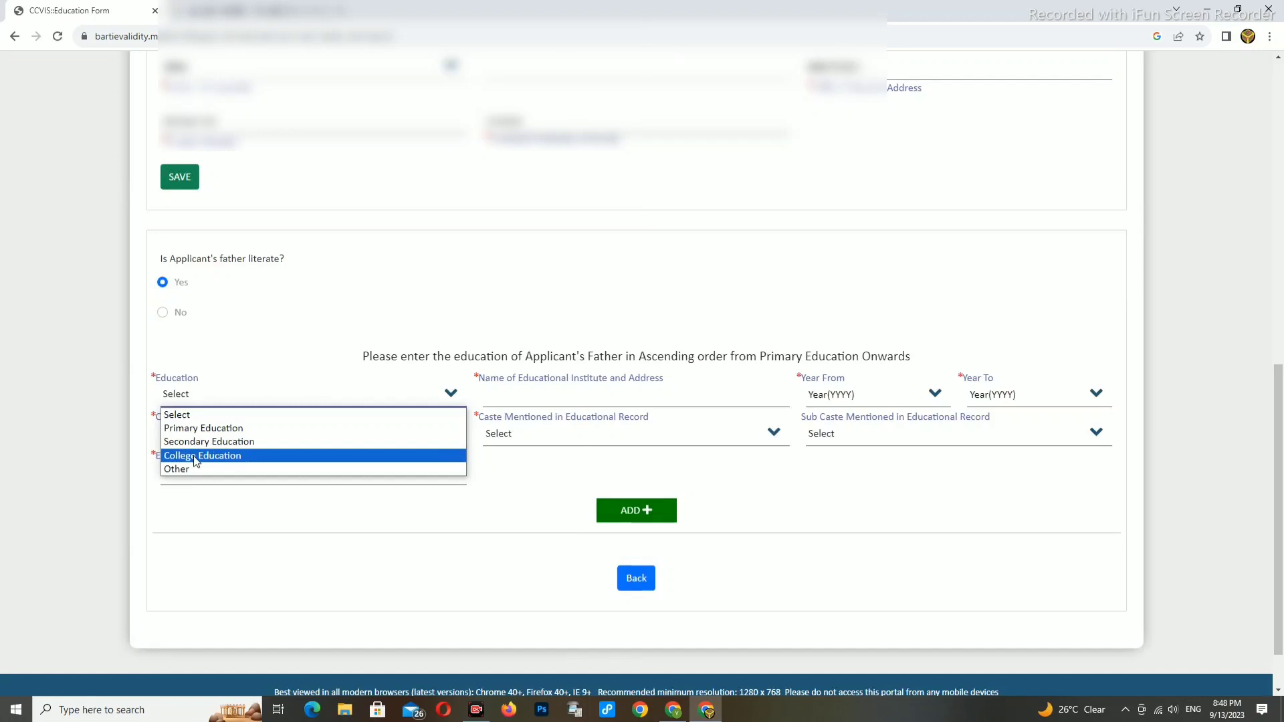
- Enter the father's College Education at NAGRPARISHAD HIGH SCHOOL from 1984 to 1988
left_click(194, 455)
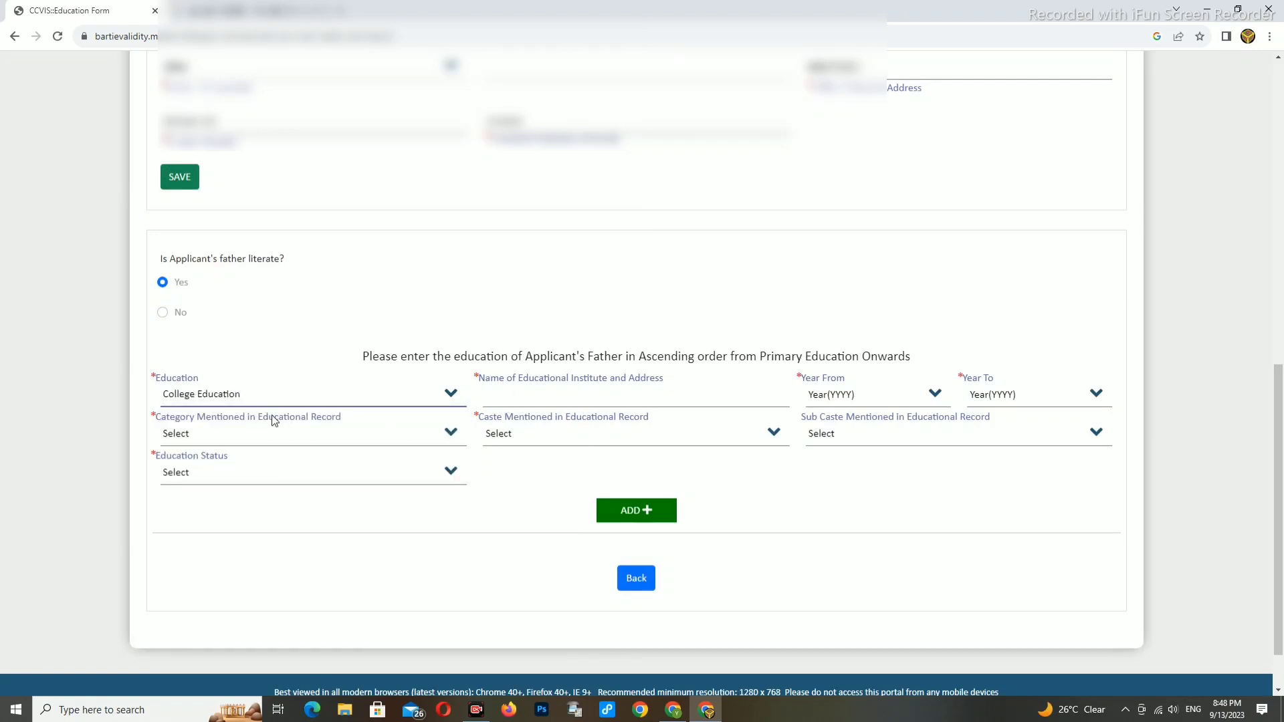
left_click(578, 397)
type("NAGRPARISHAD HIGH SCHOOL MOWAD")
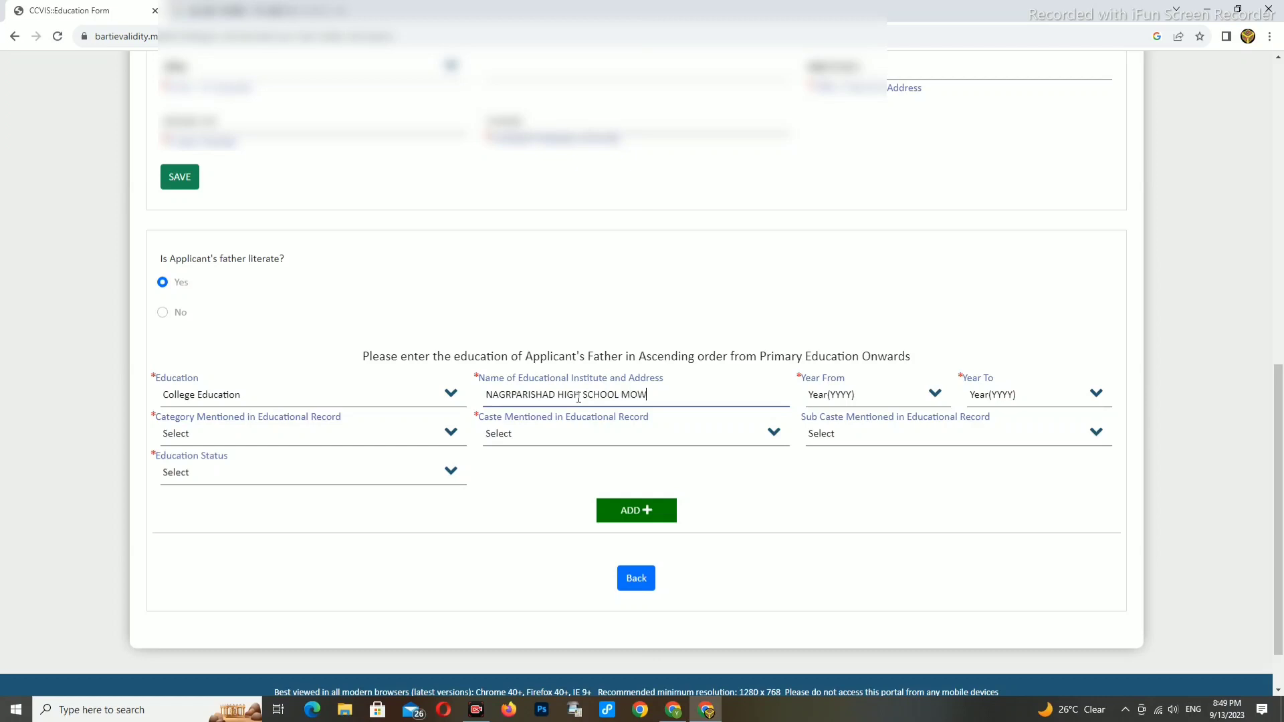
left_click(852, 399)
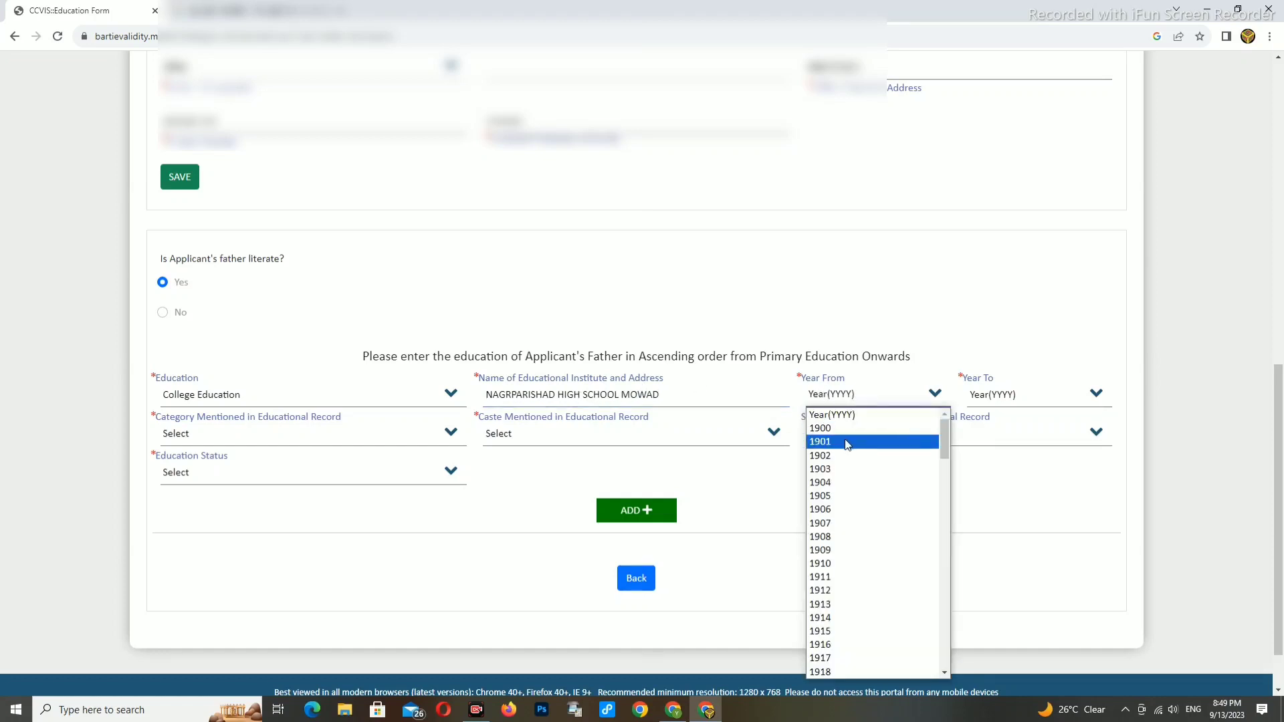
scroll(844, 439, "down", 12)
scroll(830, 649, "down", 4)
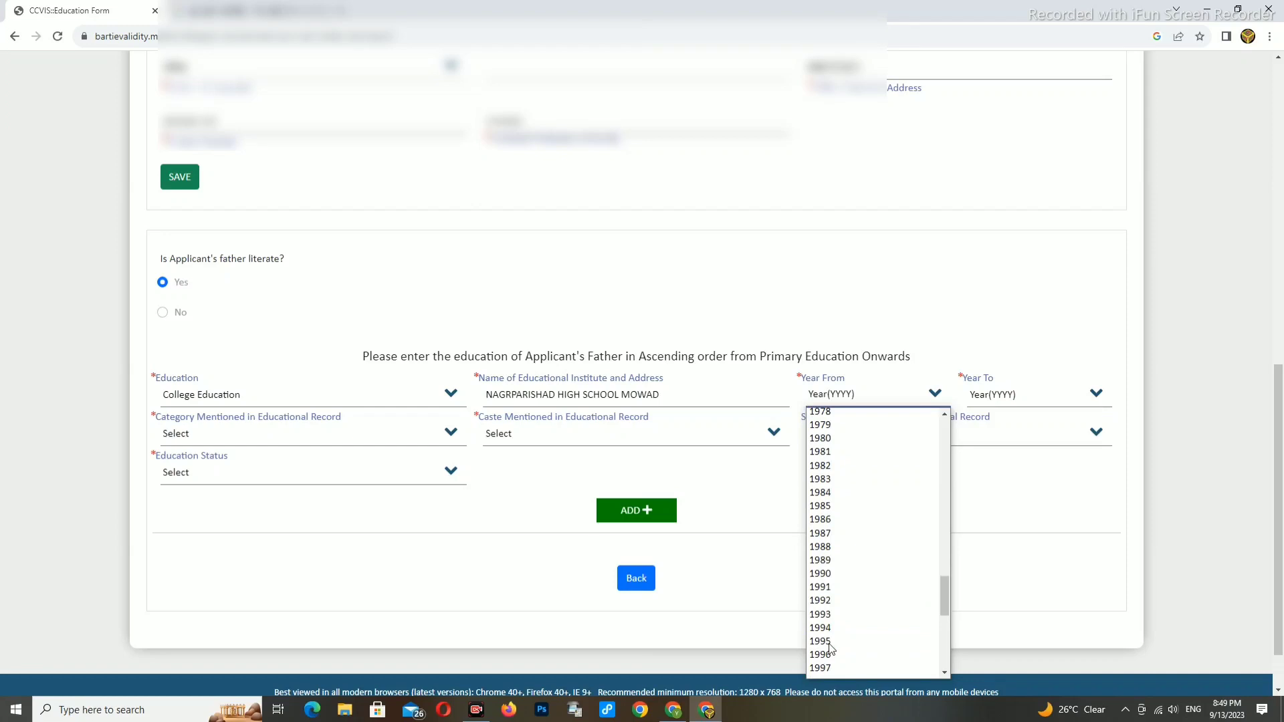
left_click(841, 499)
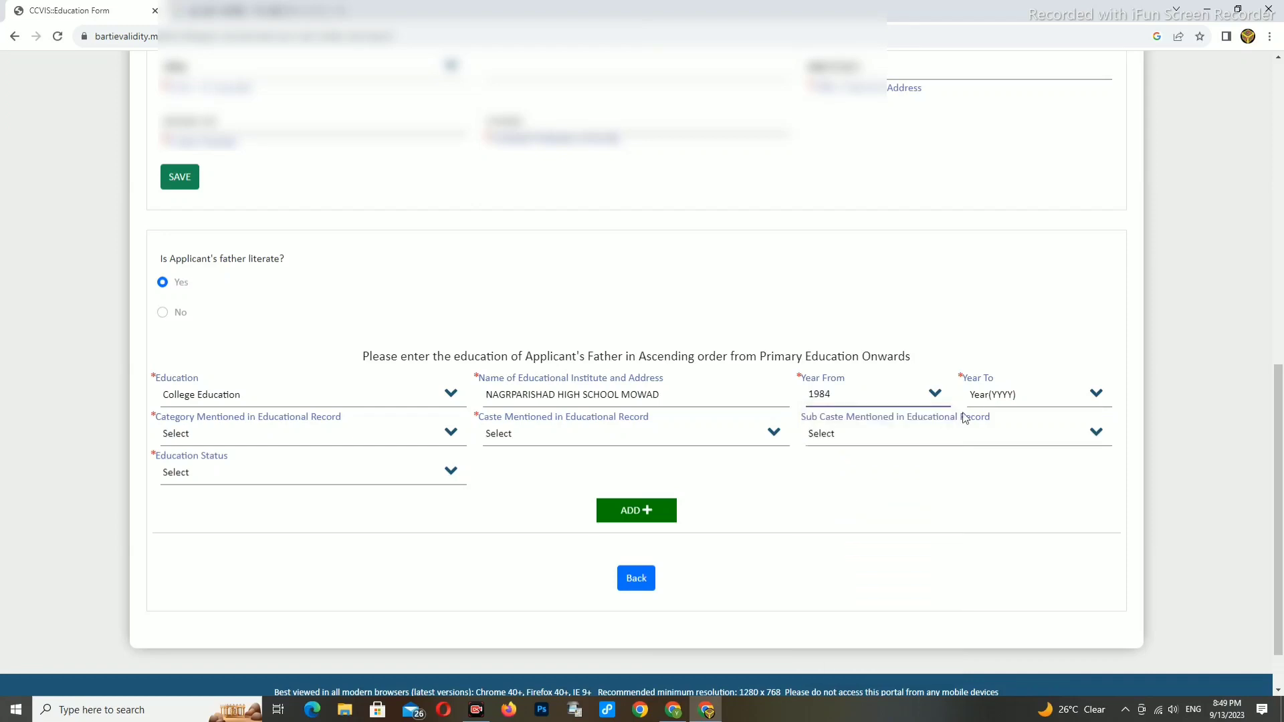
left_click(977, 393)
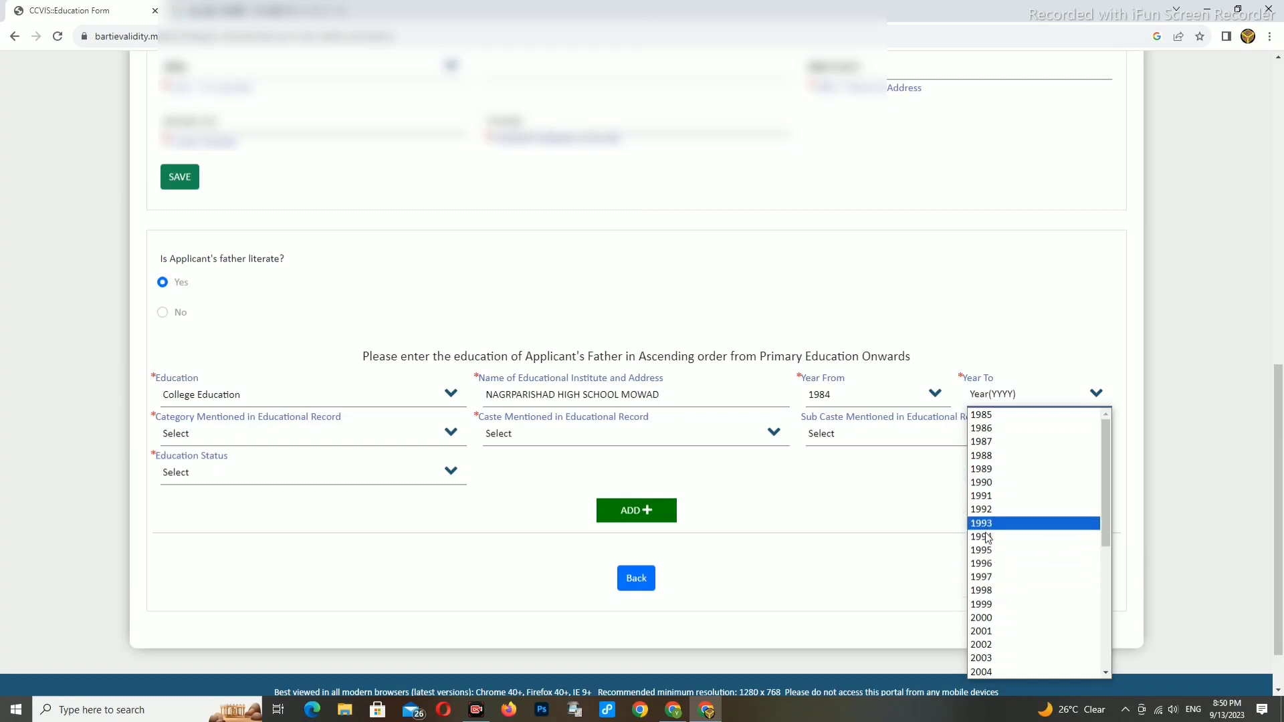
scroll(990, 535, "down", 3)
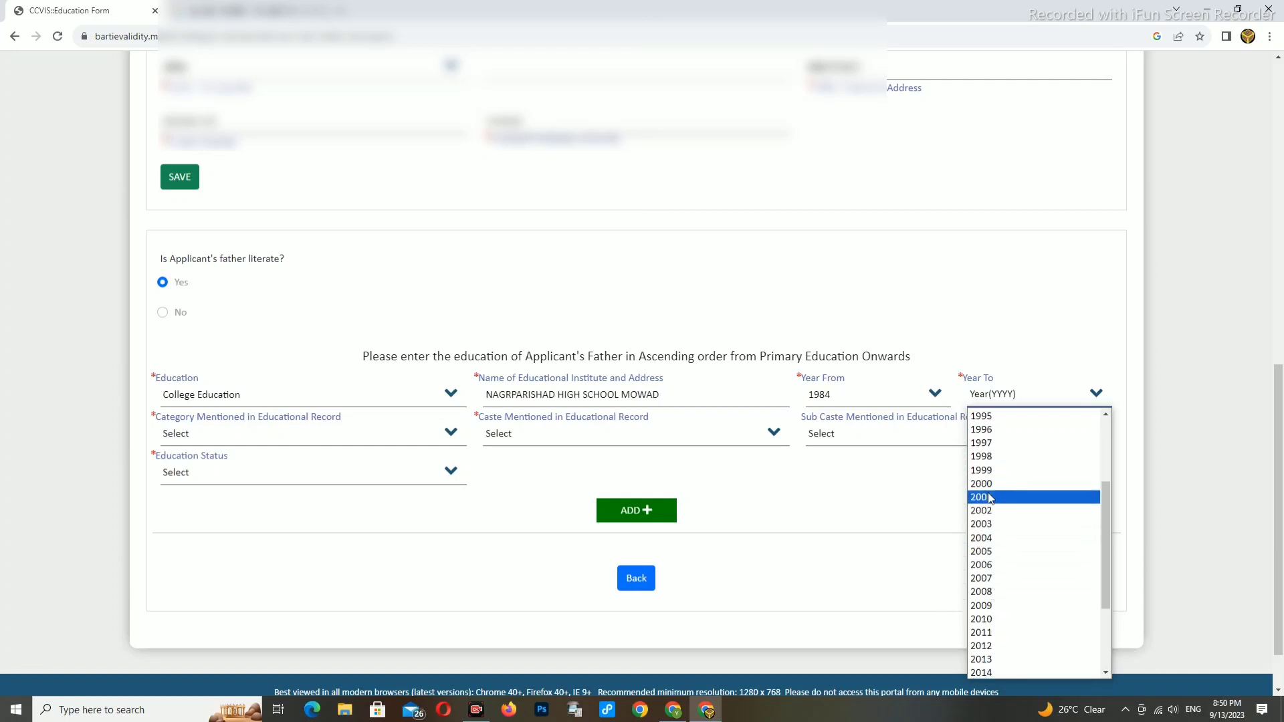
scroll(991, 512, "up", 3)
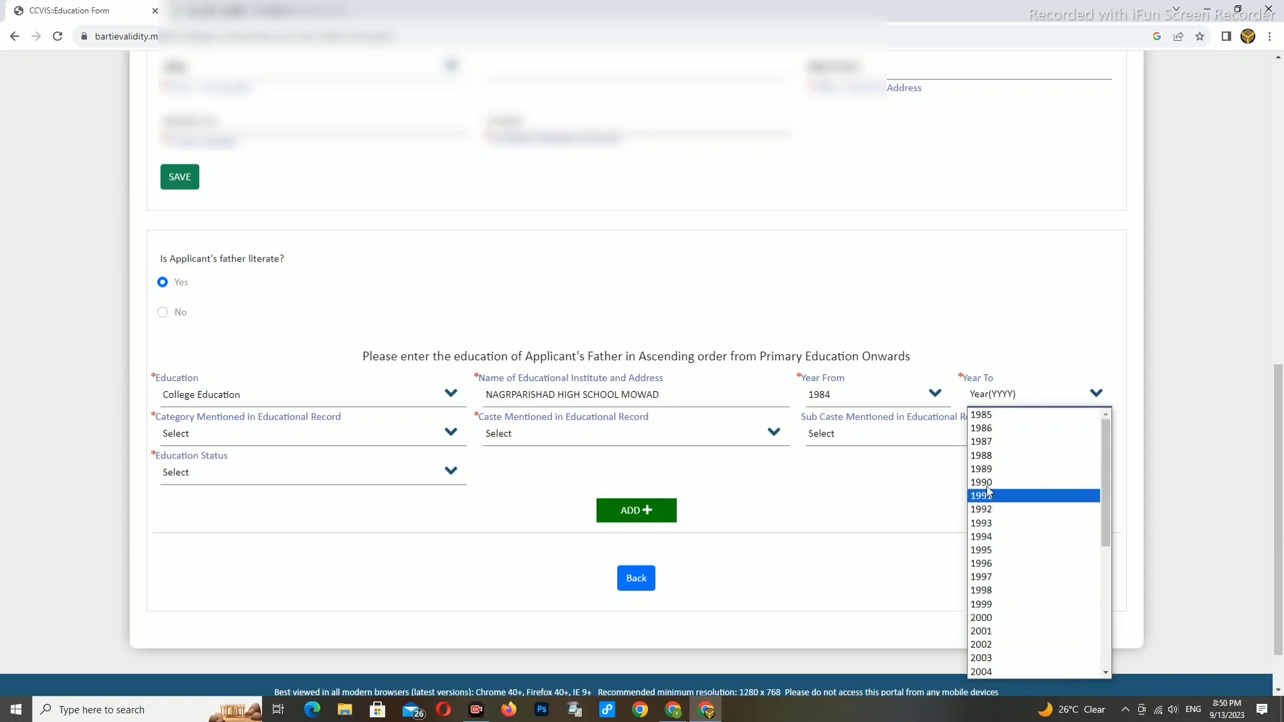
left_click(985, 457)
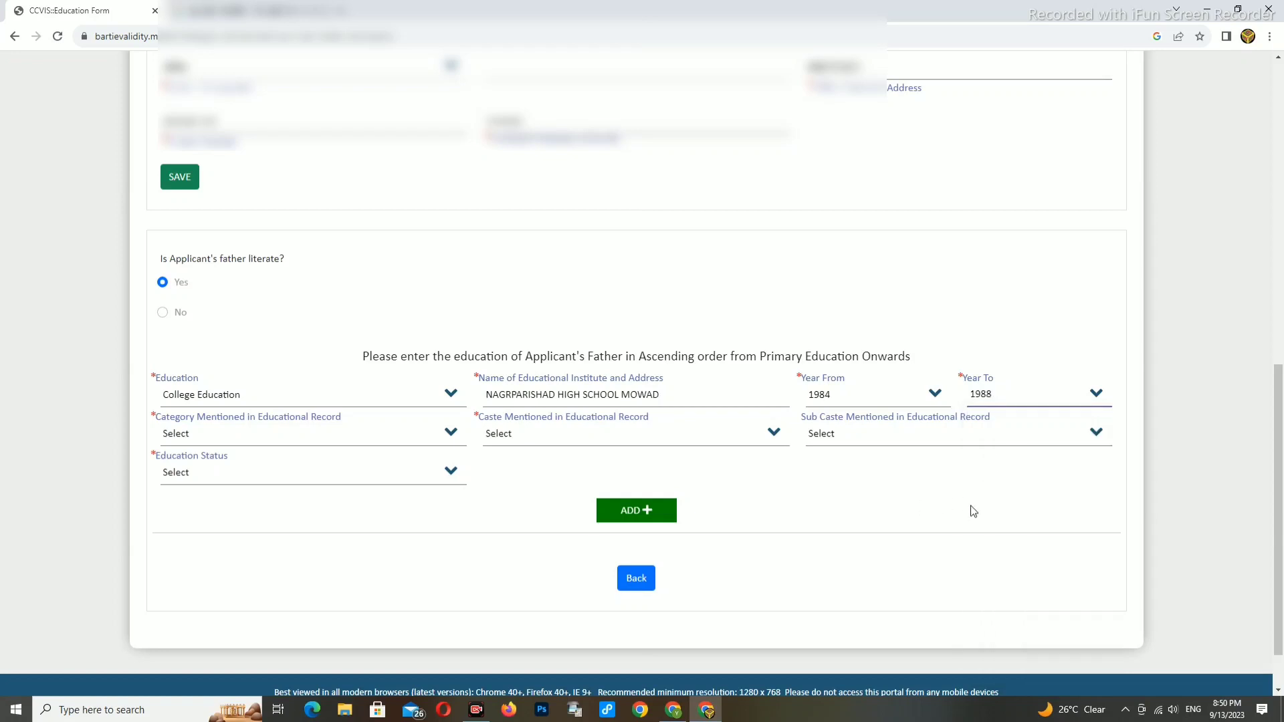
- Set the father's education category to Other Backward Class and caste Mali (182)
left_click(226, 440)
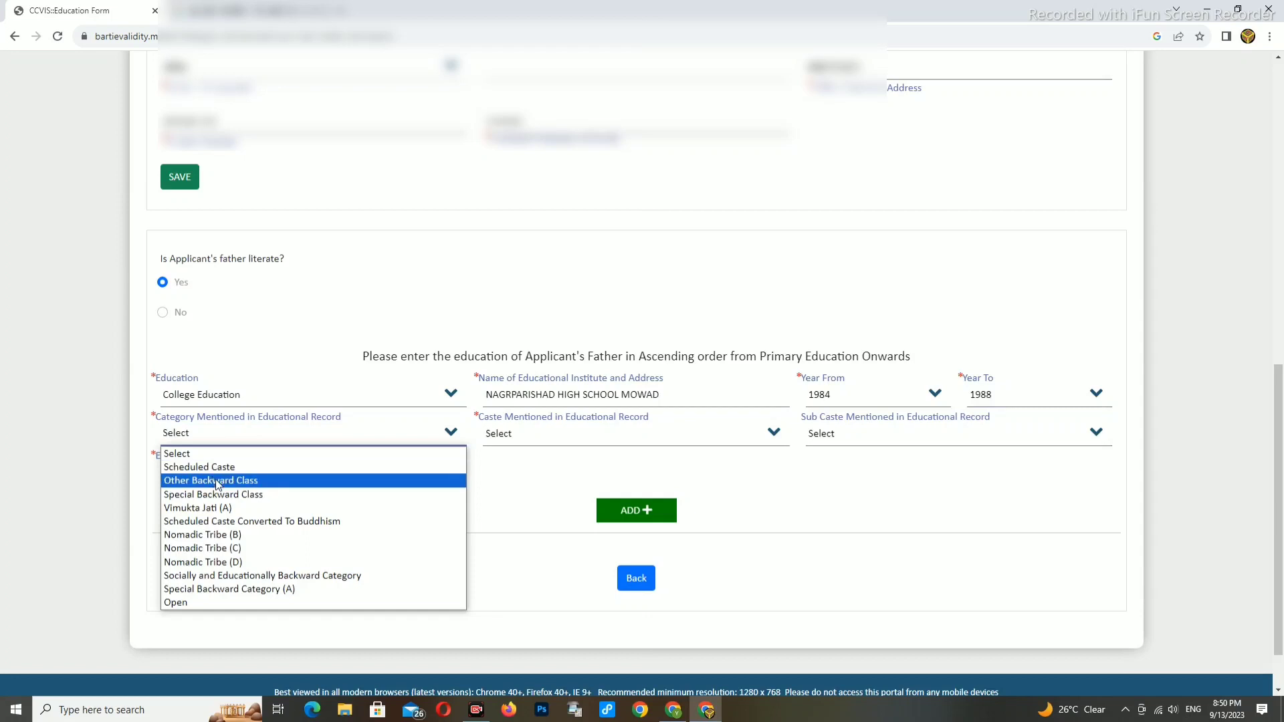
left_click(216, 482)
left_click(504, 441)
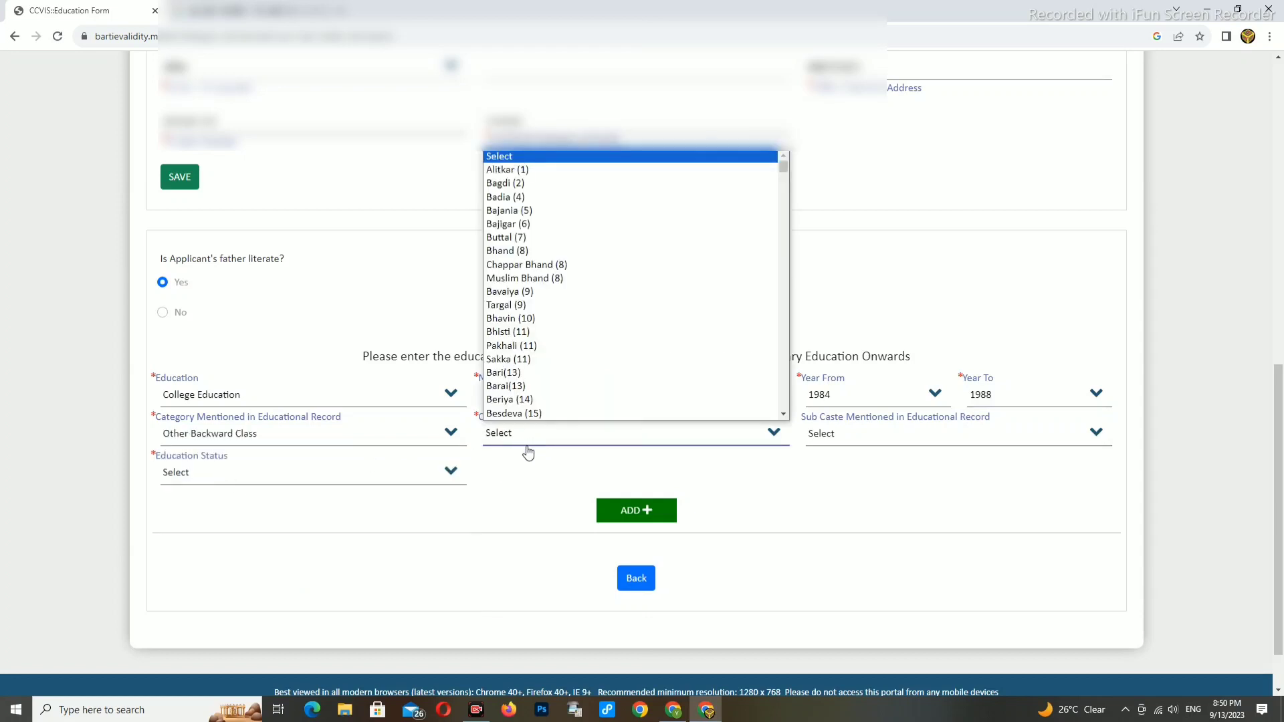
key("m")
key("m")
key("m")
key("m")
key("m")
key("m")
key("m")
key("m")
key("m")
key("m")
key("m")
key("m")
key("m")
key("m")
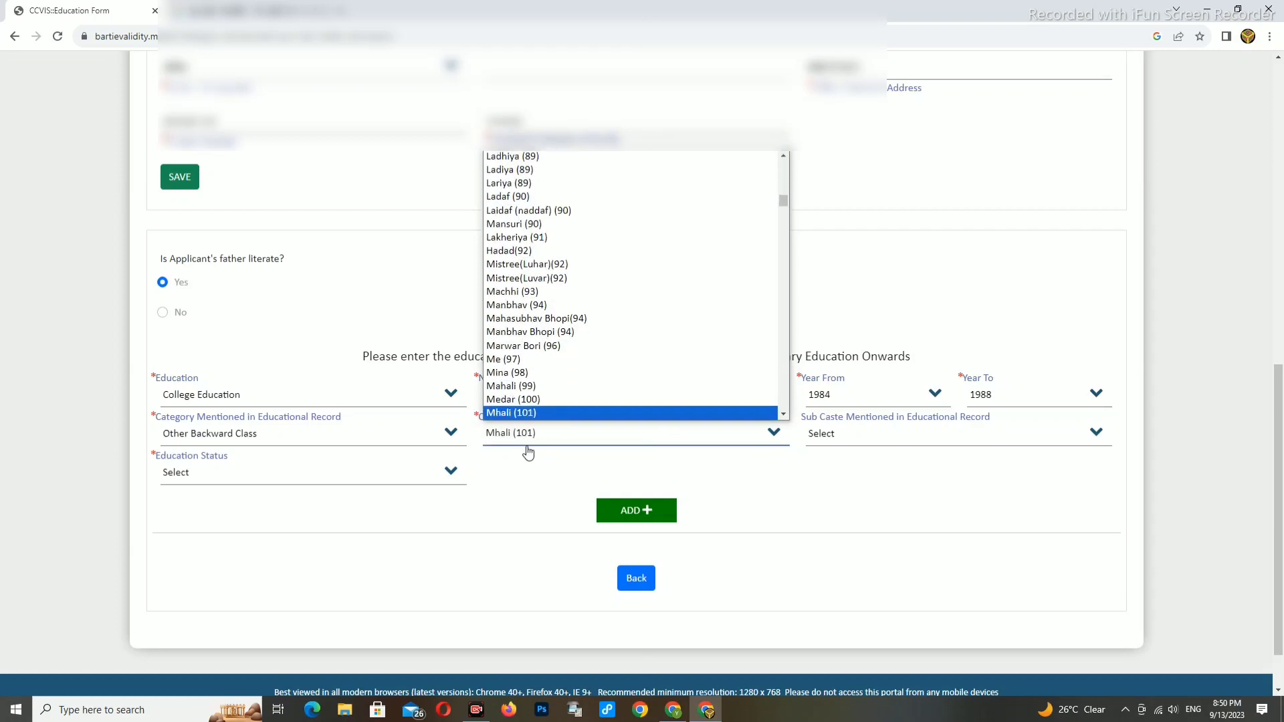
key("m")
key("m")
key("m")
key("m")
key("m")
key("m")
key("m")
key("m")
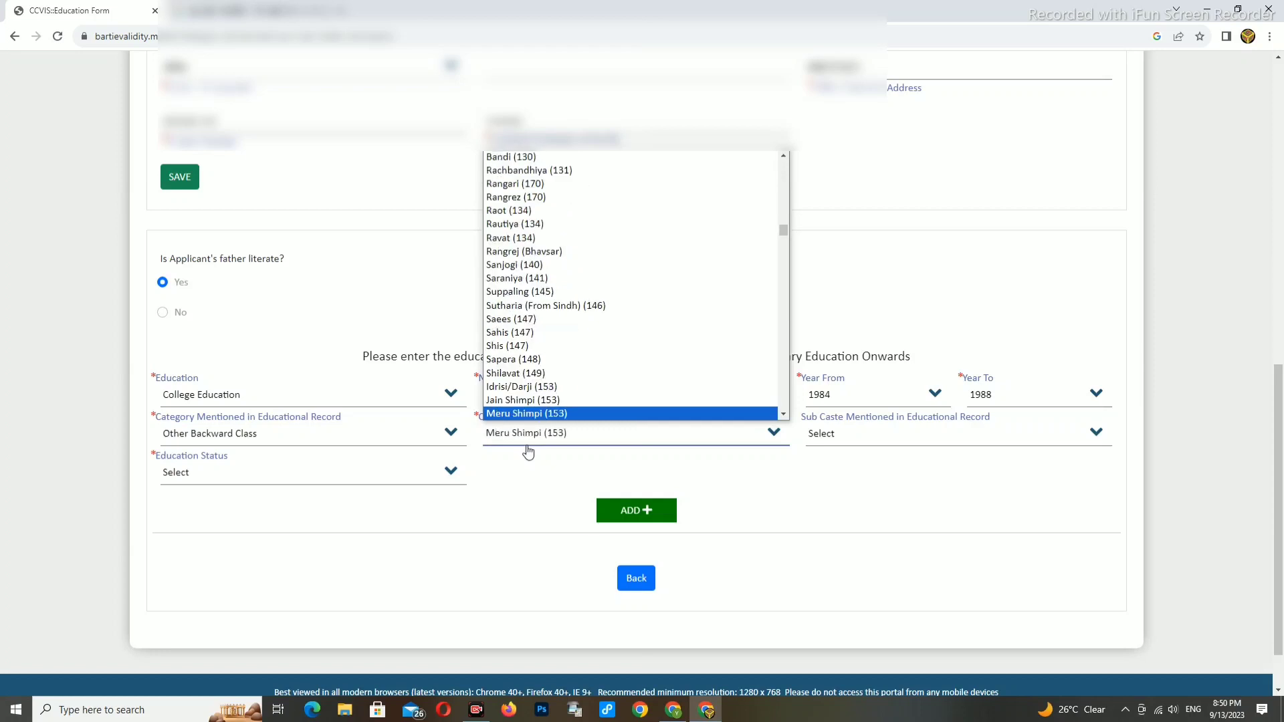
key("m")
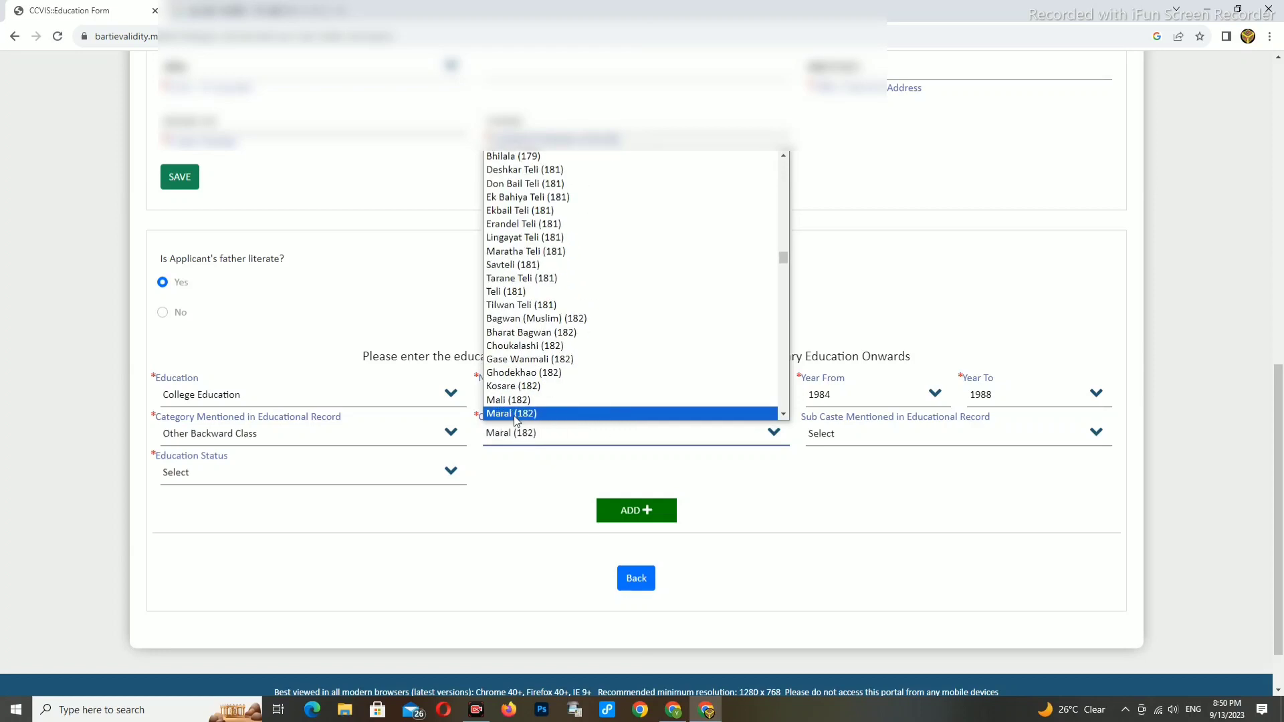
left_click(513, 387)
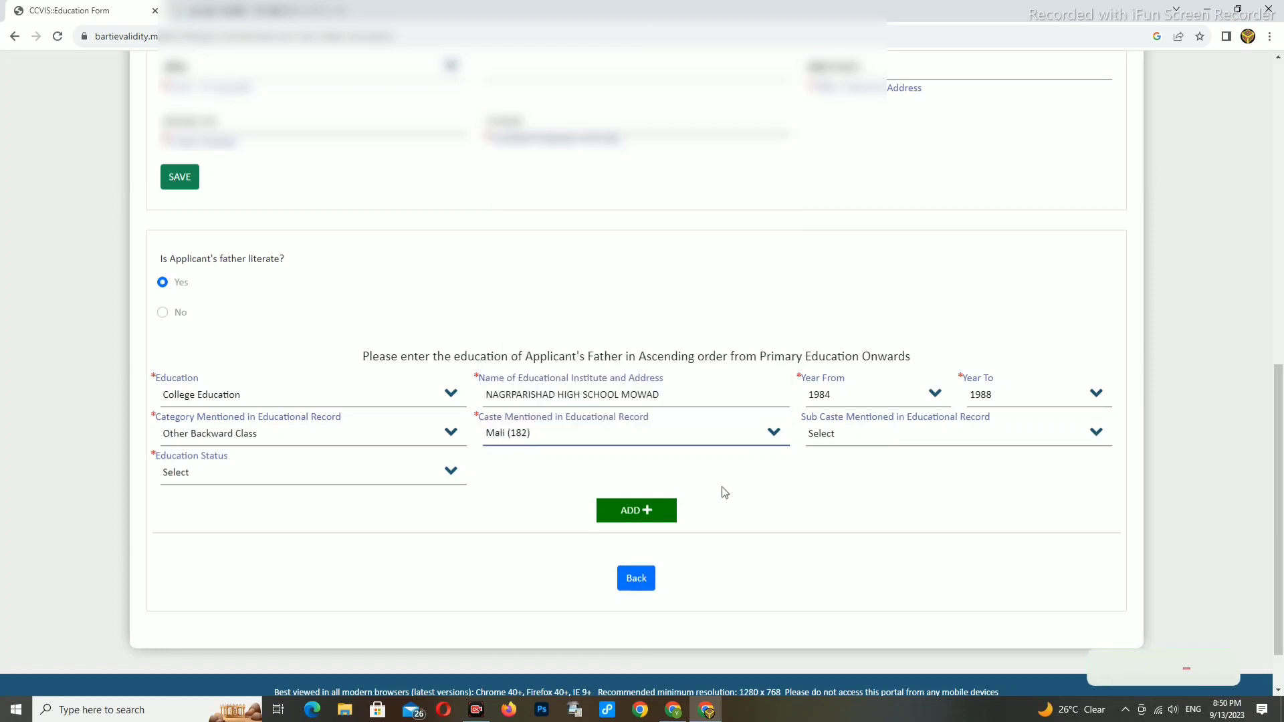
- Choose sub caste (182)(1)Phul Mali, status Completed, and add the father's education entry
left_click(849, 440)
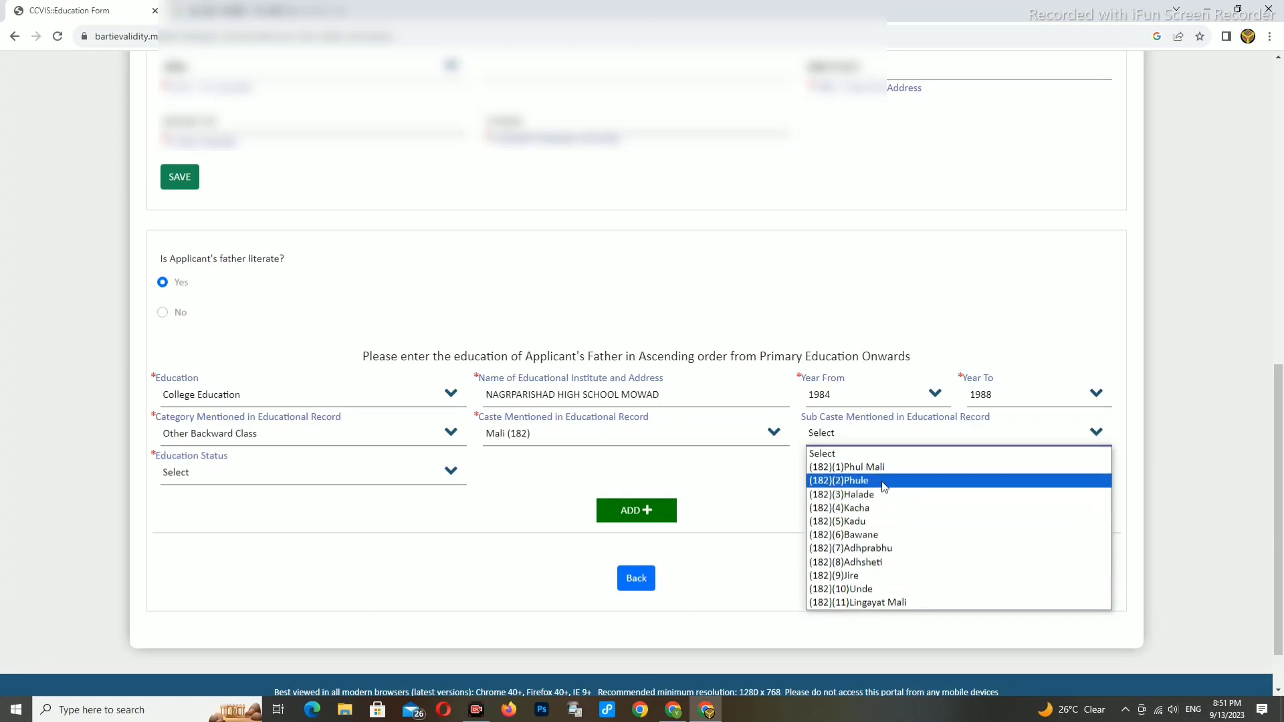
left_click(873, 471)
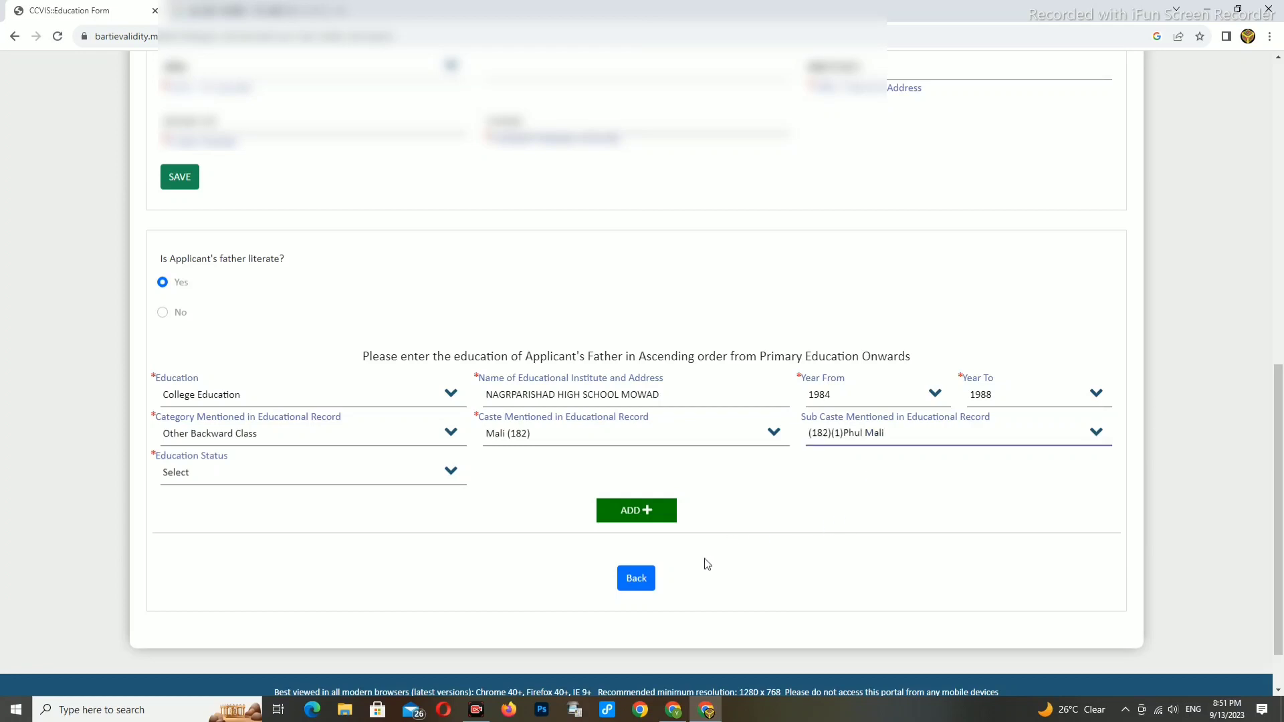
left_click(262, 478)
left_click(248, 506)
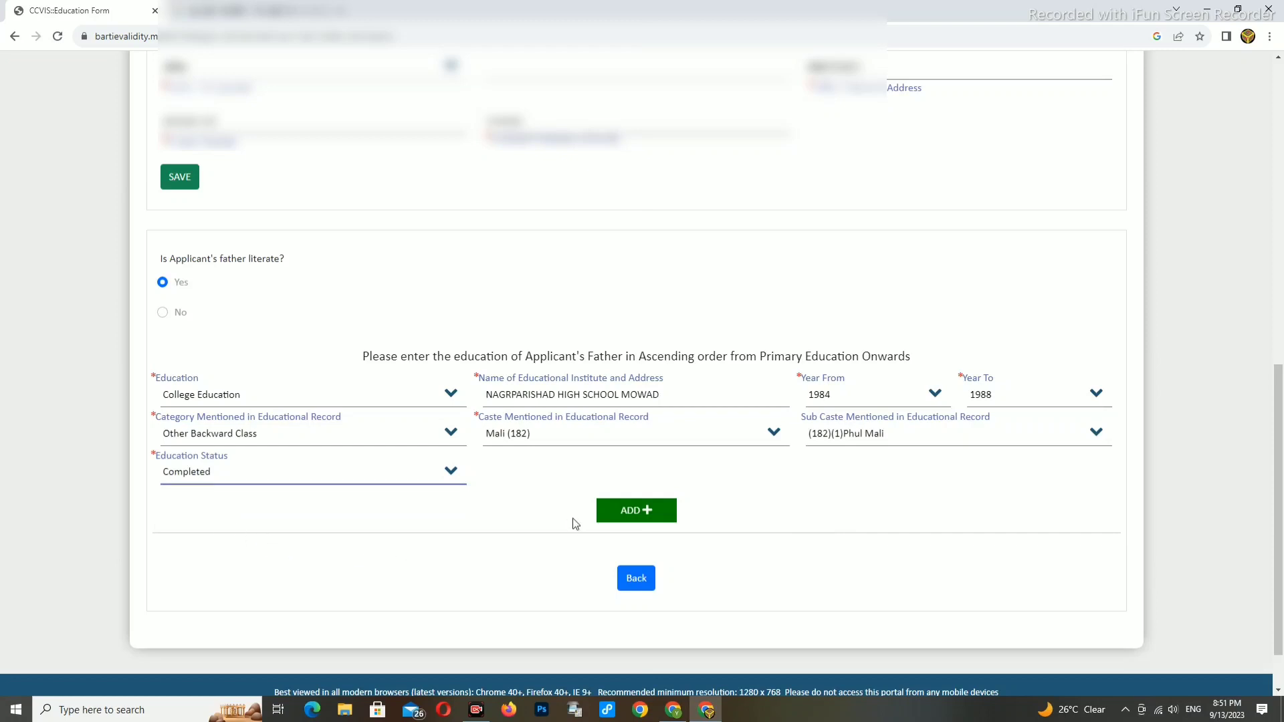
left_click(626, 517)
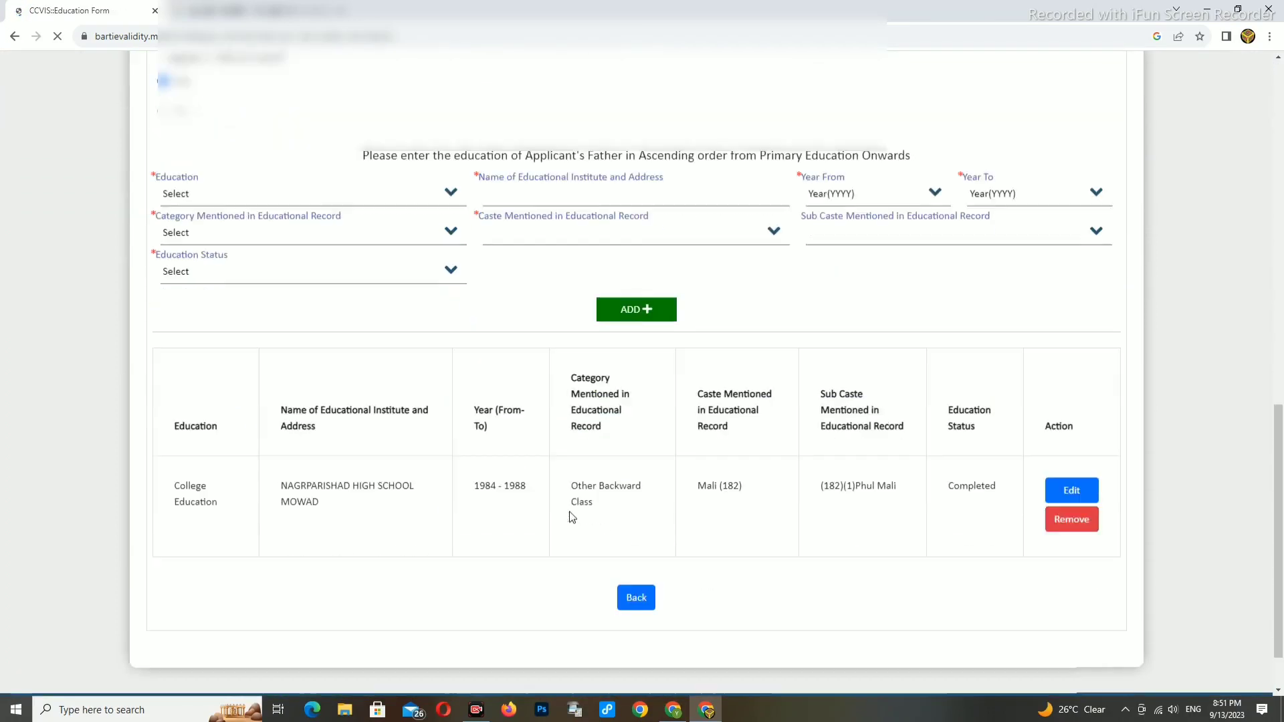
scroll(770, 515, "up", 10)
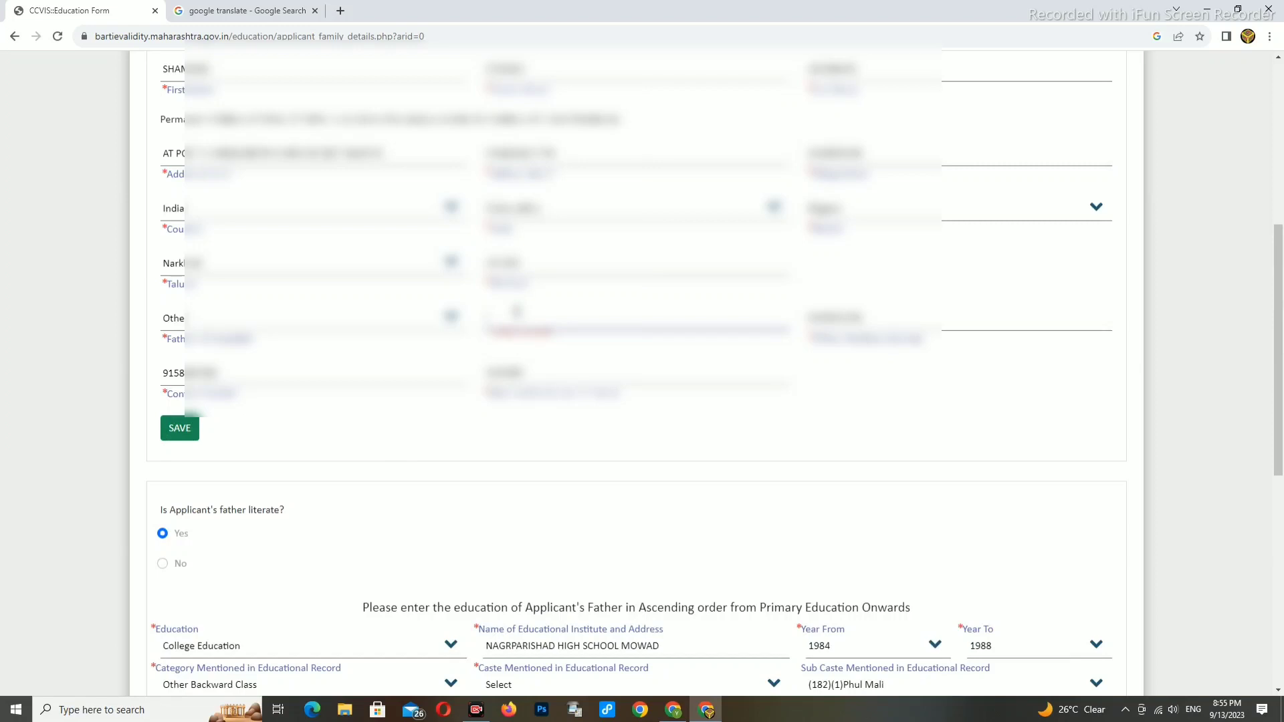
- Enter 50 in the missing required field and save the father's family details
left_click(516, 311)
type("50")
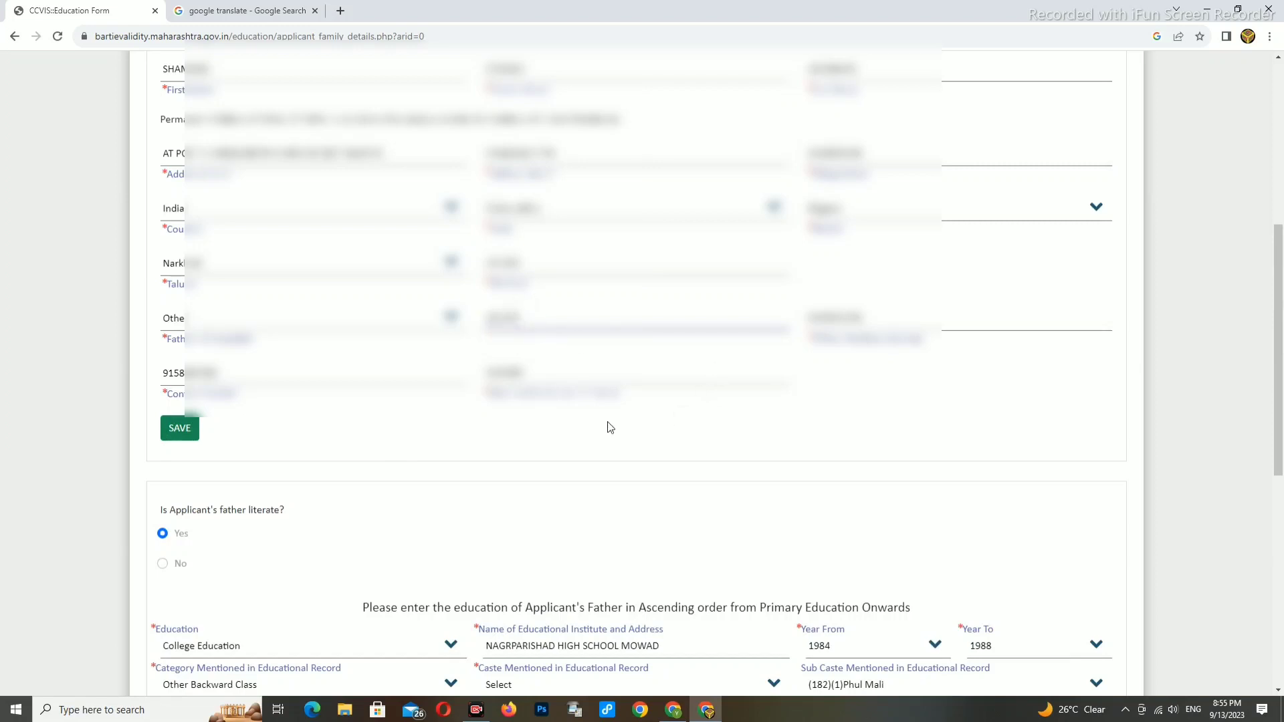
left_click(177, 429)
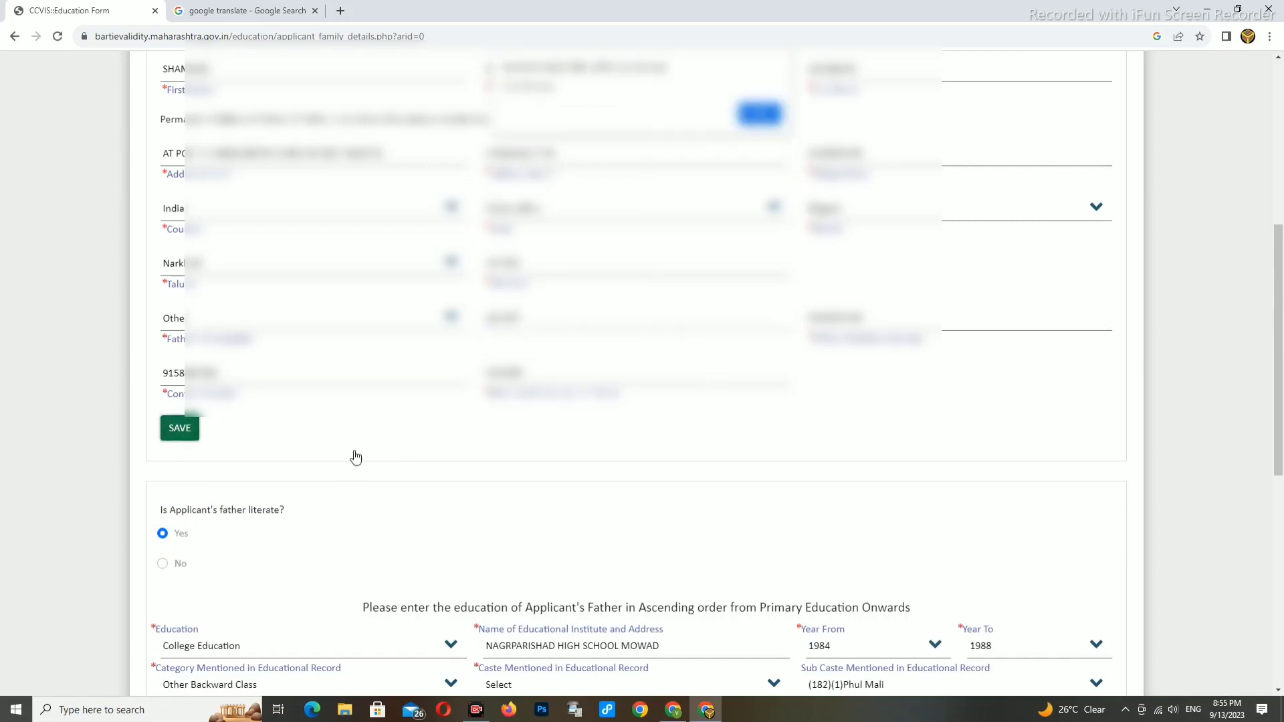
left_click(760, 113)
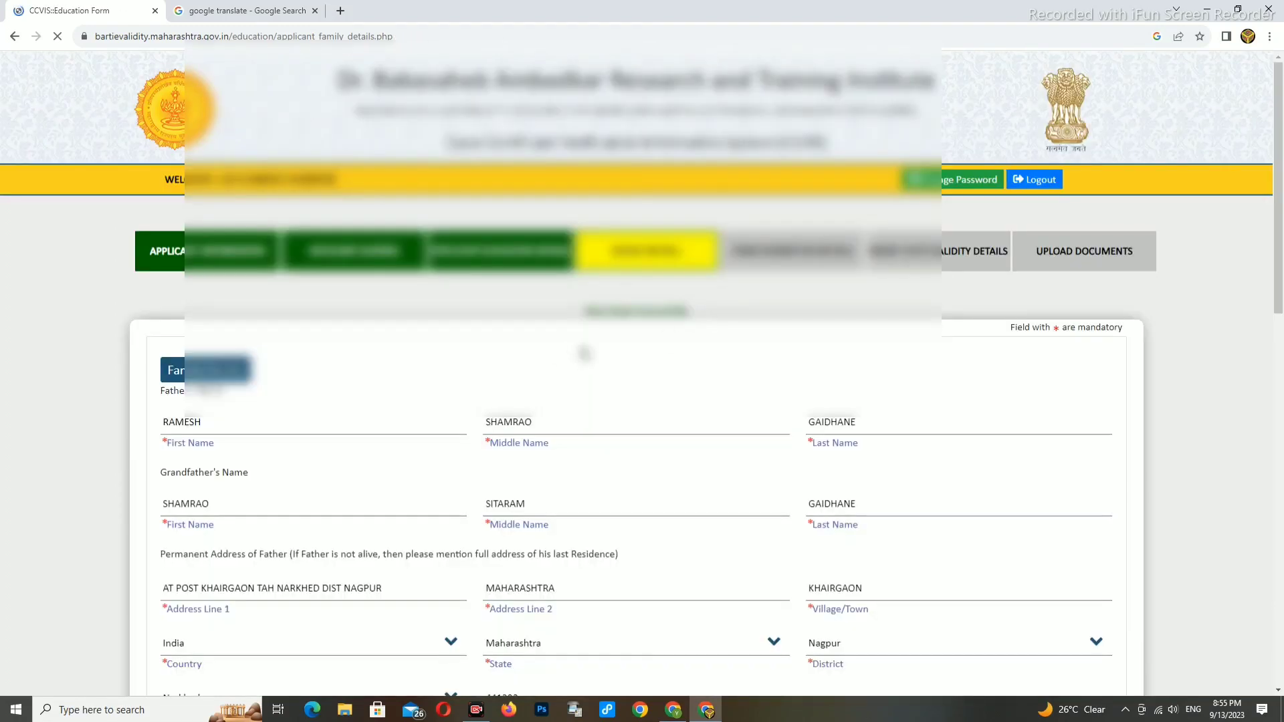
- Attempt to save and continue, then check the father's education row is still listed
scroll(614, 334, "down", 15)
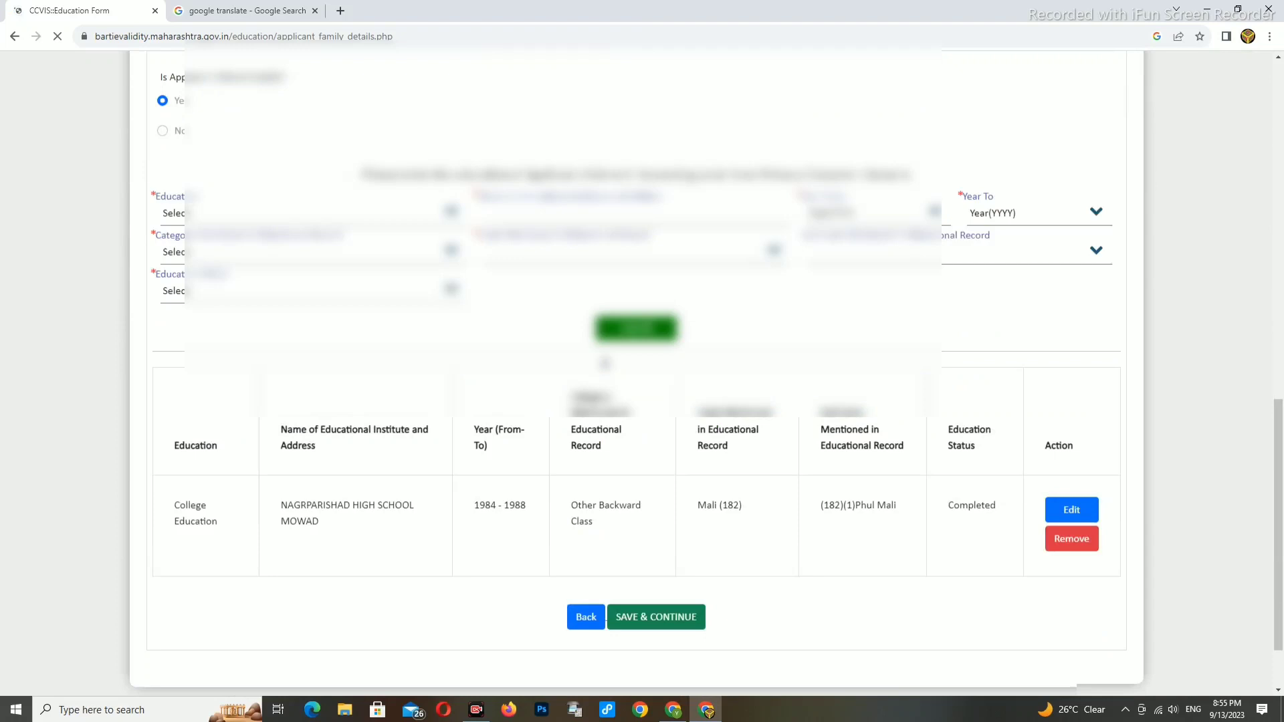
left_click(652, 535)
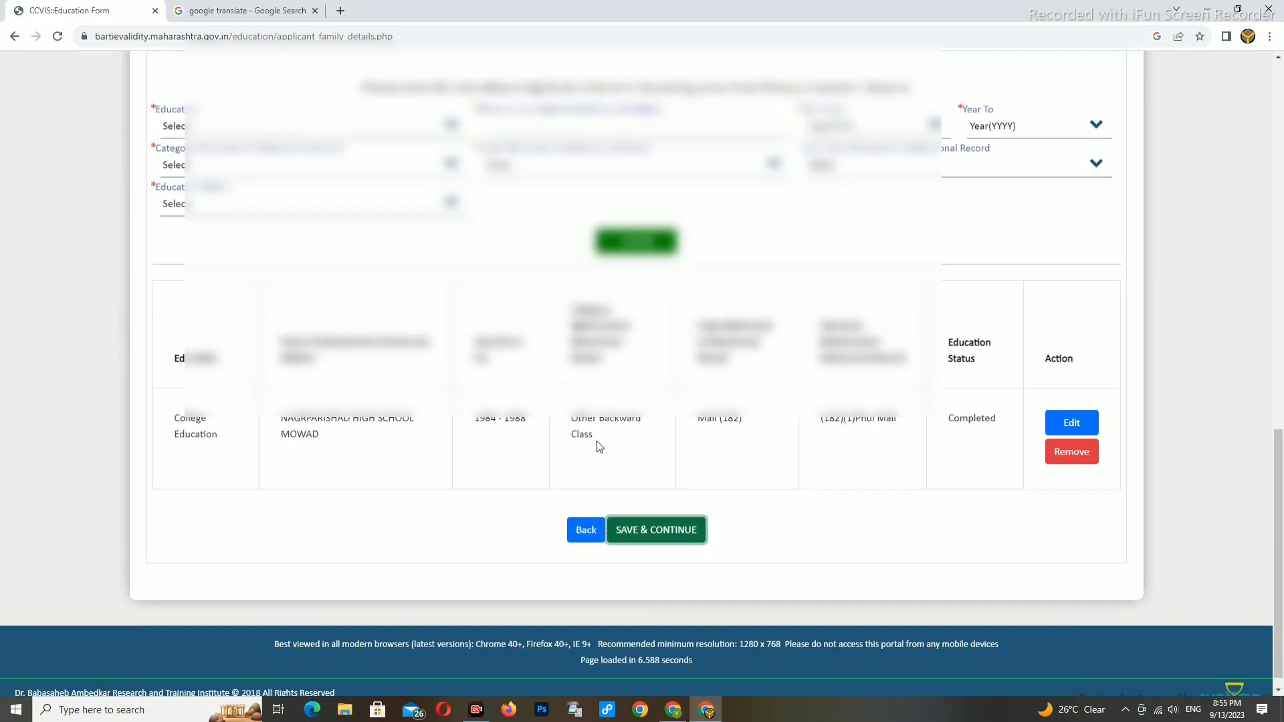
scroll(734, 391, "up", 15)
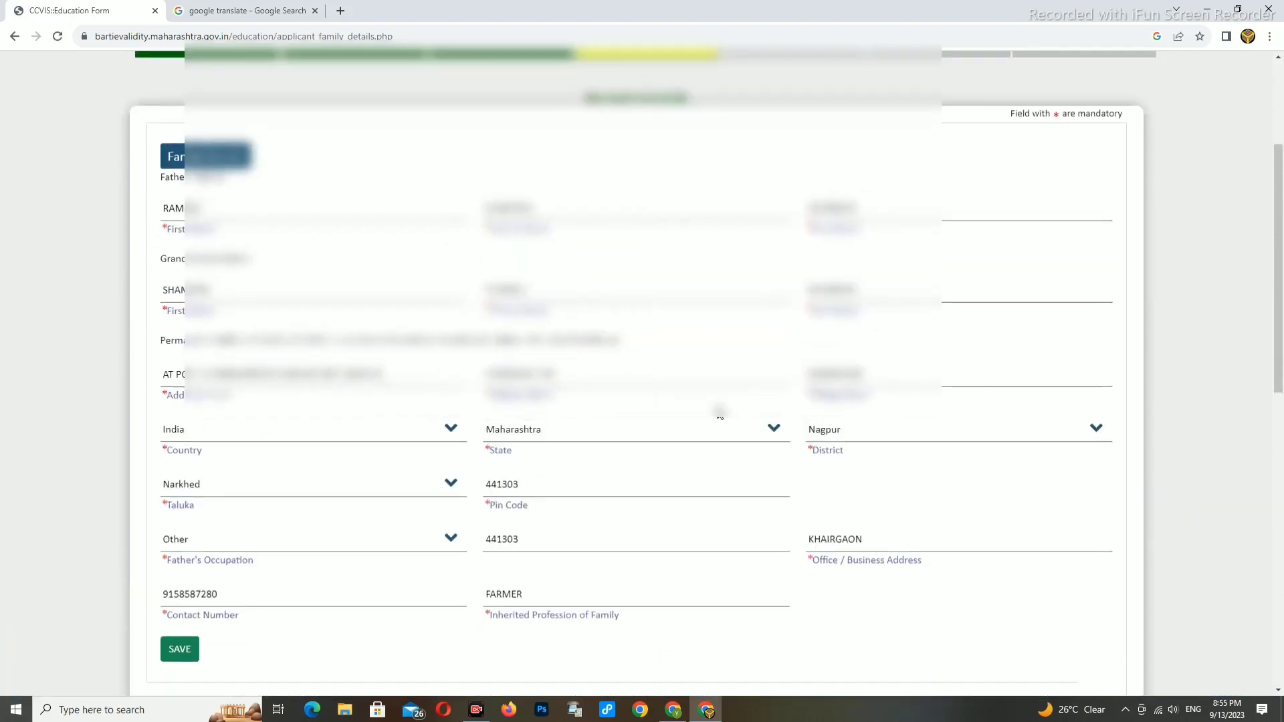
scroll(683, 409, "down", 7)
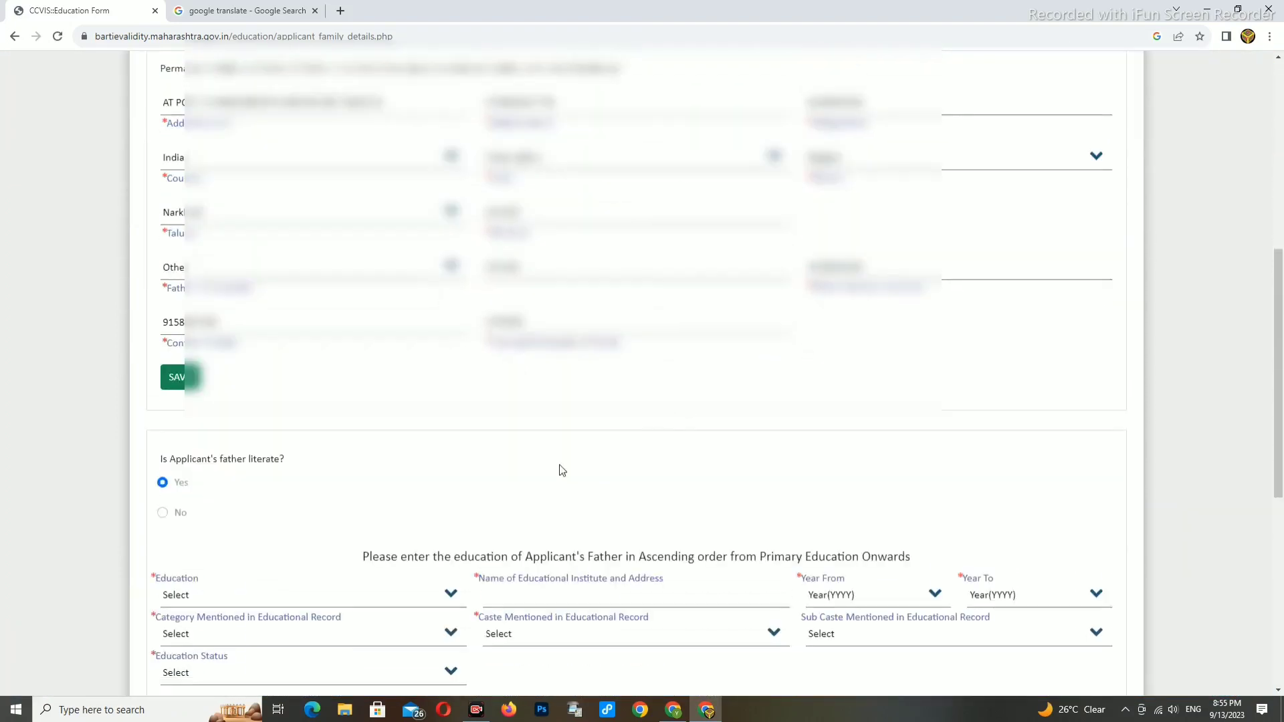
scroll(408, 411, "down", 1)
scroll(345, 375, "down", 2)
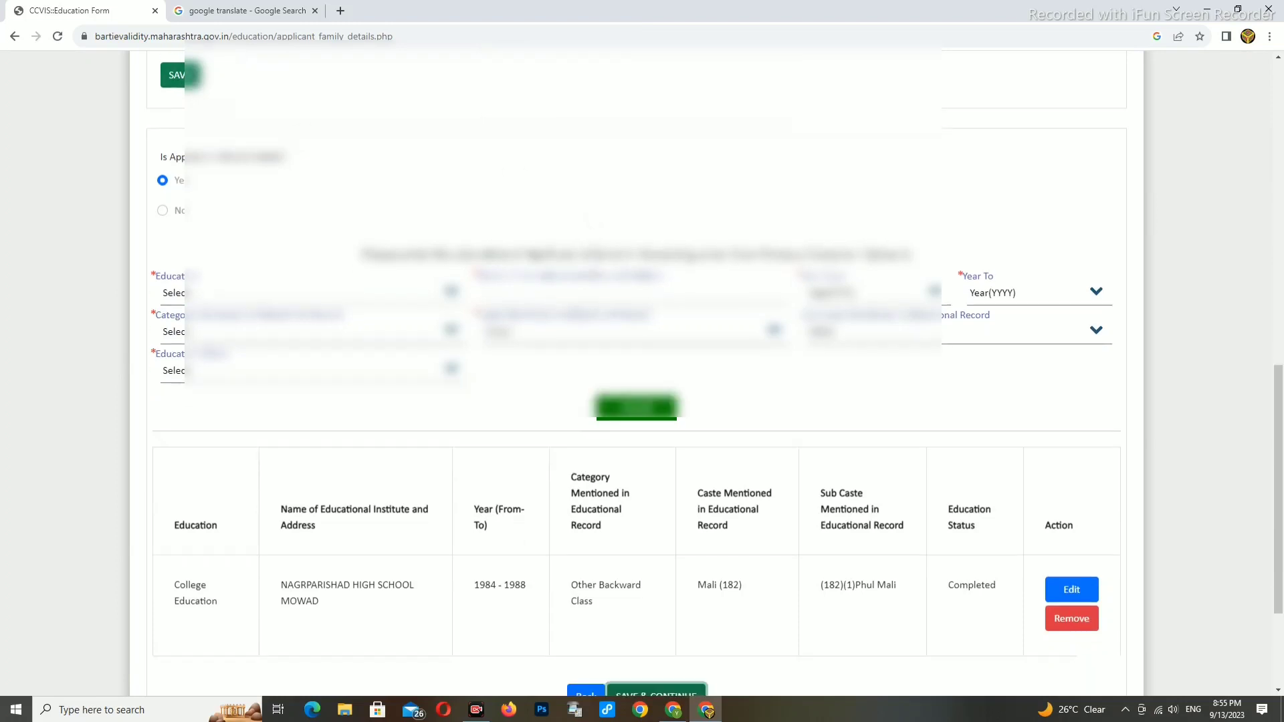
scroll(592, 260, "down", 3)
- Save the family details and continue to Family Migration Details
left_click(655, 519)
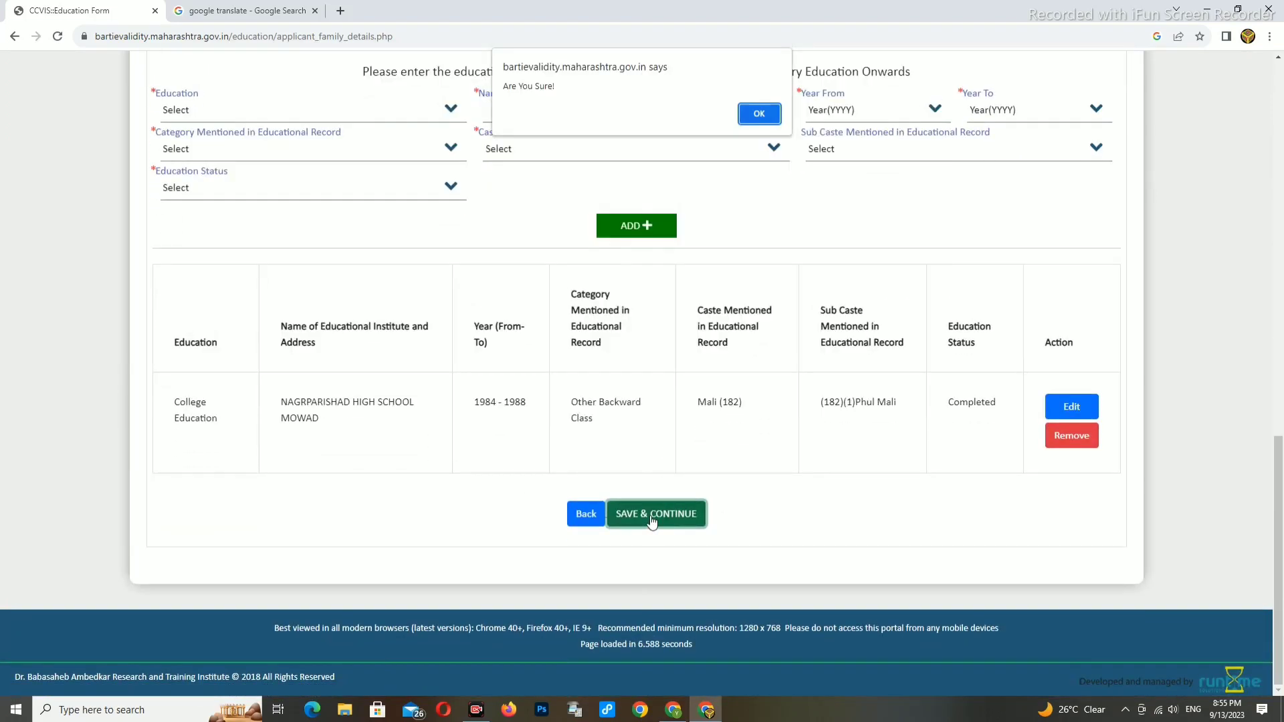
left_click(759, 114)
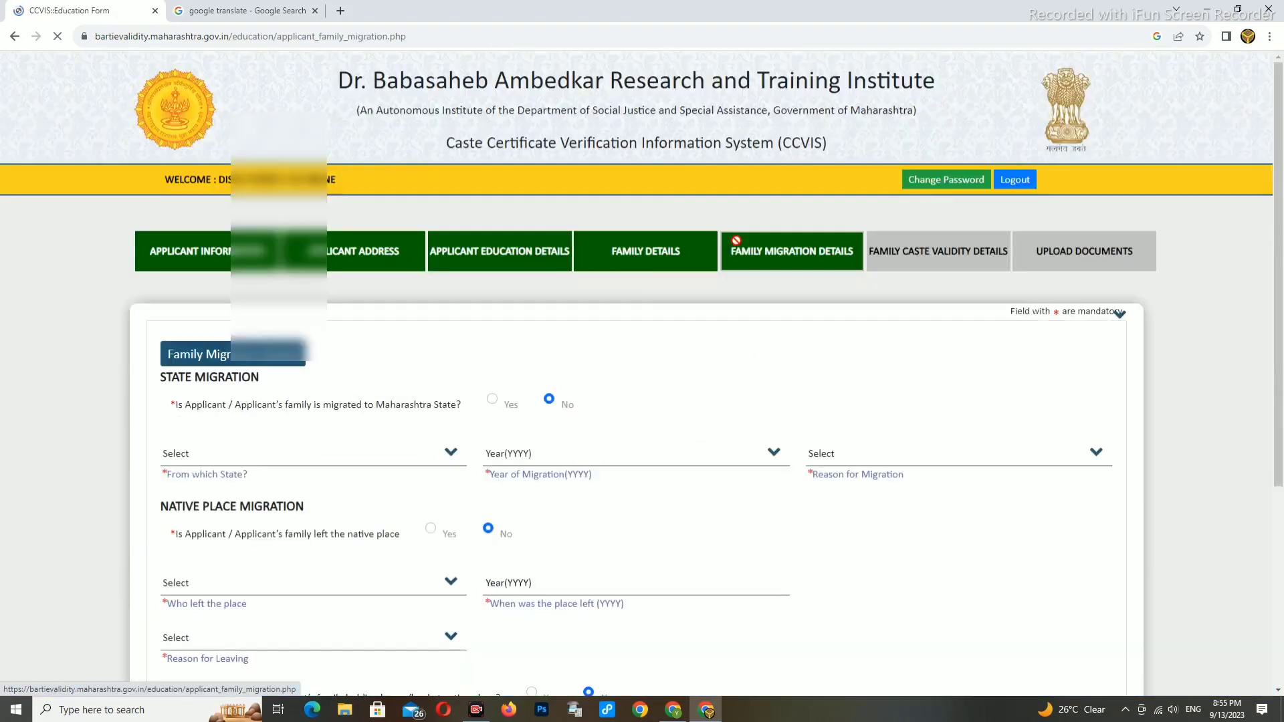
scroll(689, 344, "down", 2)
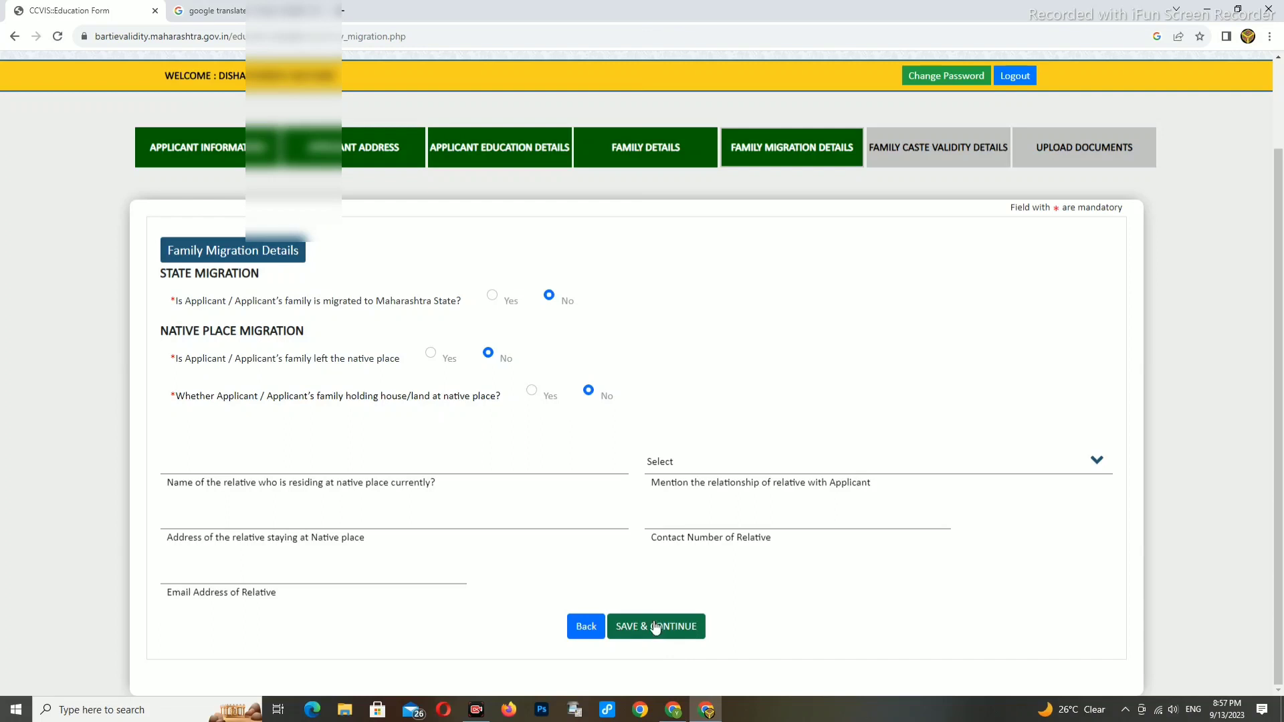
- Save the migration details with every answer left at No
left_click(655, 627)
left_click(759, 114)
scroll(759, 294, "down", 2)
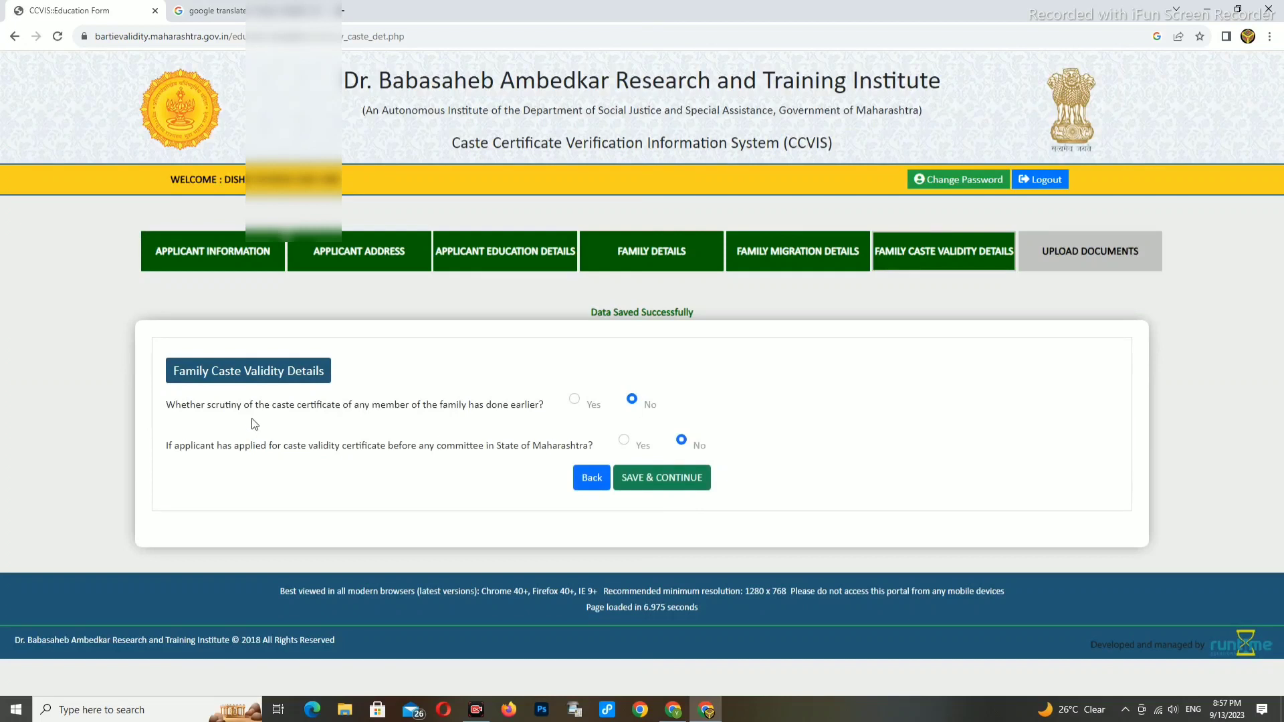
- Answer Yes to prior family caste scrutiny and add the relative's name as Brother
left_click(574, 399)
left_click(278, 441)
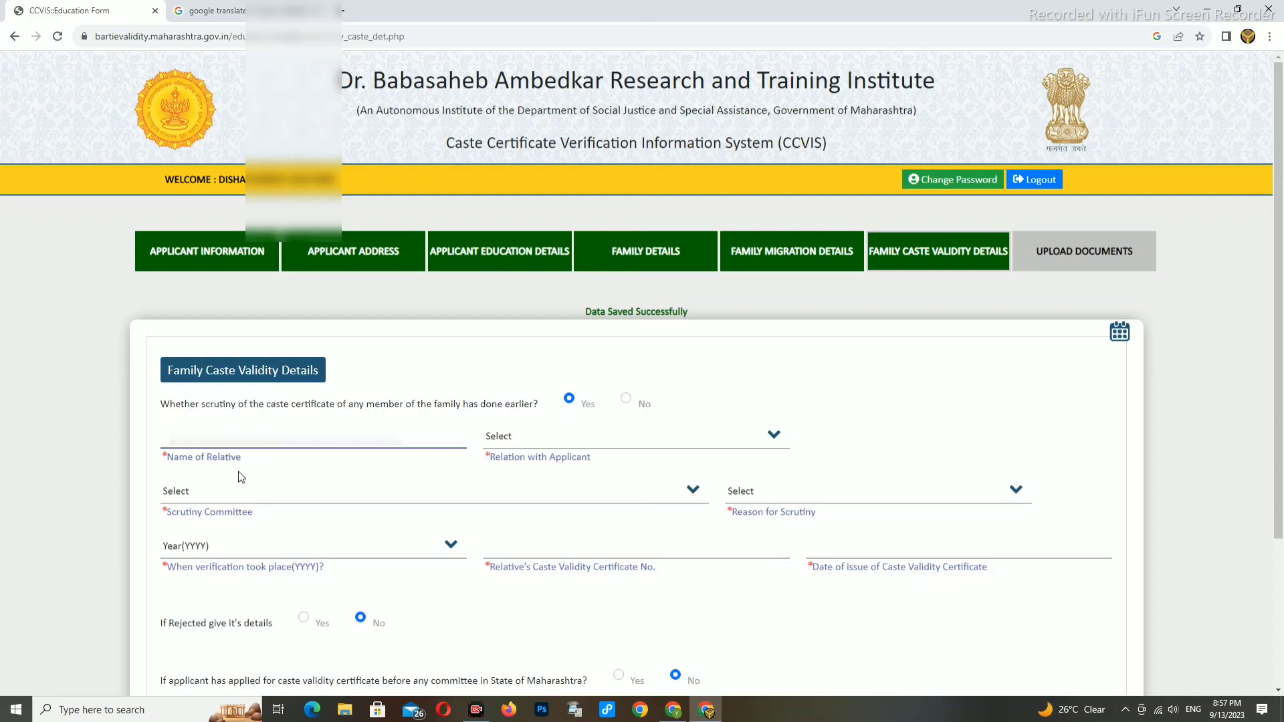
key("ctrl+v")
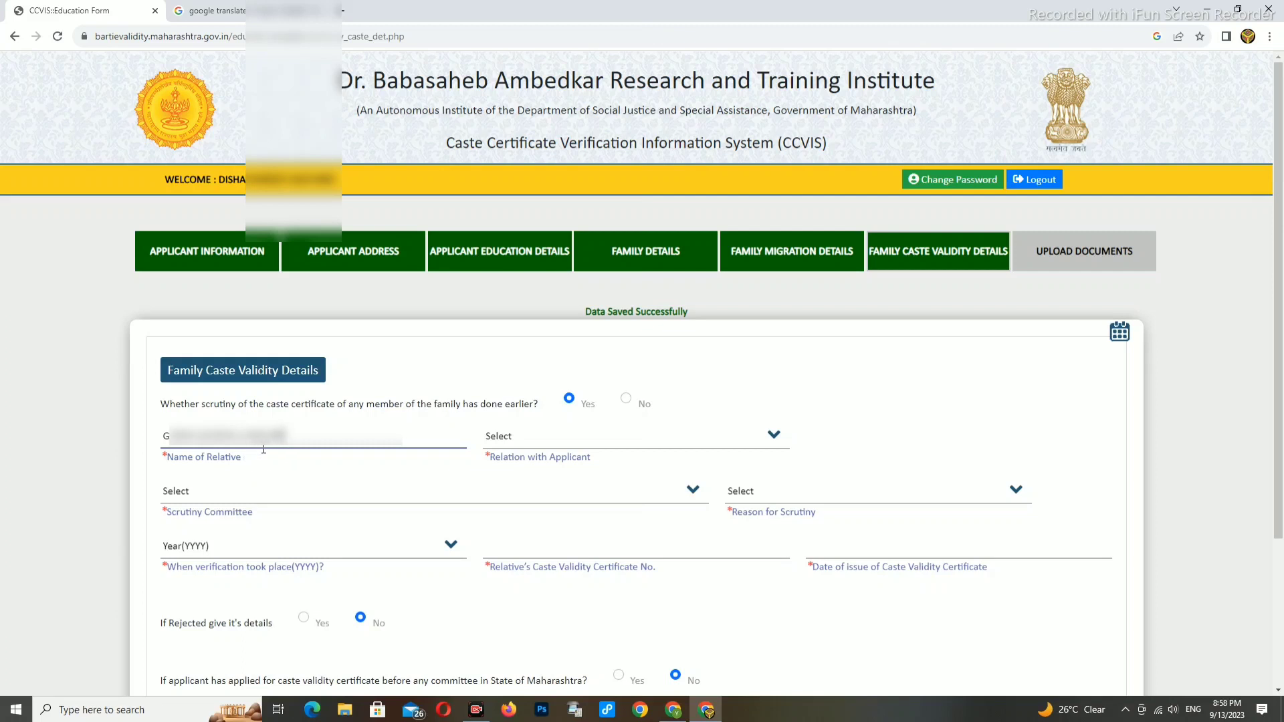
left_click(506, 443)
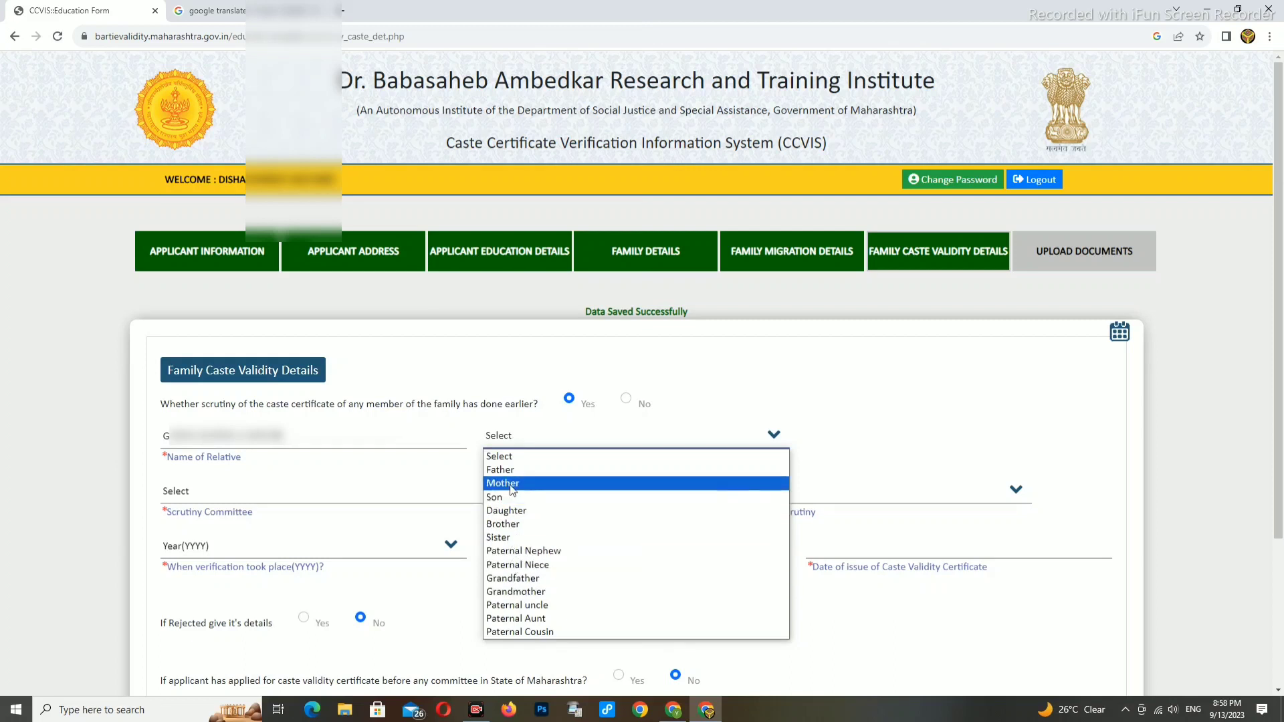
left_click(511, 524)
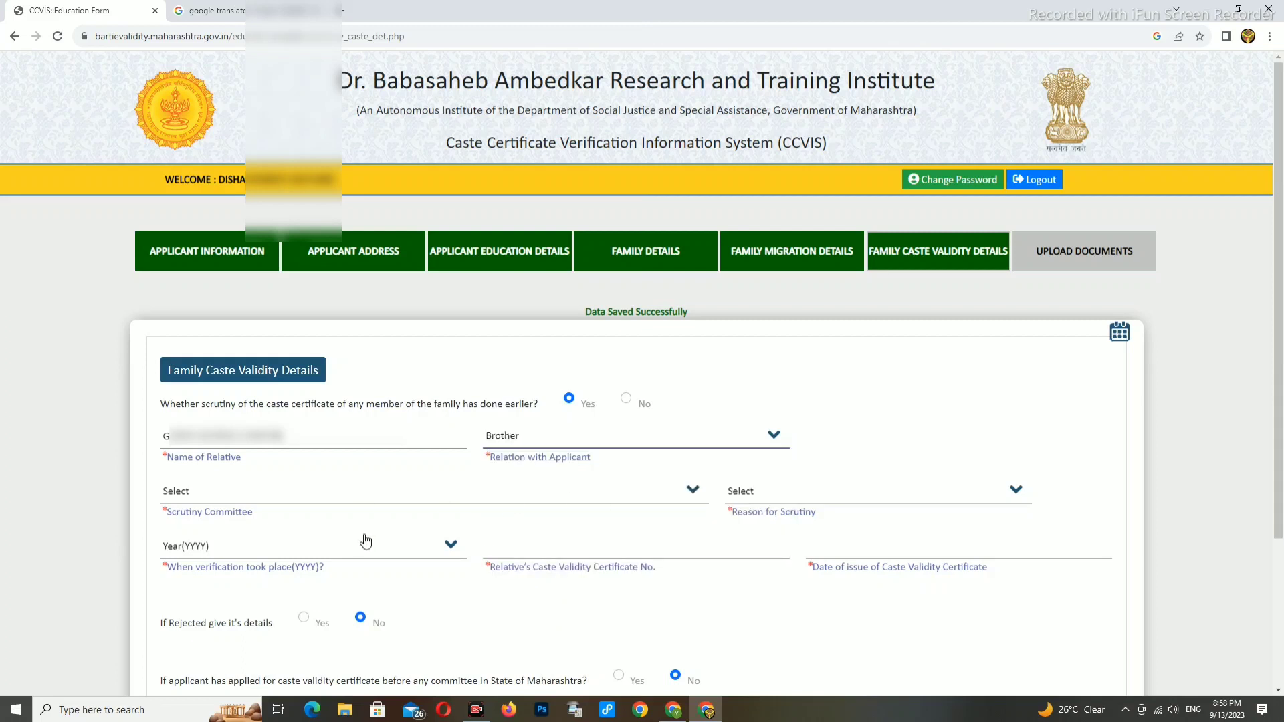
- Choose the DISTRICT NAGPUR committee and reason 'For Professional Education after Std. X / XII'
left_click(235, 496)
left_click(341, 522)
left_click(205, 498)
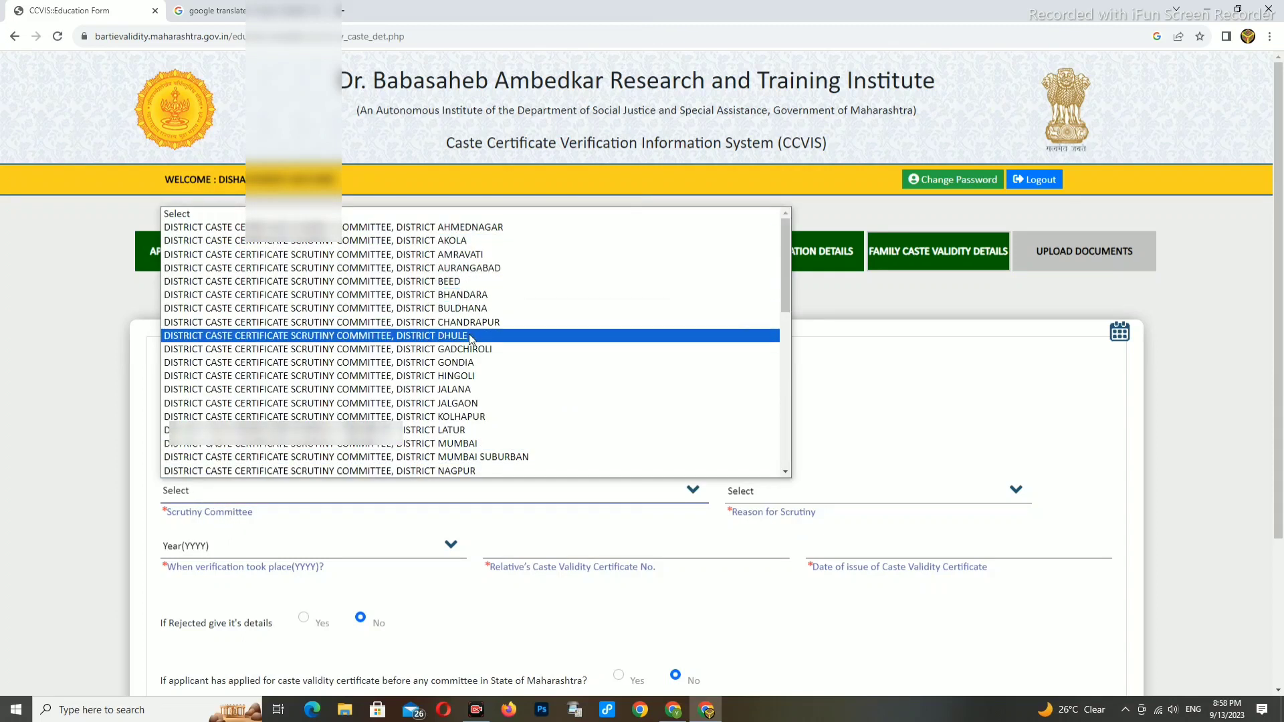
scroll(432, 385, "down", 2)
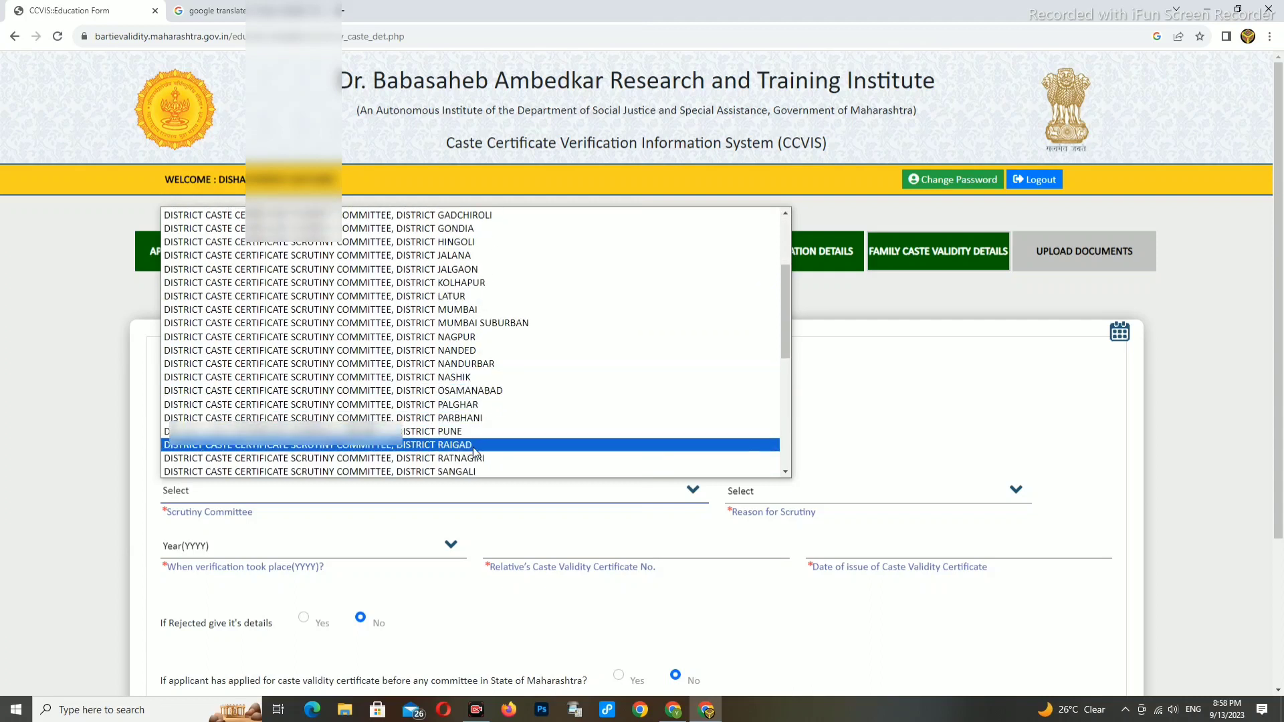
scroll(472, 448, "down", 2)
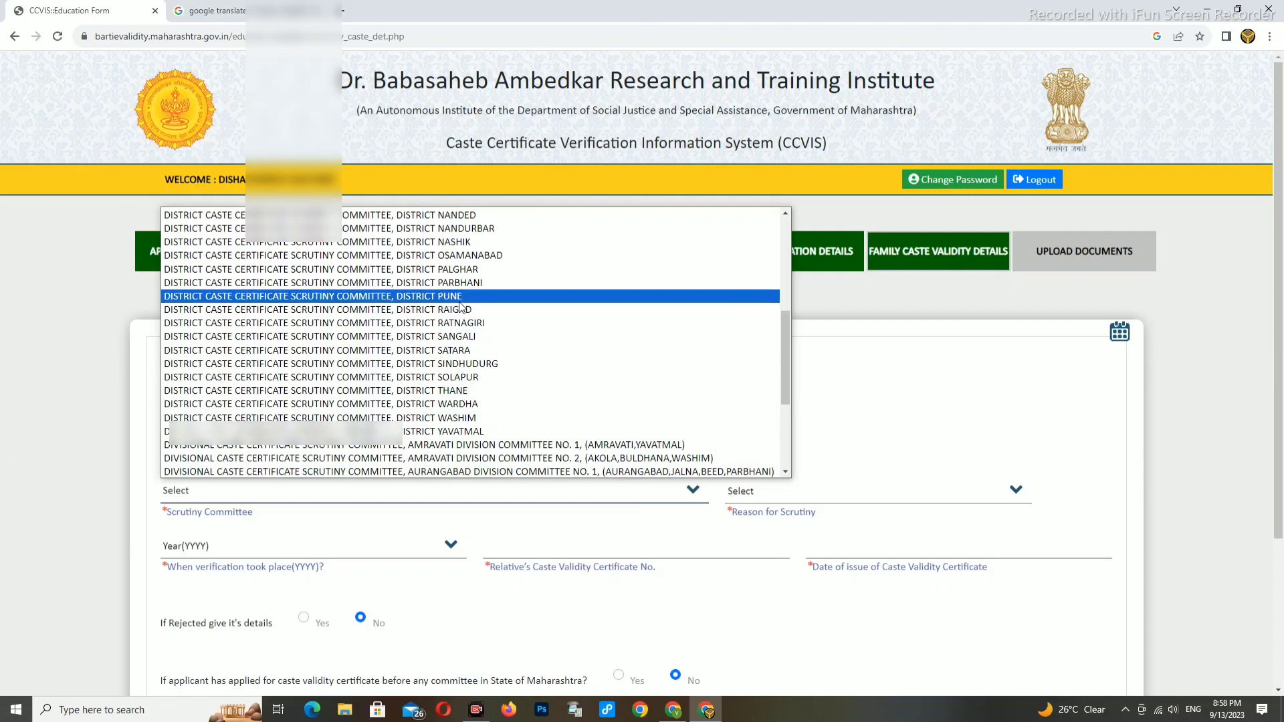
scroll(461, 306, "up", 2)
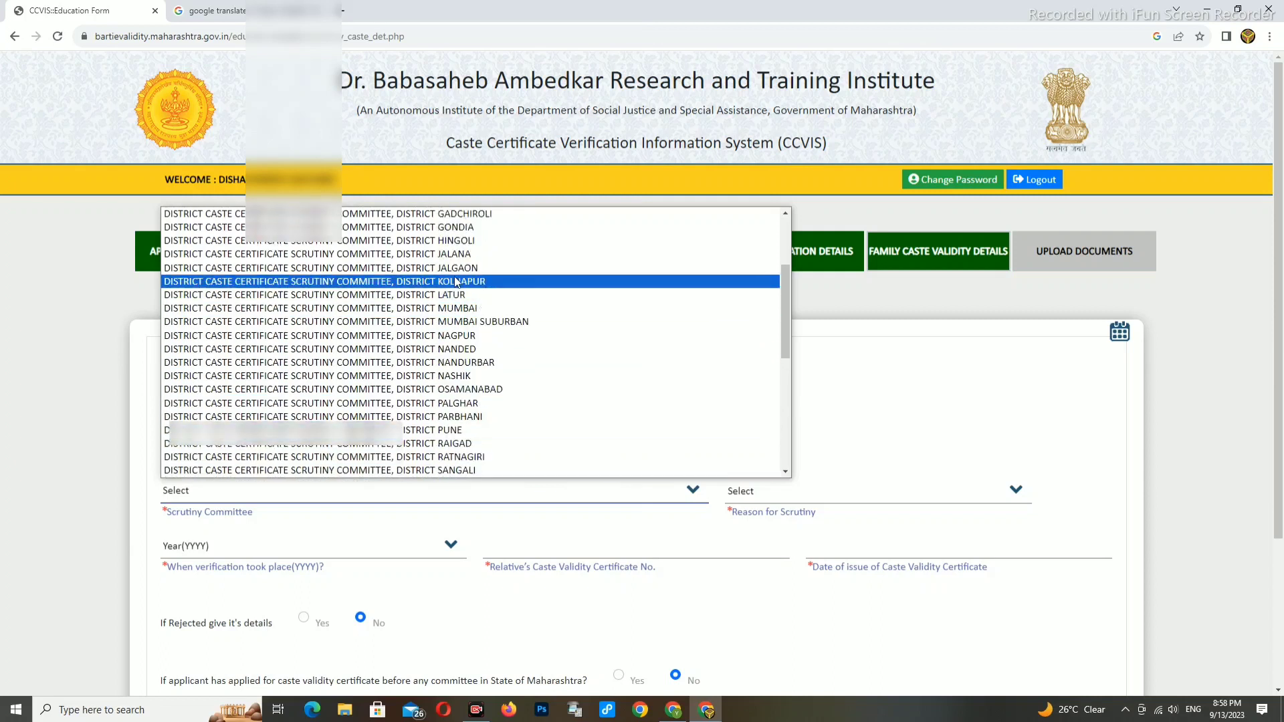
left_click(457, 336)
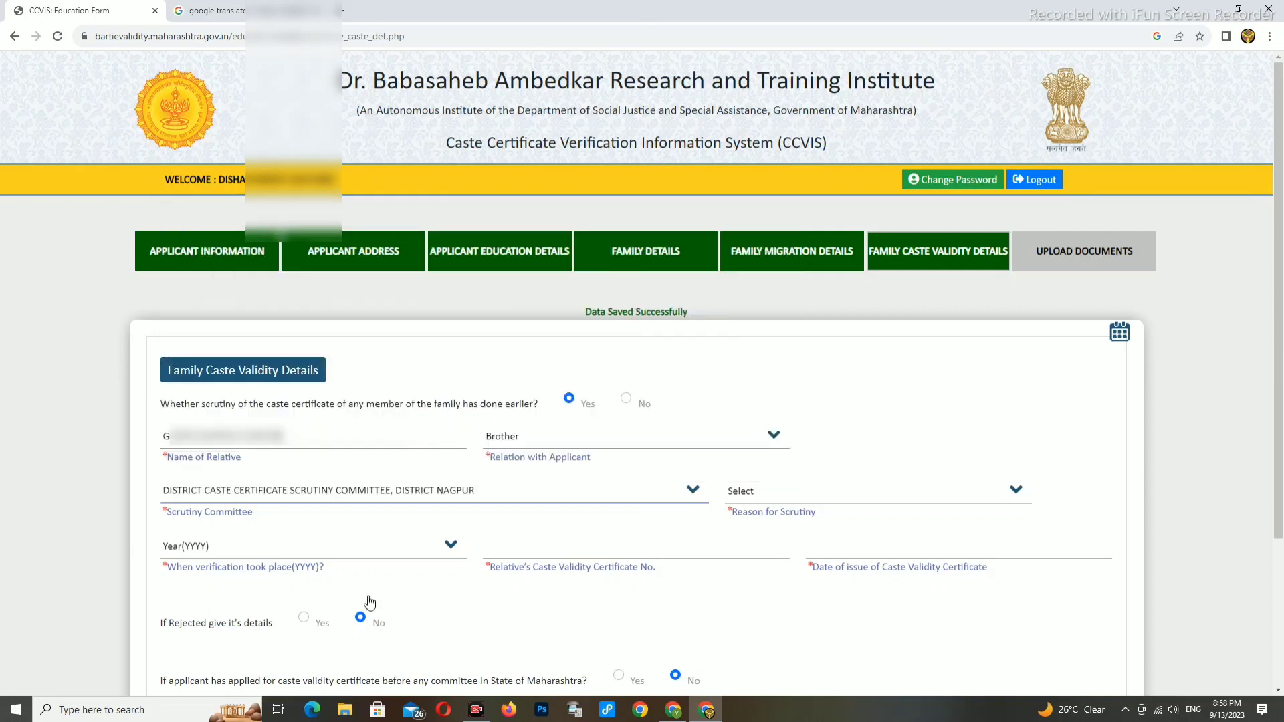
left_click(753, 493)
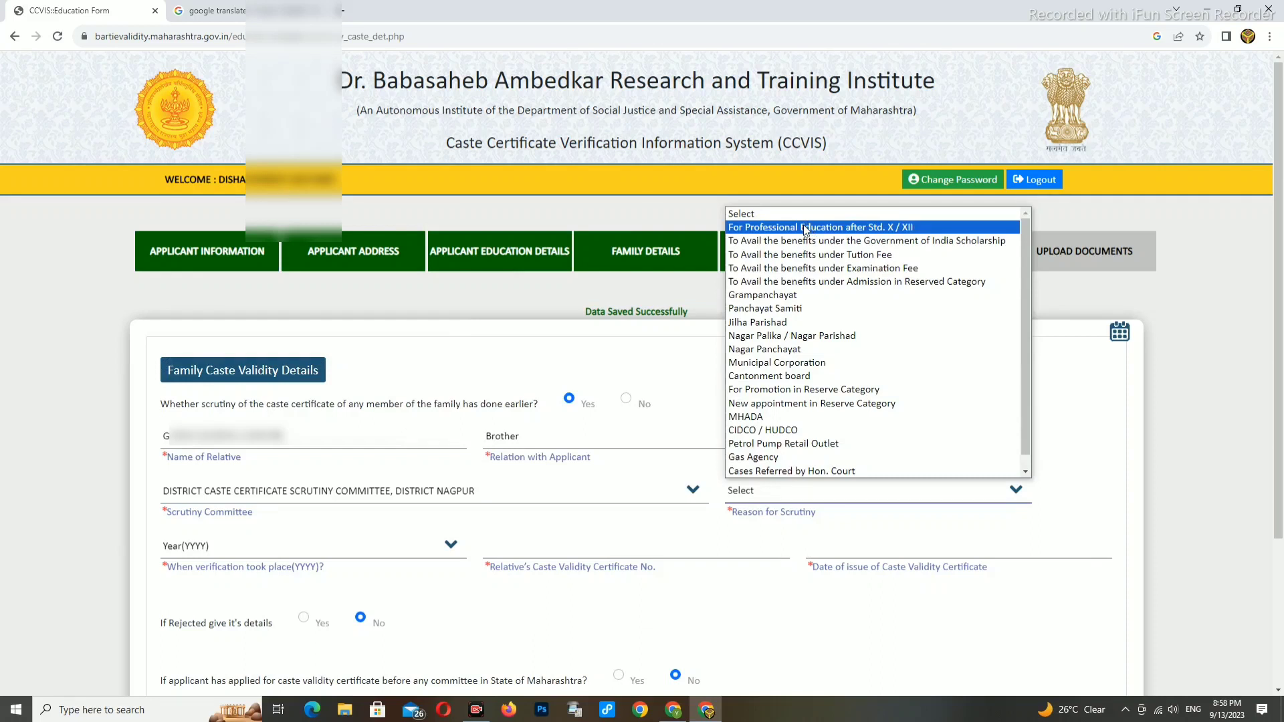
left_click(865, 227)
scroll(759, 531, "down", 1)
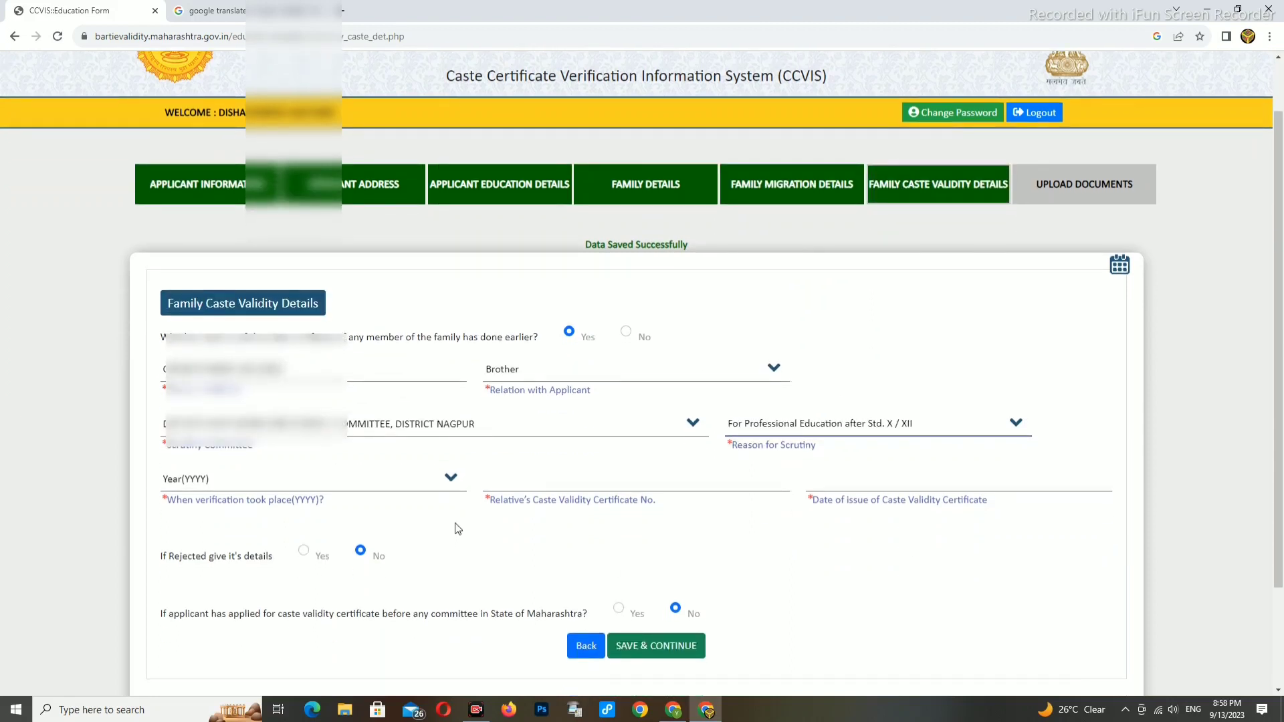
- Set the verification year to 2021 and enter relative's certificate number FCV1234567
left_click(232, 478)
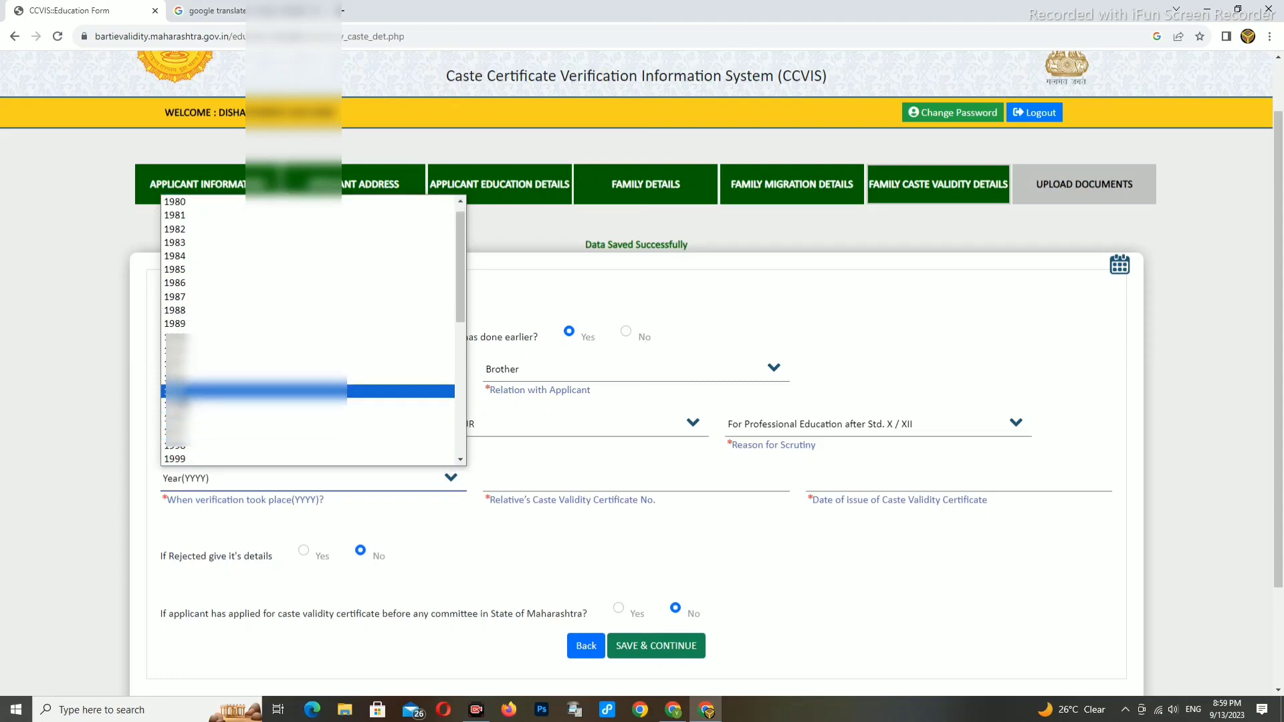
scroll(184, 406, "down", 5)
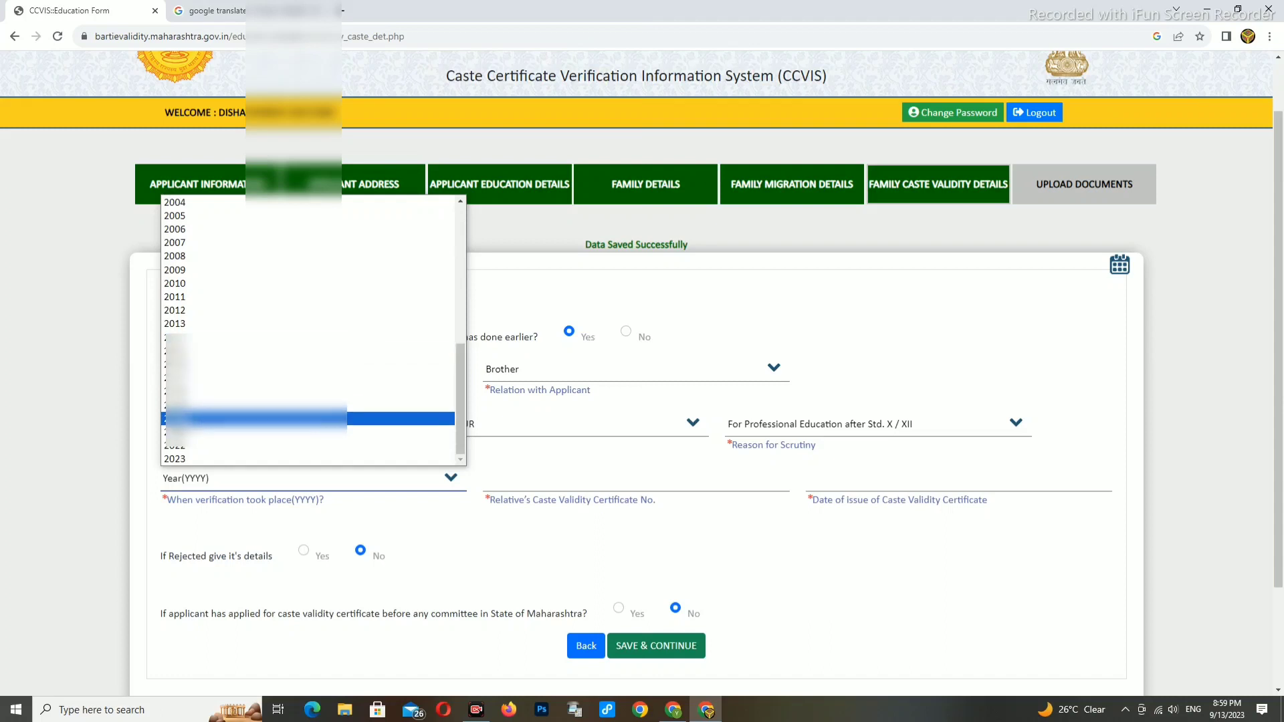
left_click(184, 431)
left_click(529, 481)
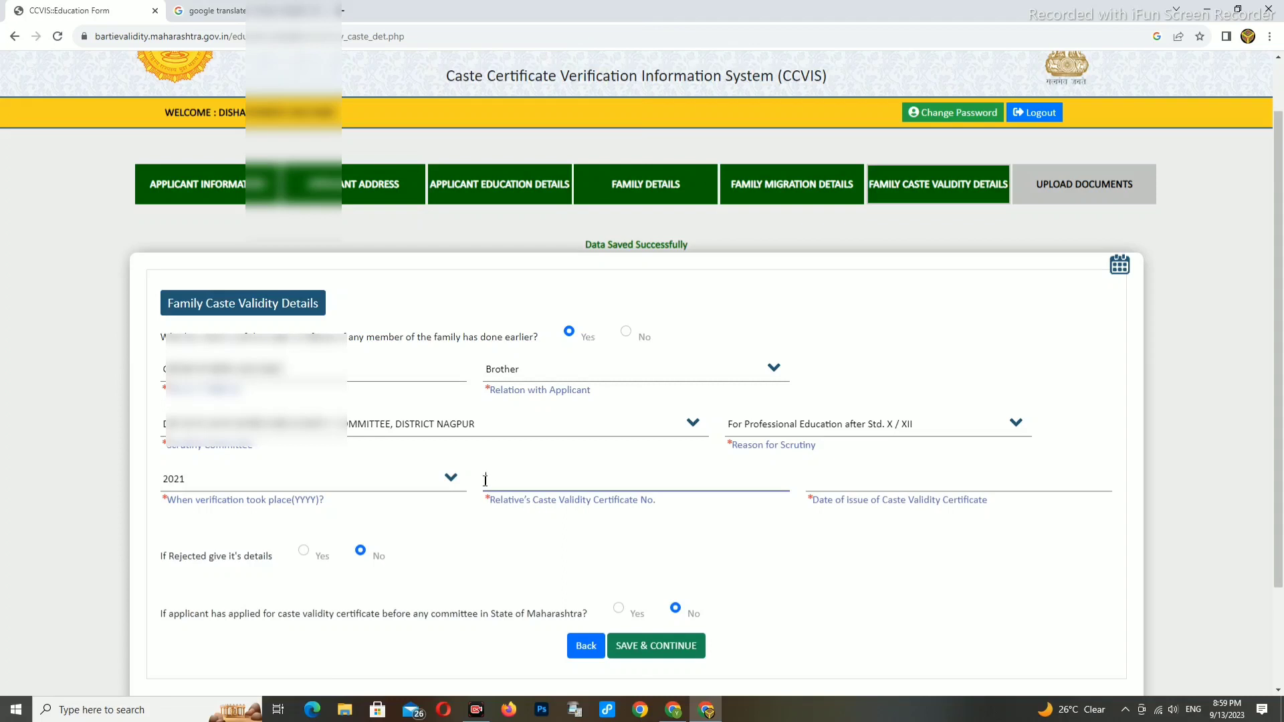
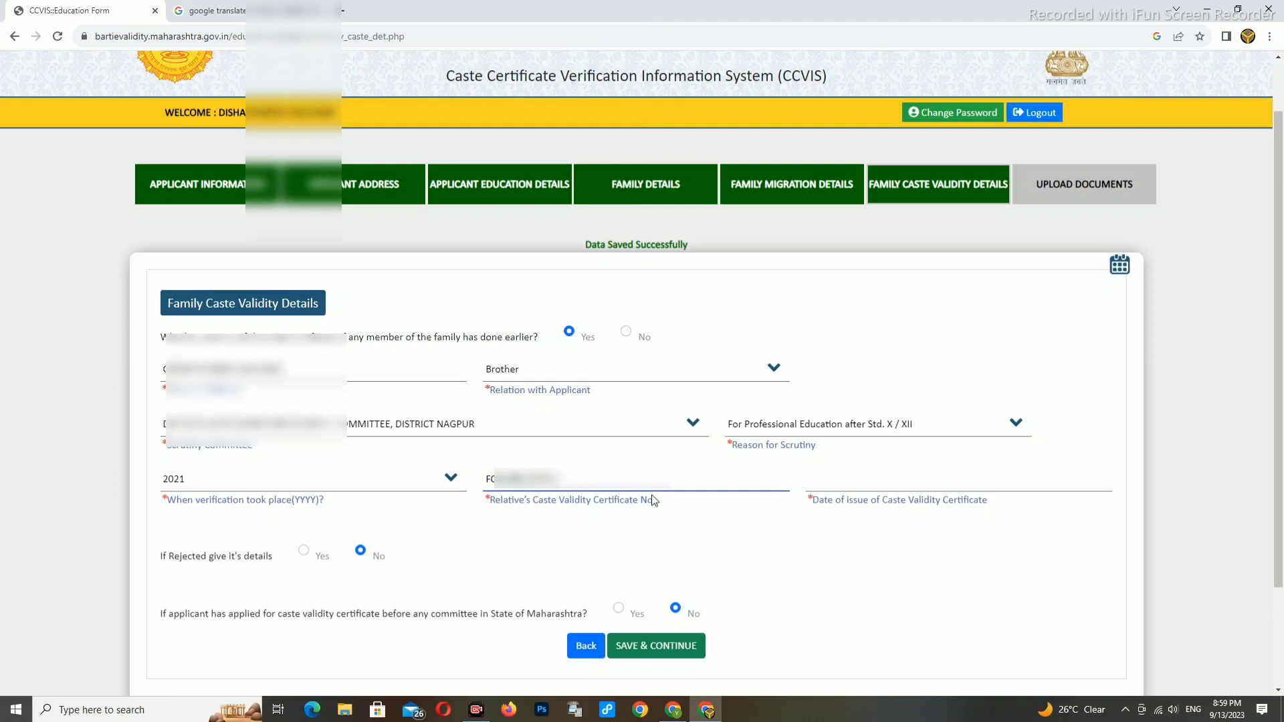
- Set the certificate's date of issue to 14/09/2021 using the calendar
left_click(838, 480)
left_click(916, 513)
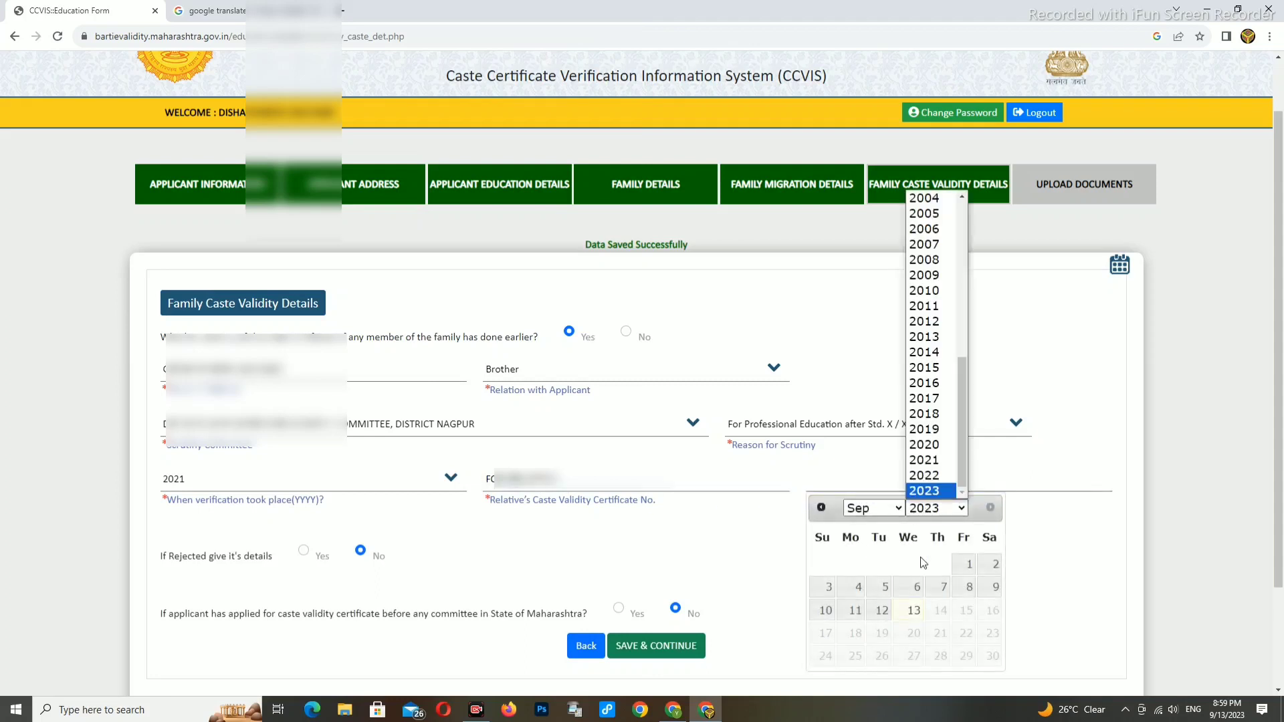
left_click(930, 460)
left_click(880, 507)
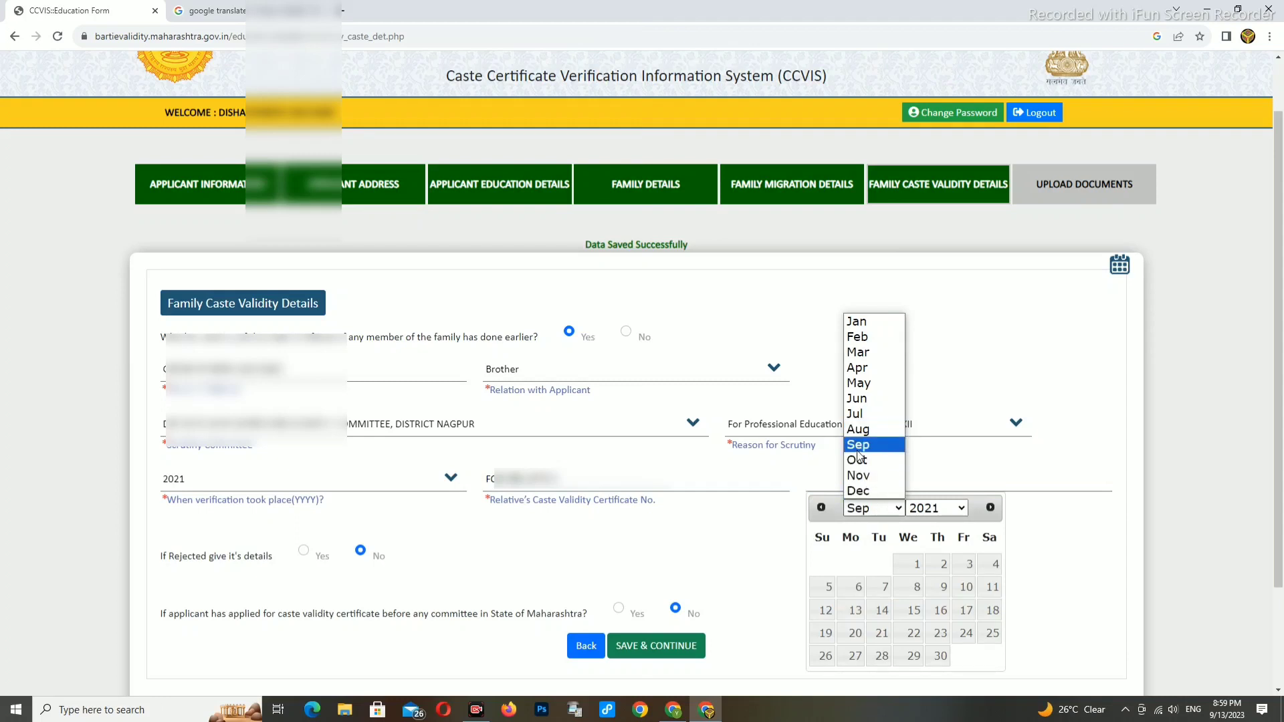
left_click(860, 447)
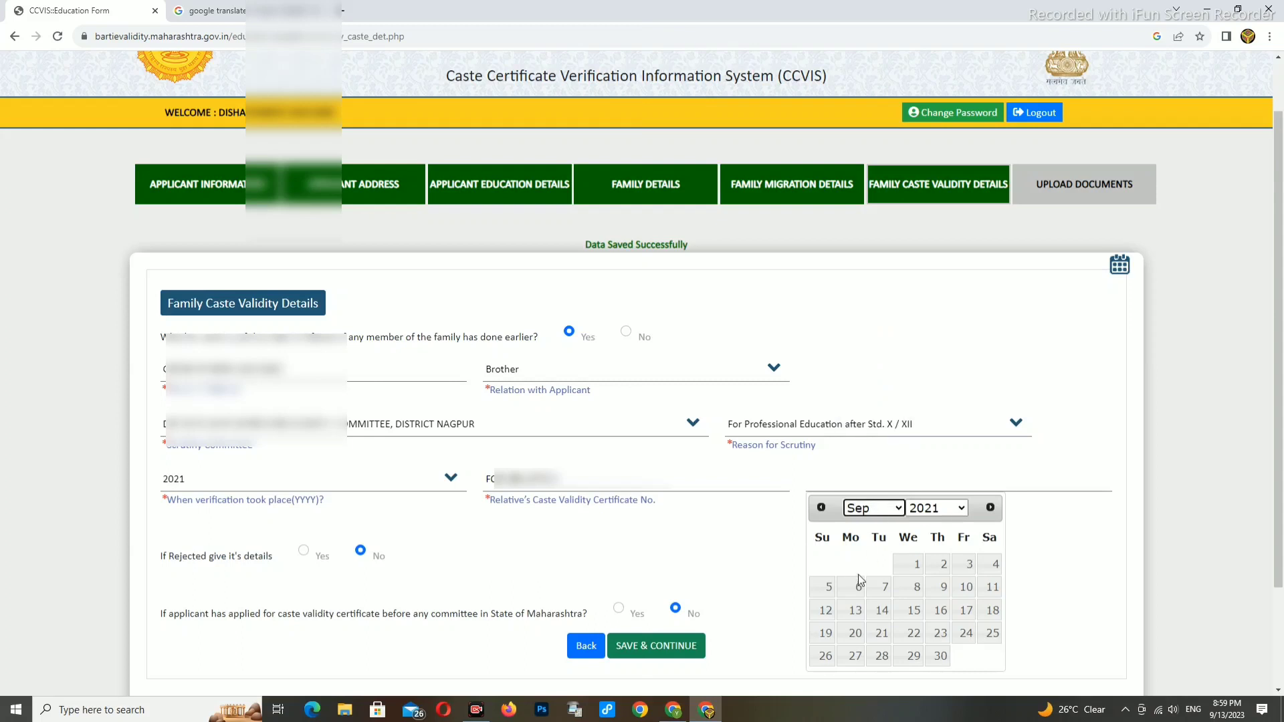
left_click(880, 610)
scroll(809, 585, "down", 1)
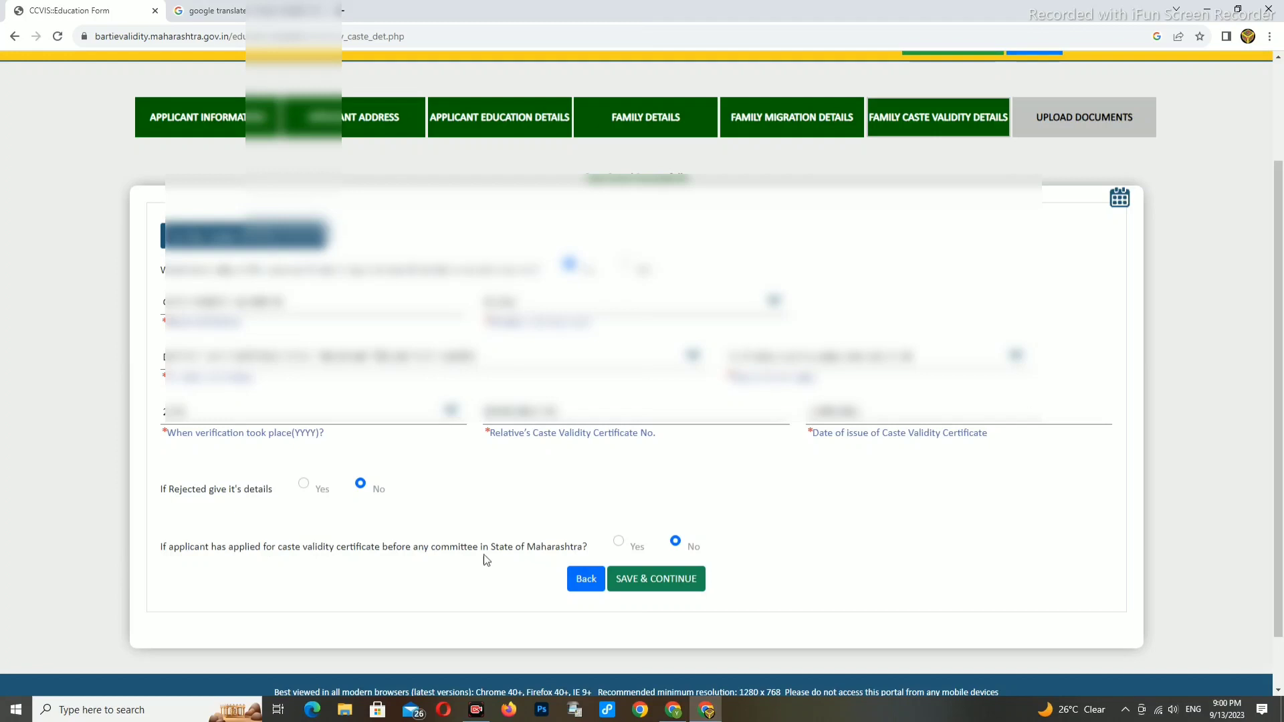
- Save the family caste validity details and confirm to reach Upload Documents
left_click(664, 583)
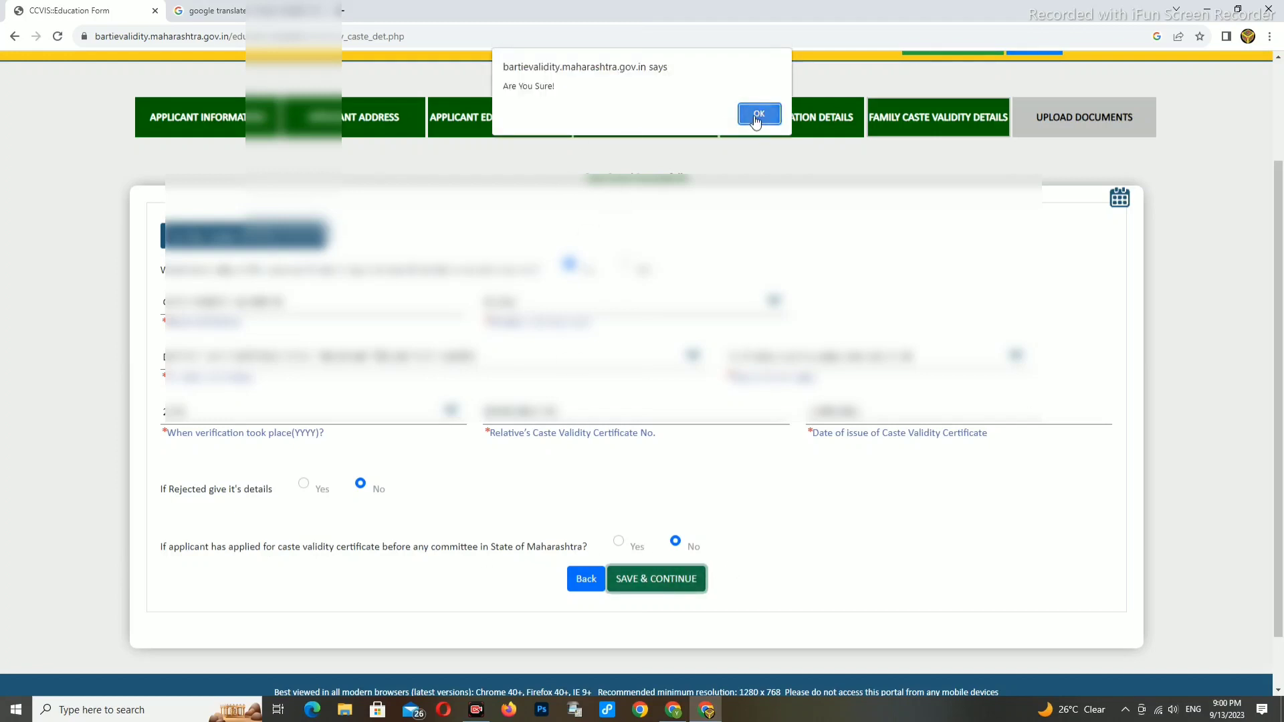
left_click(755, 115)
scroll(588, 428, "down", 2)
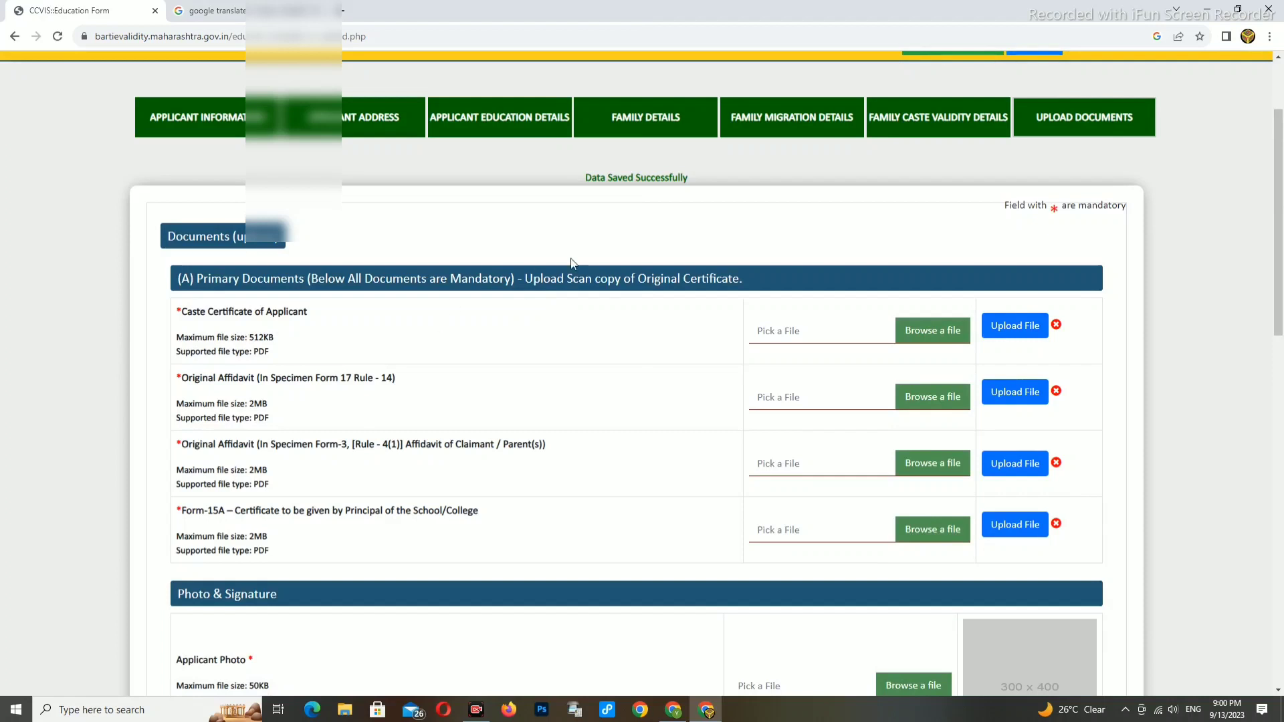
- Upload the caste certificate PDF IMG_20230913_0001.pdf
left_click(809, 326)
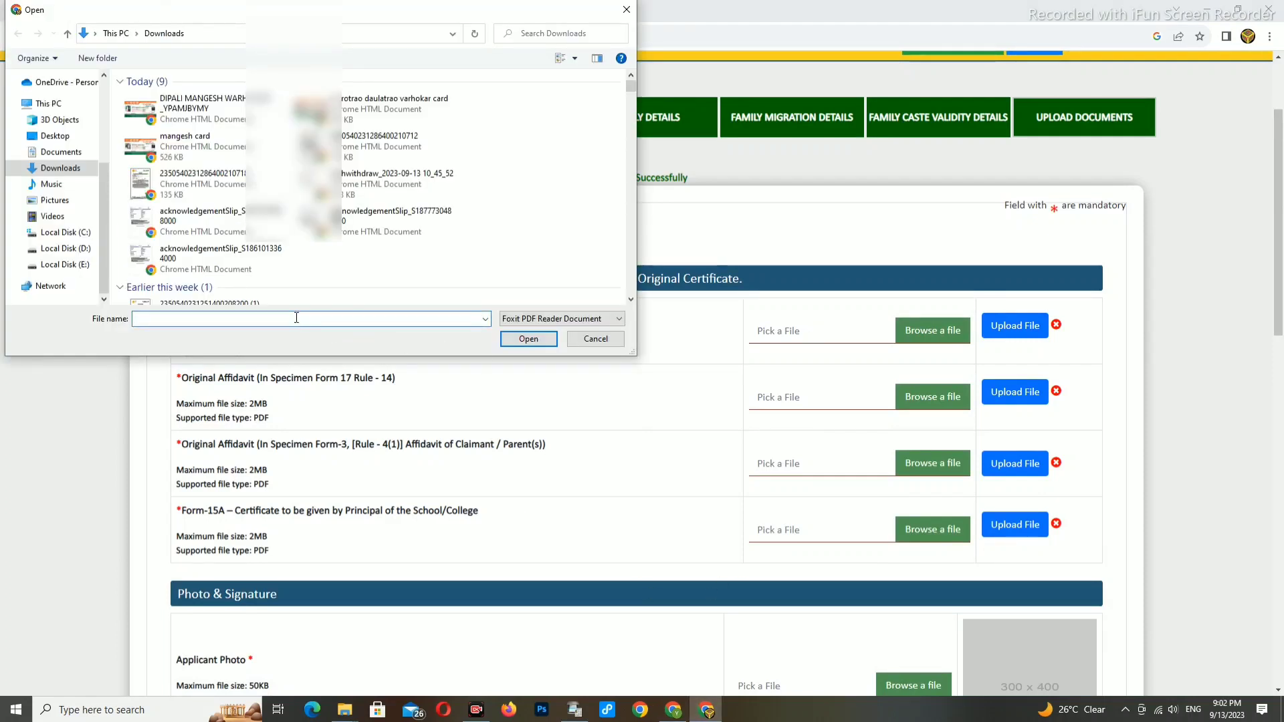
type("\"E:\\adhar kyc\\IMG_20230913_0001.pdf\"")
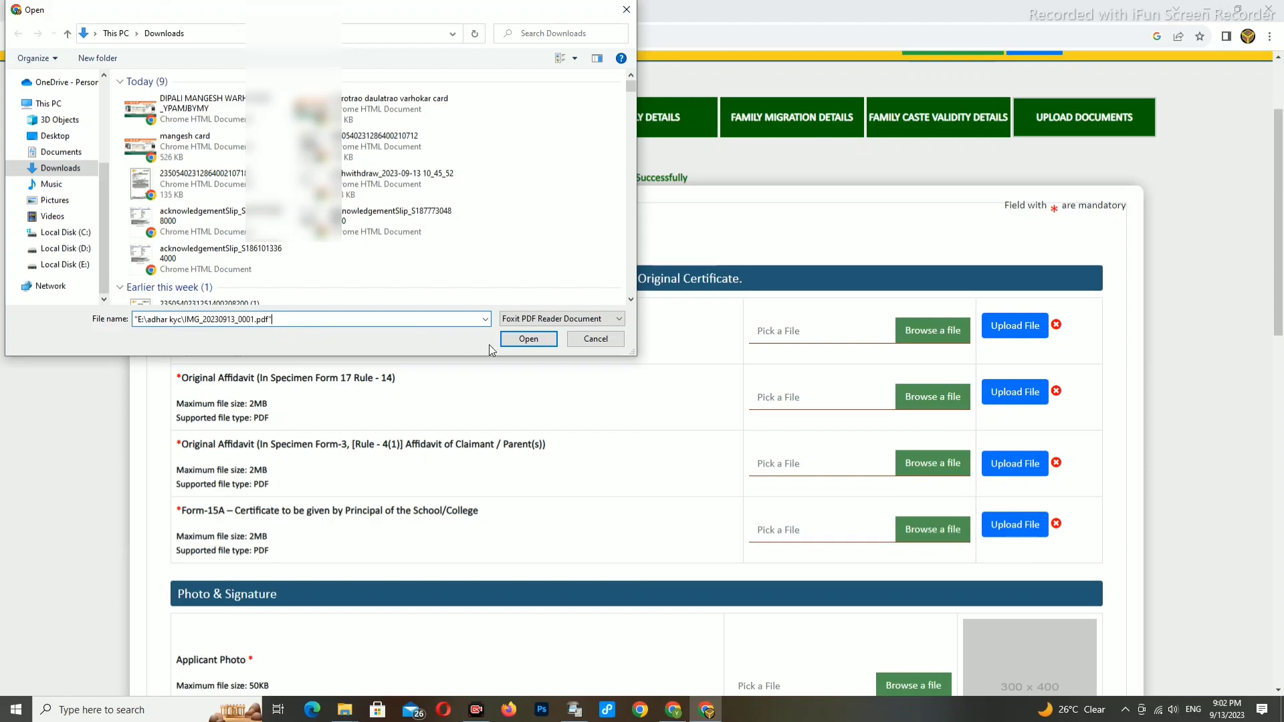
left_click(512, 341)
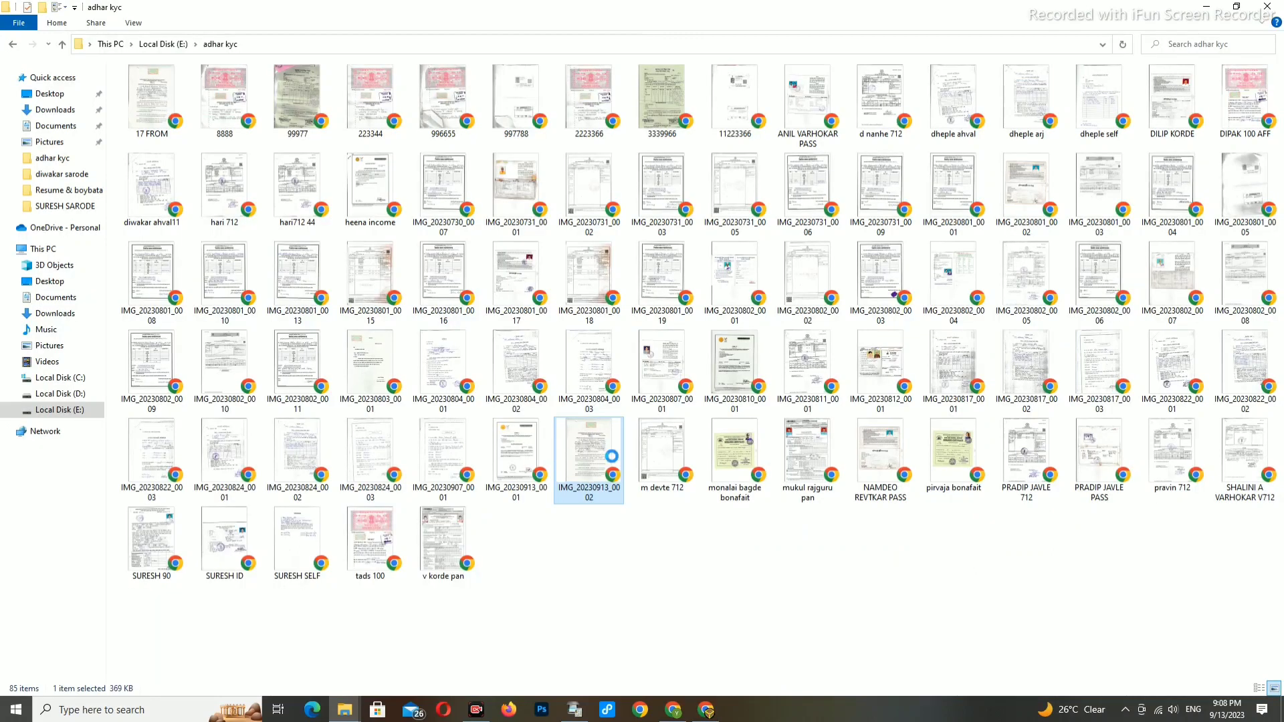
- Check the size of IMG_20230913_0002, copy it, and open it as a PDF
right_click(612, 458)
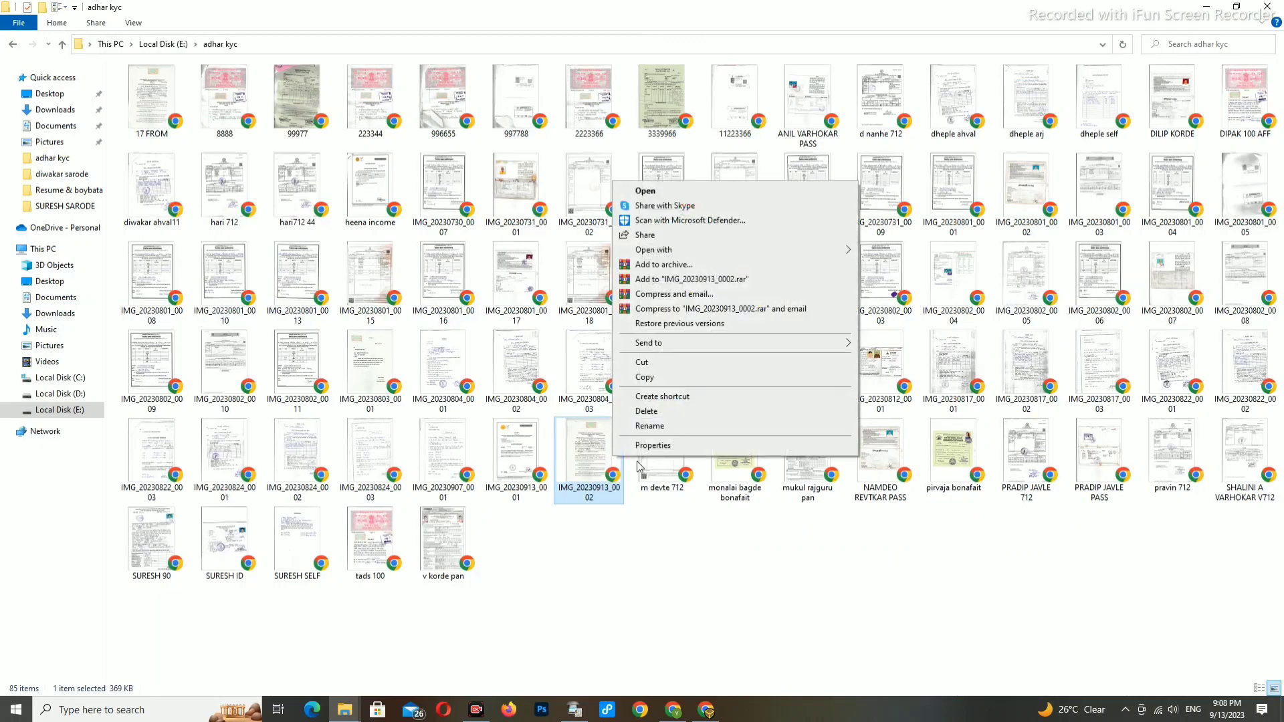
left_click(654, 446)
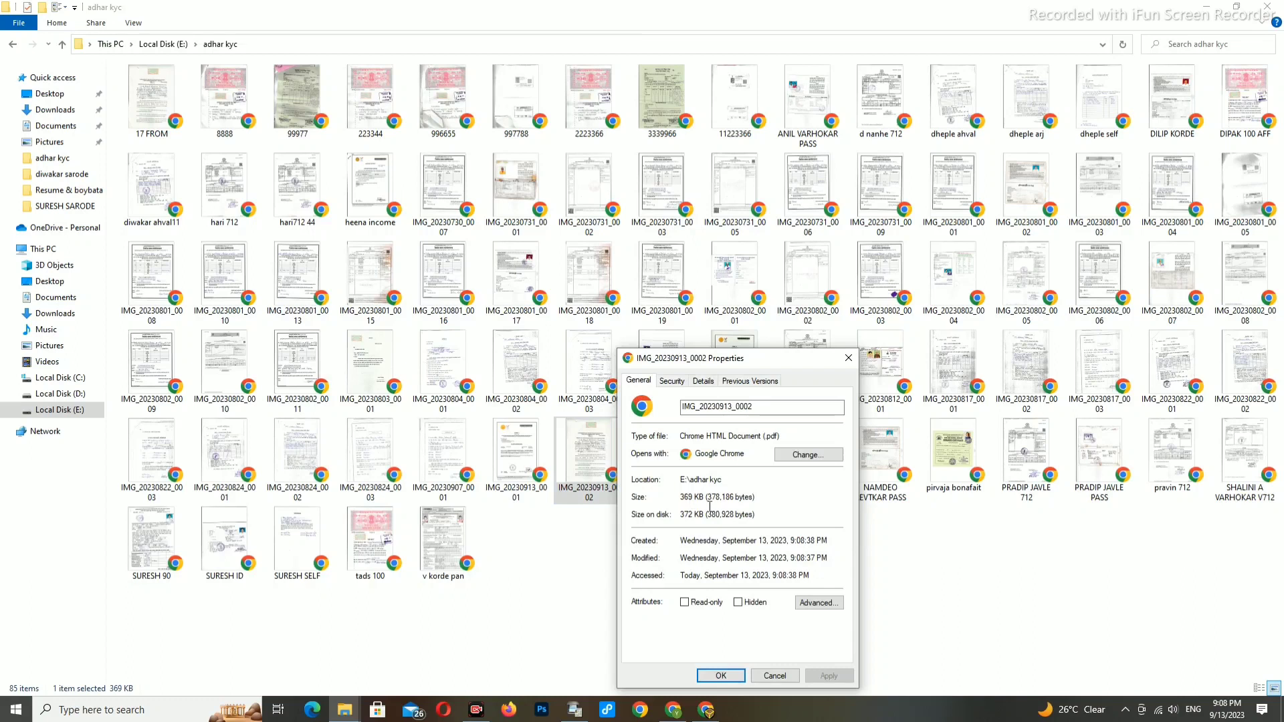
left_click(848, 358)
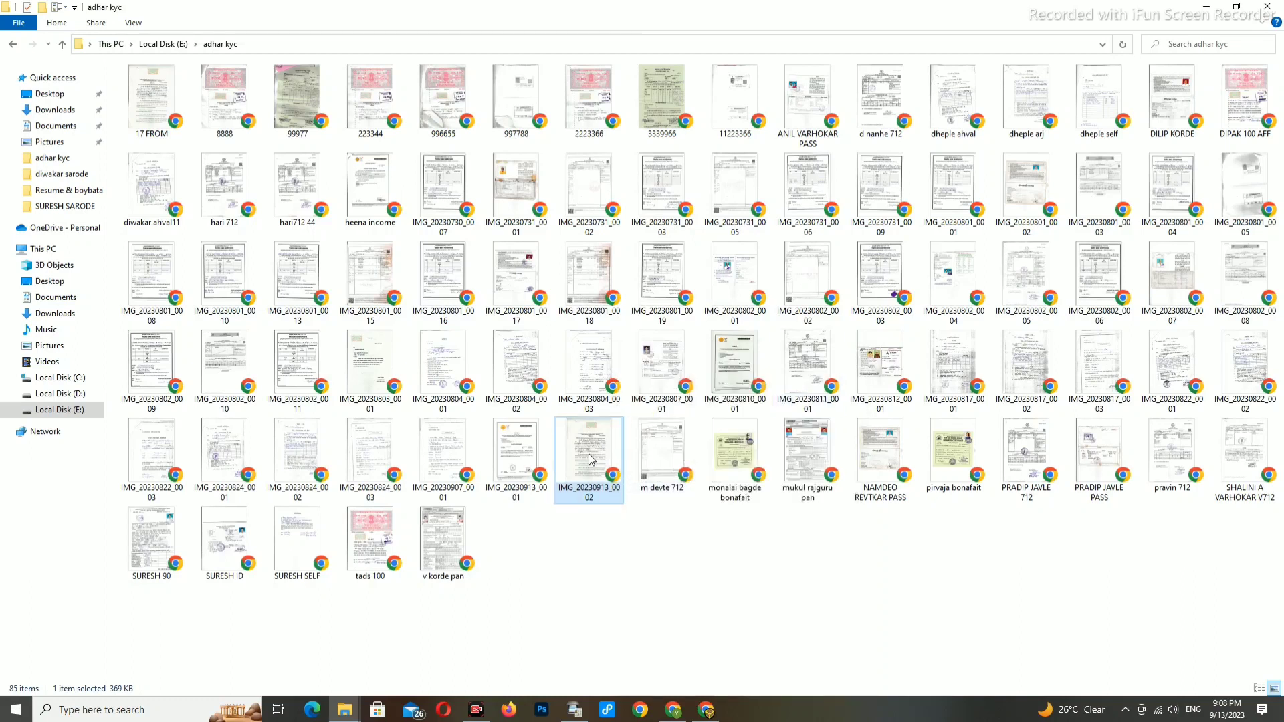
right_click(590, 460)
left_click(621, 374)
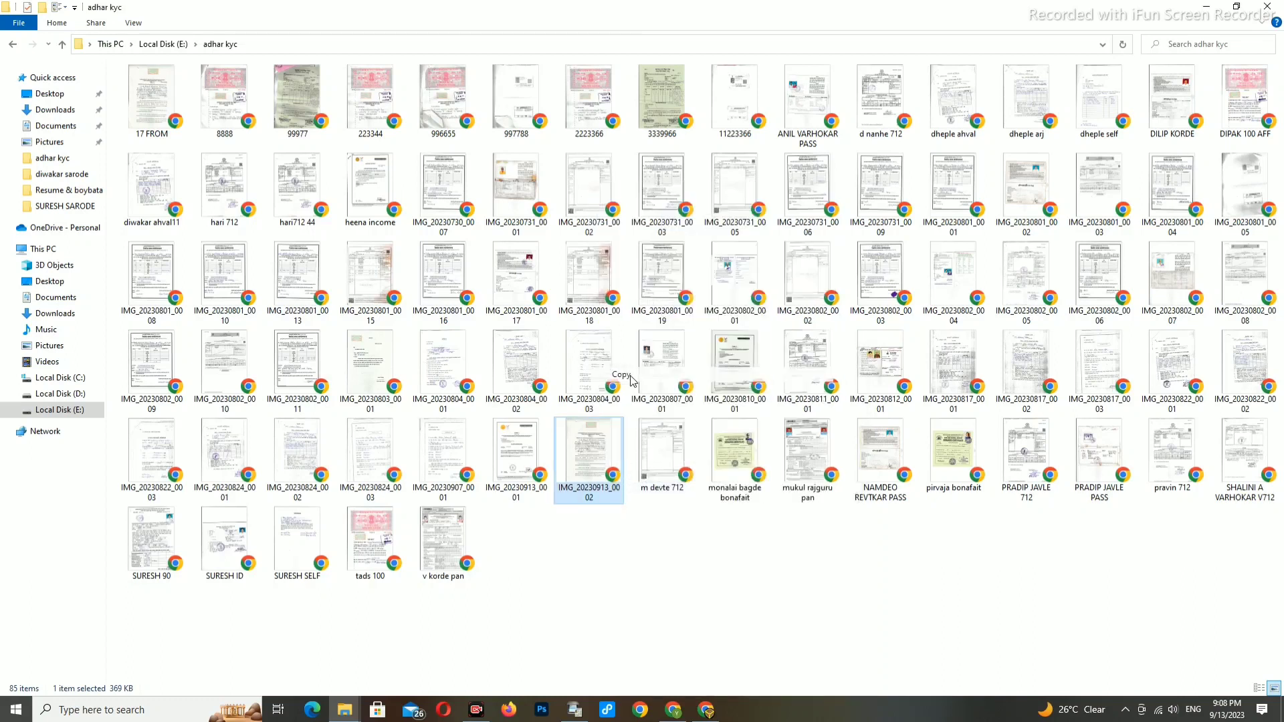
double_click(580, 476)
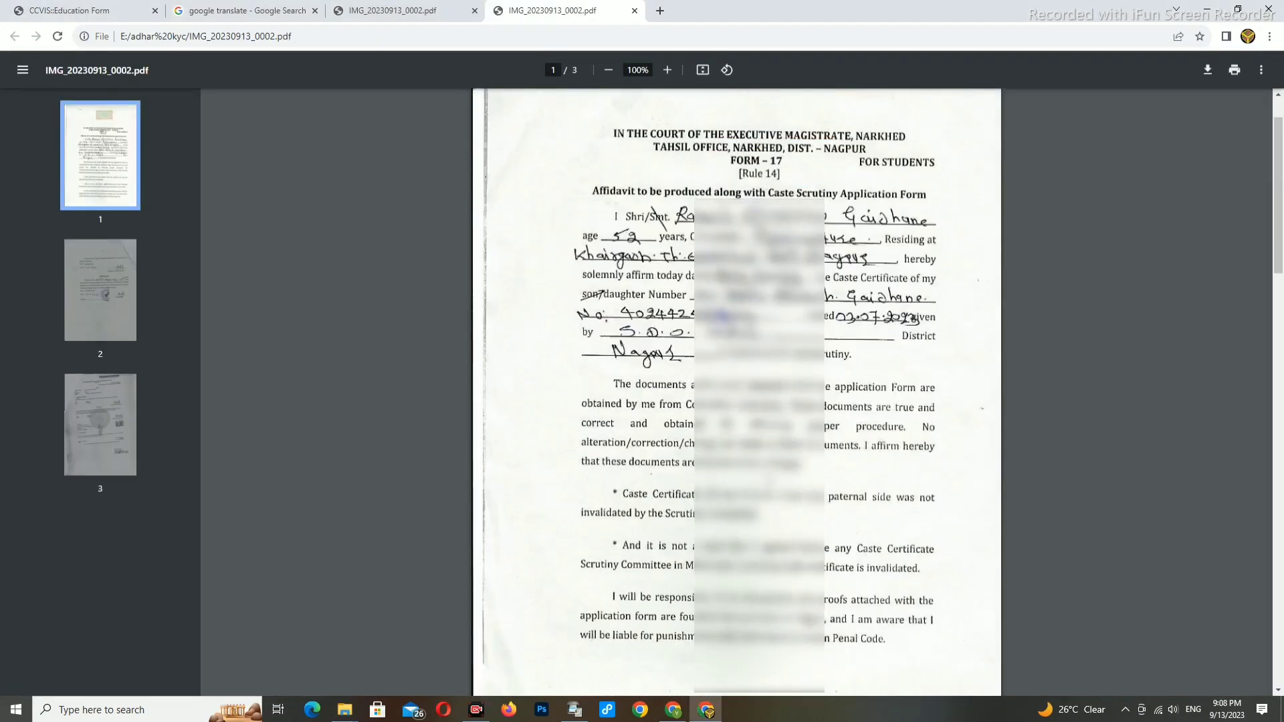
- Review all three pages of the Form 17 affidavit, then return to CCVIS
scroll(735, 395, "down", 14)
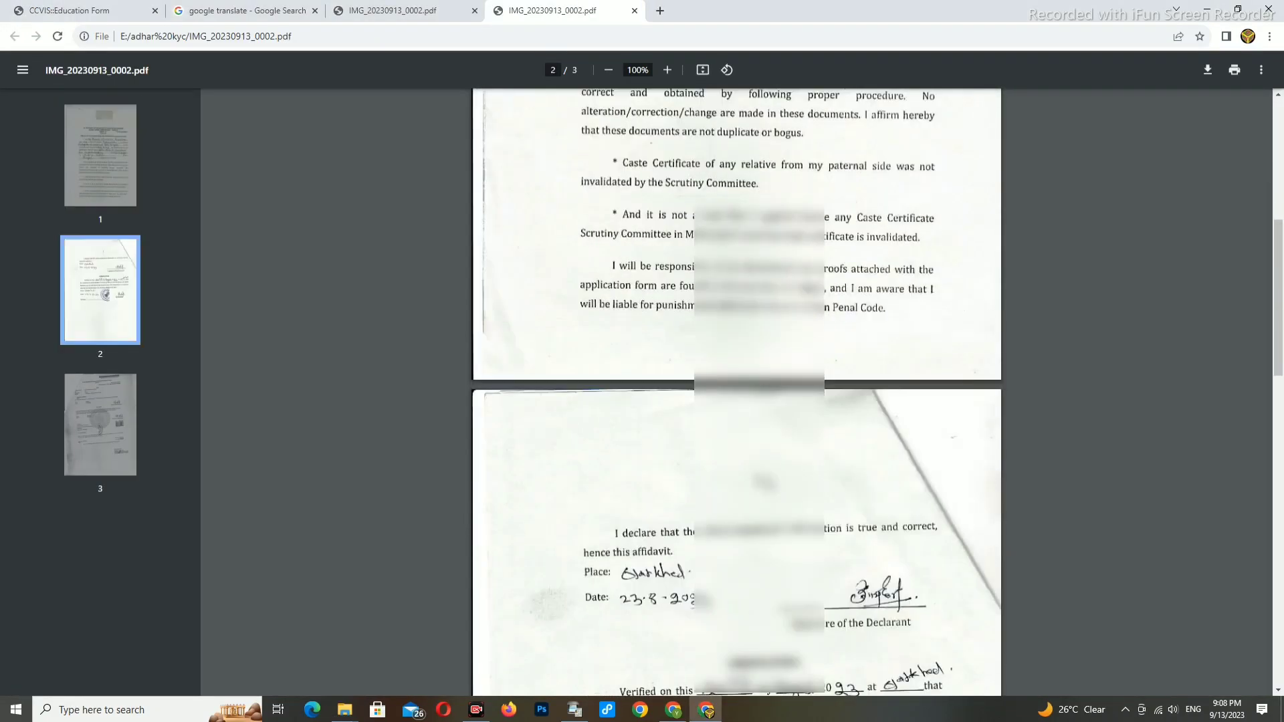
scroll(736, 395, "down", 10)
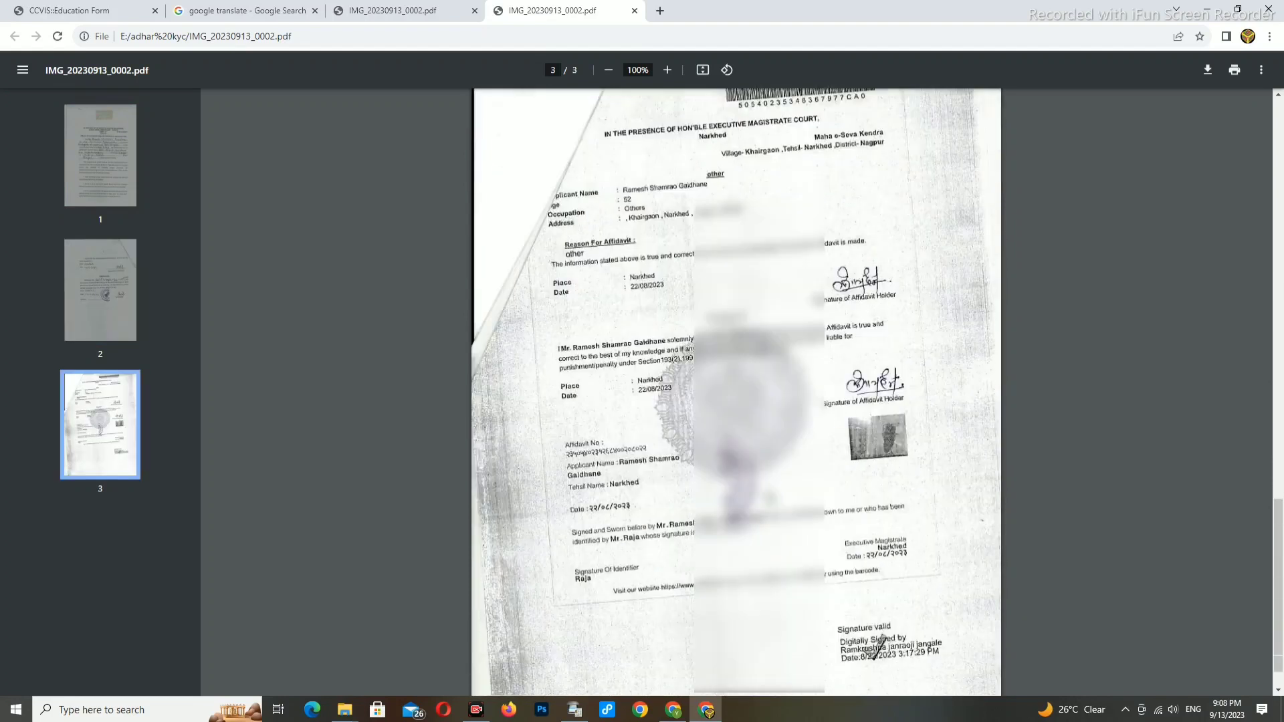
left_click(73, 10)
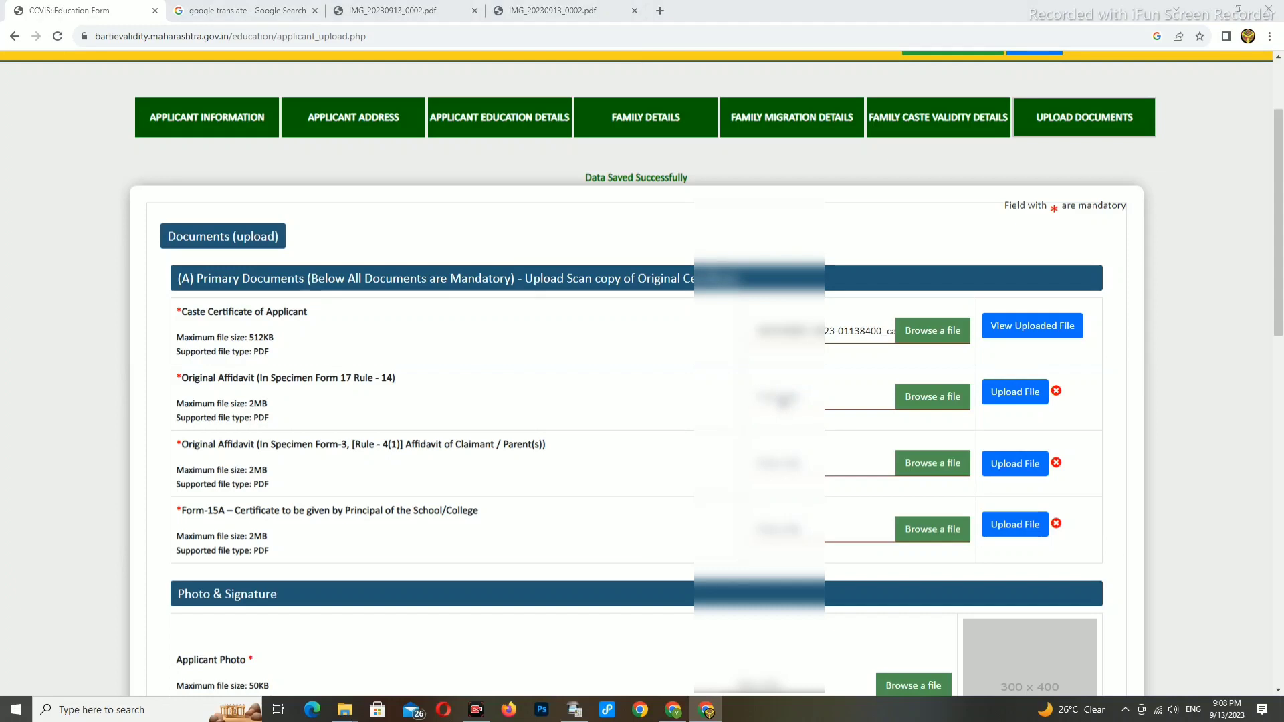
- Upload the Form 17 affidavit as the Original Affidavit and view the uploaded file
left_click(786, 400)
type("\"E:\\adhar kyc\\IMG_20230913_0002.pdf\"")
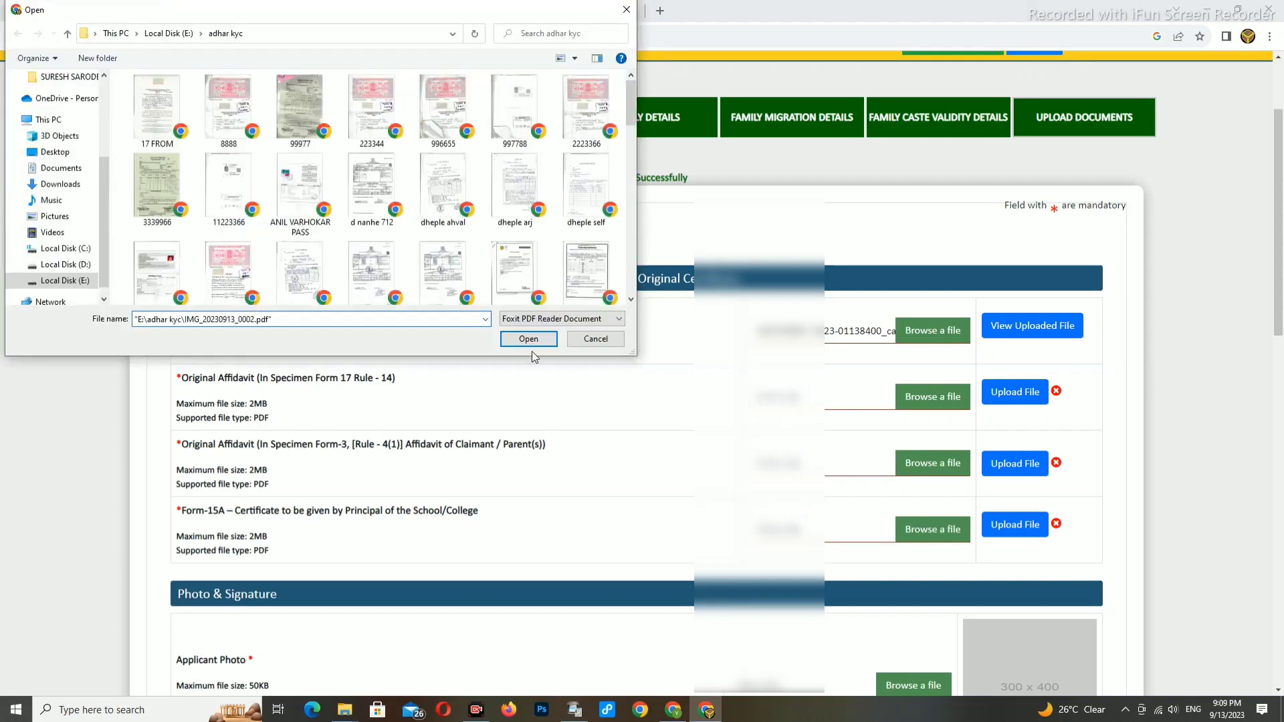
left_click(528, 344)
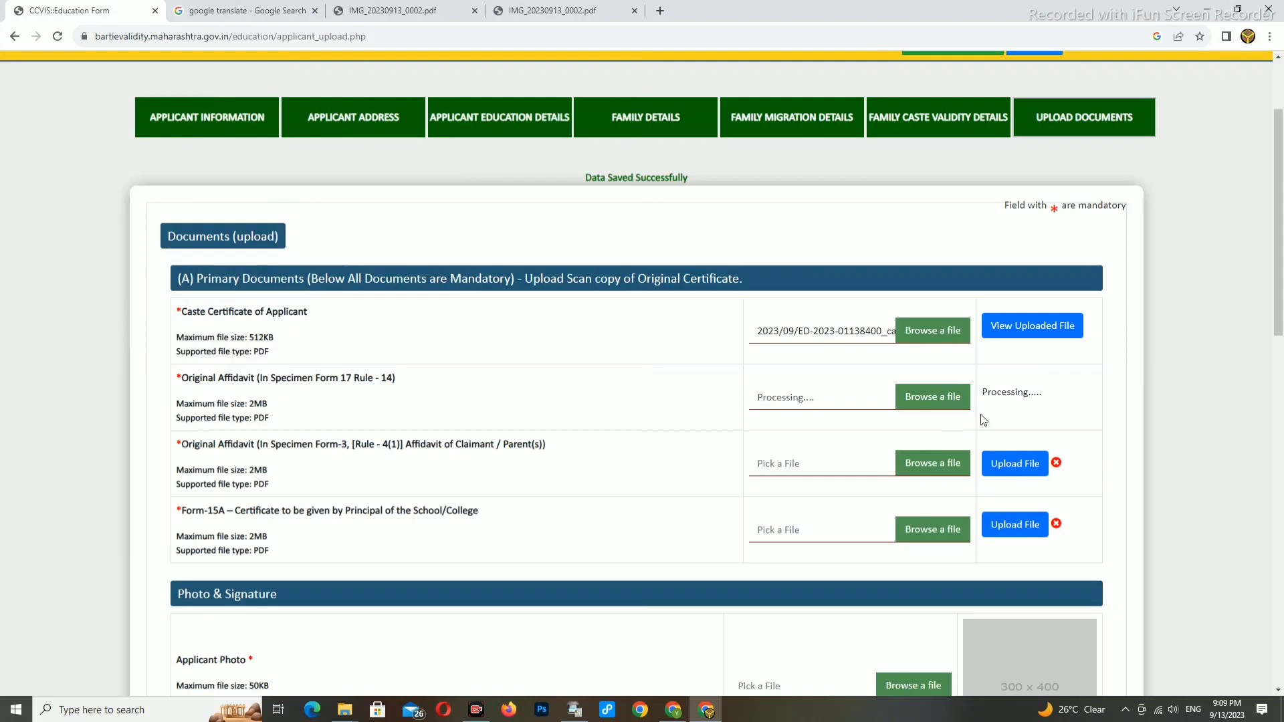
left_click(1019, 396)
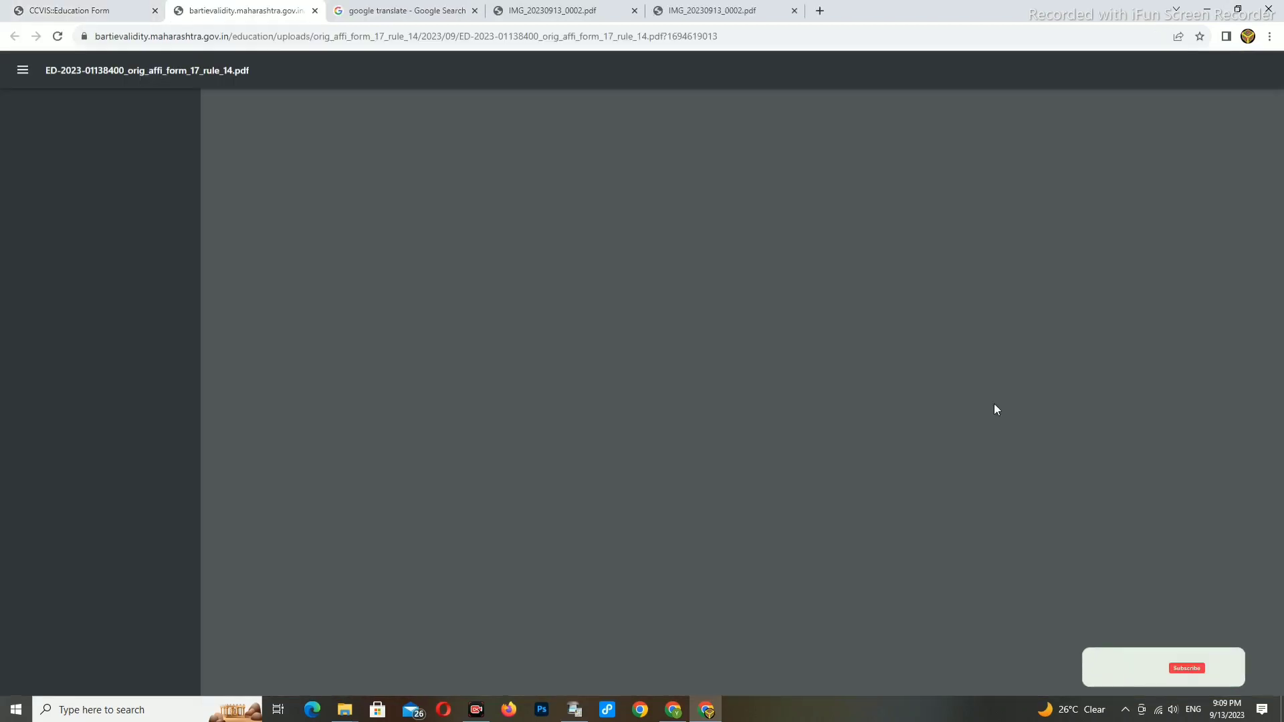